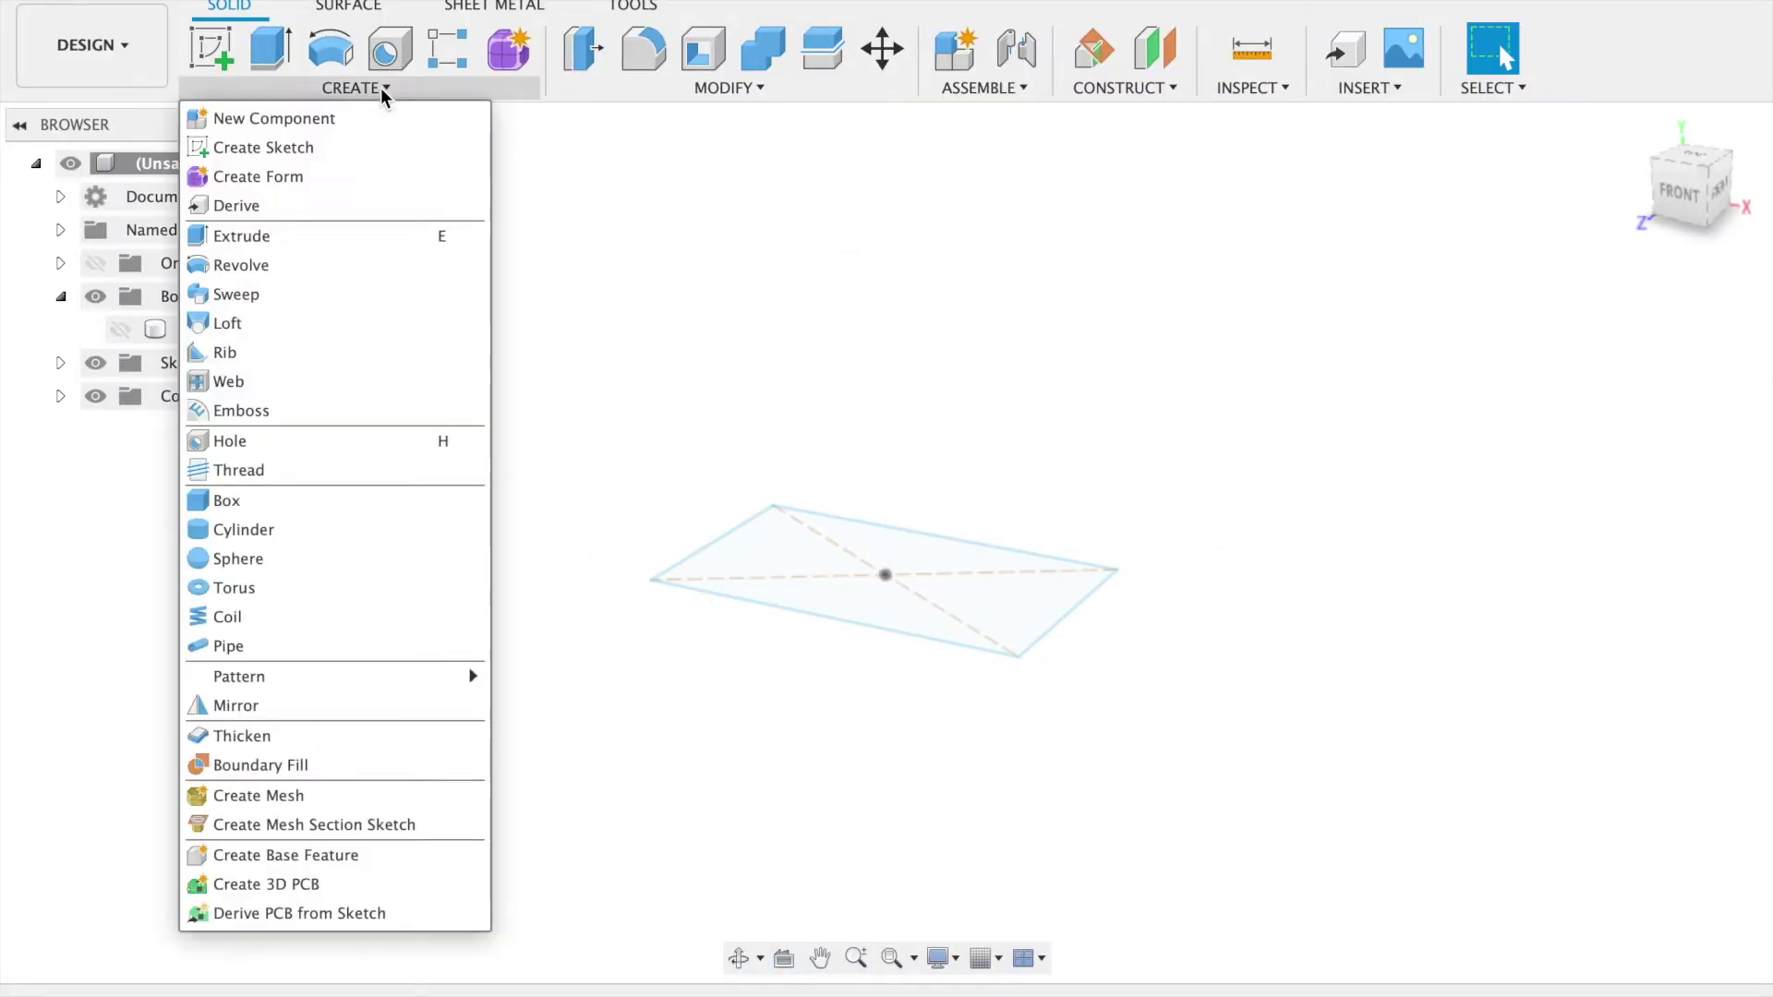
- Extrude the reselected rectangle profile, previewing it as a 40 mm tall block
click(375, 242)
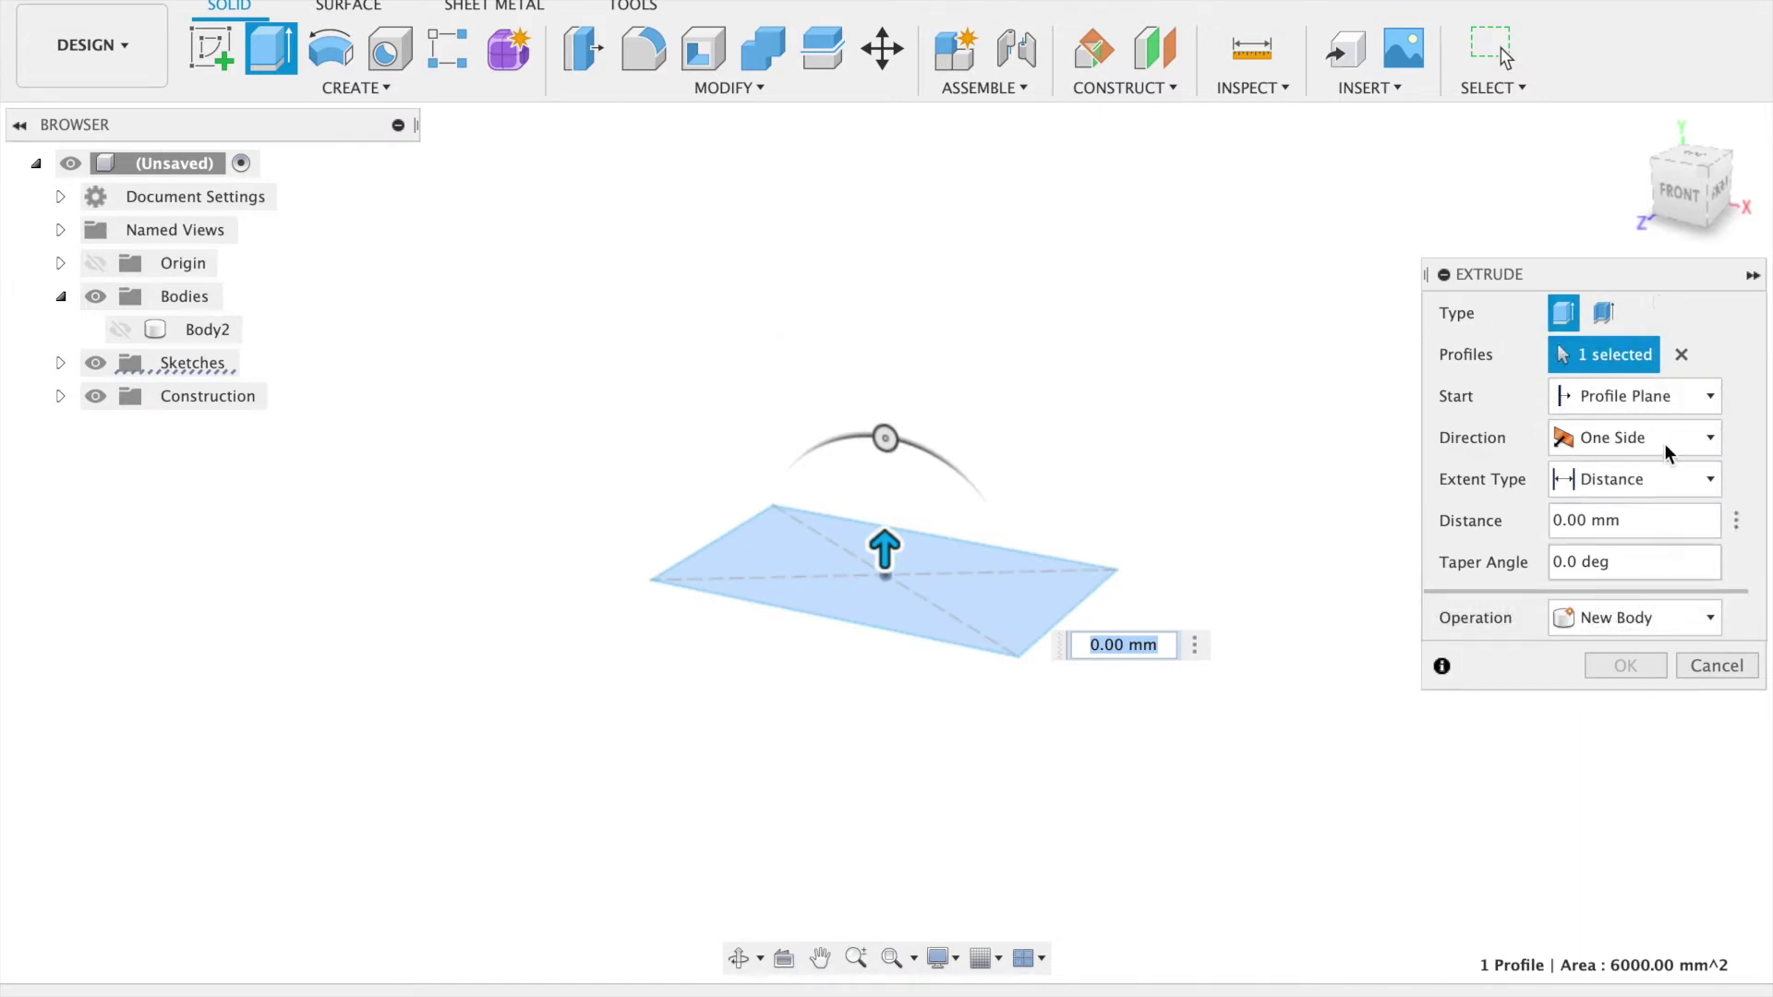
click(1681, 356)
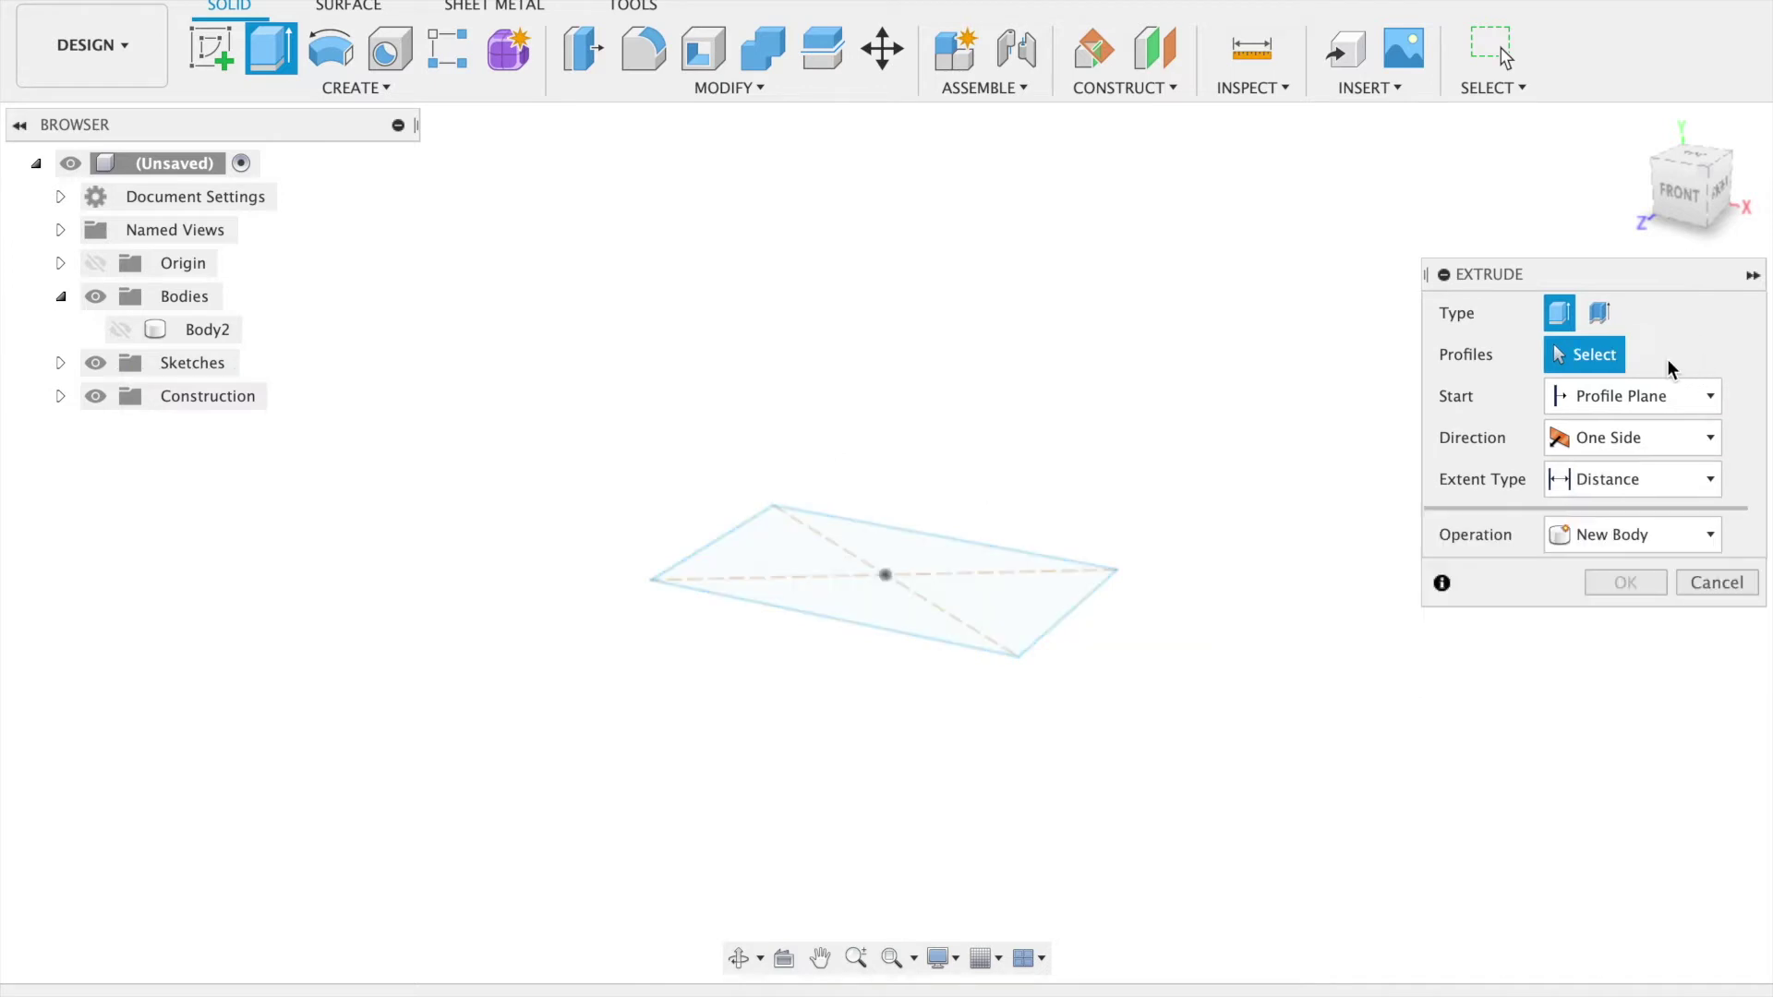
click(1049, 589)
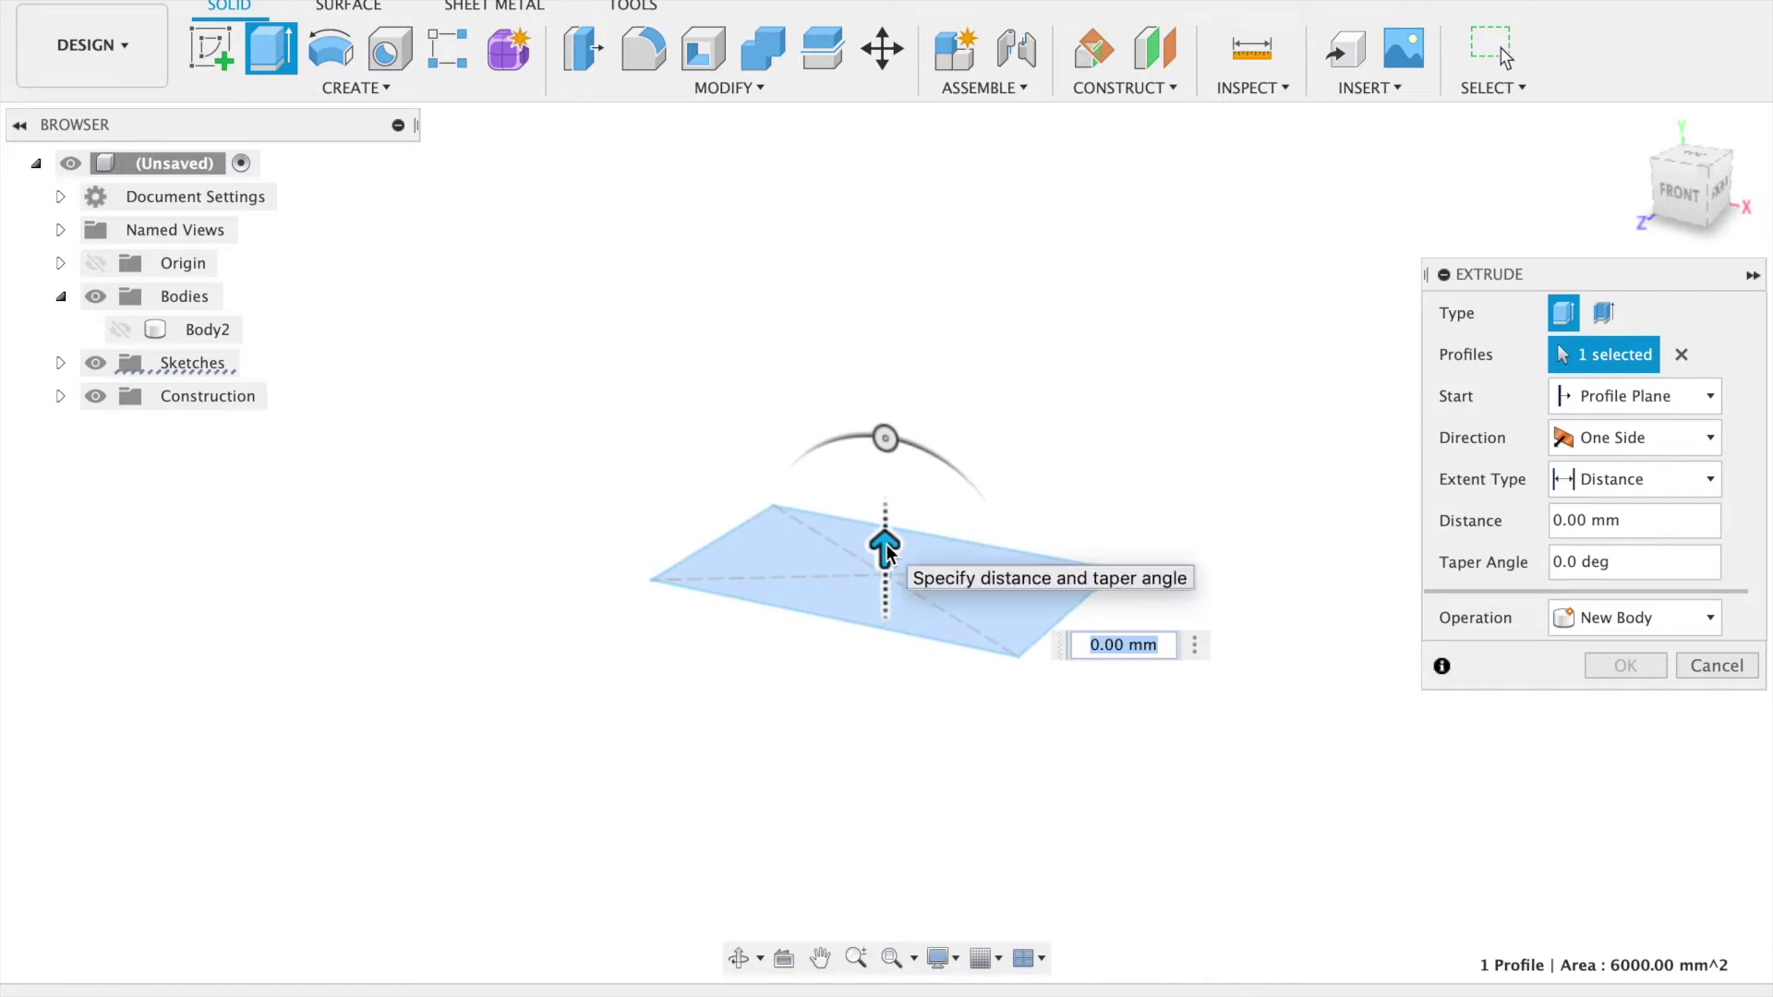
drag(887, 547, 887, 397)
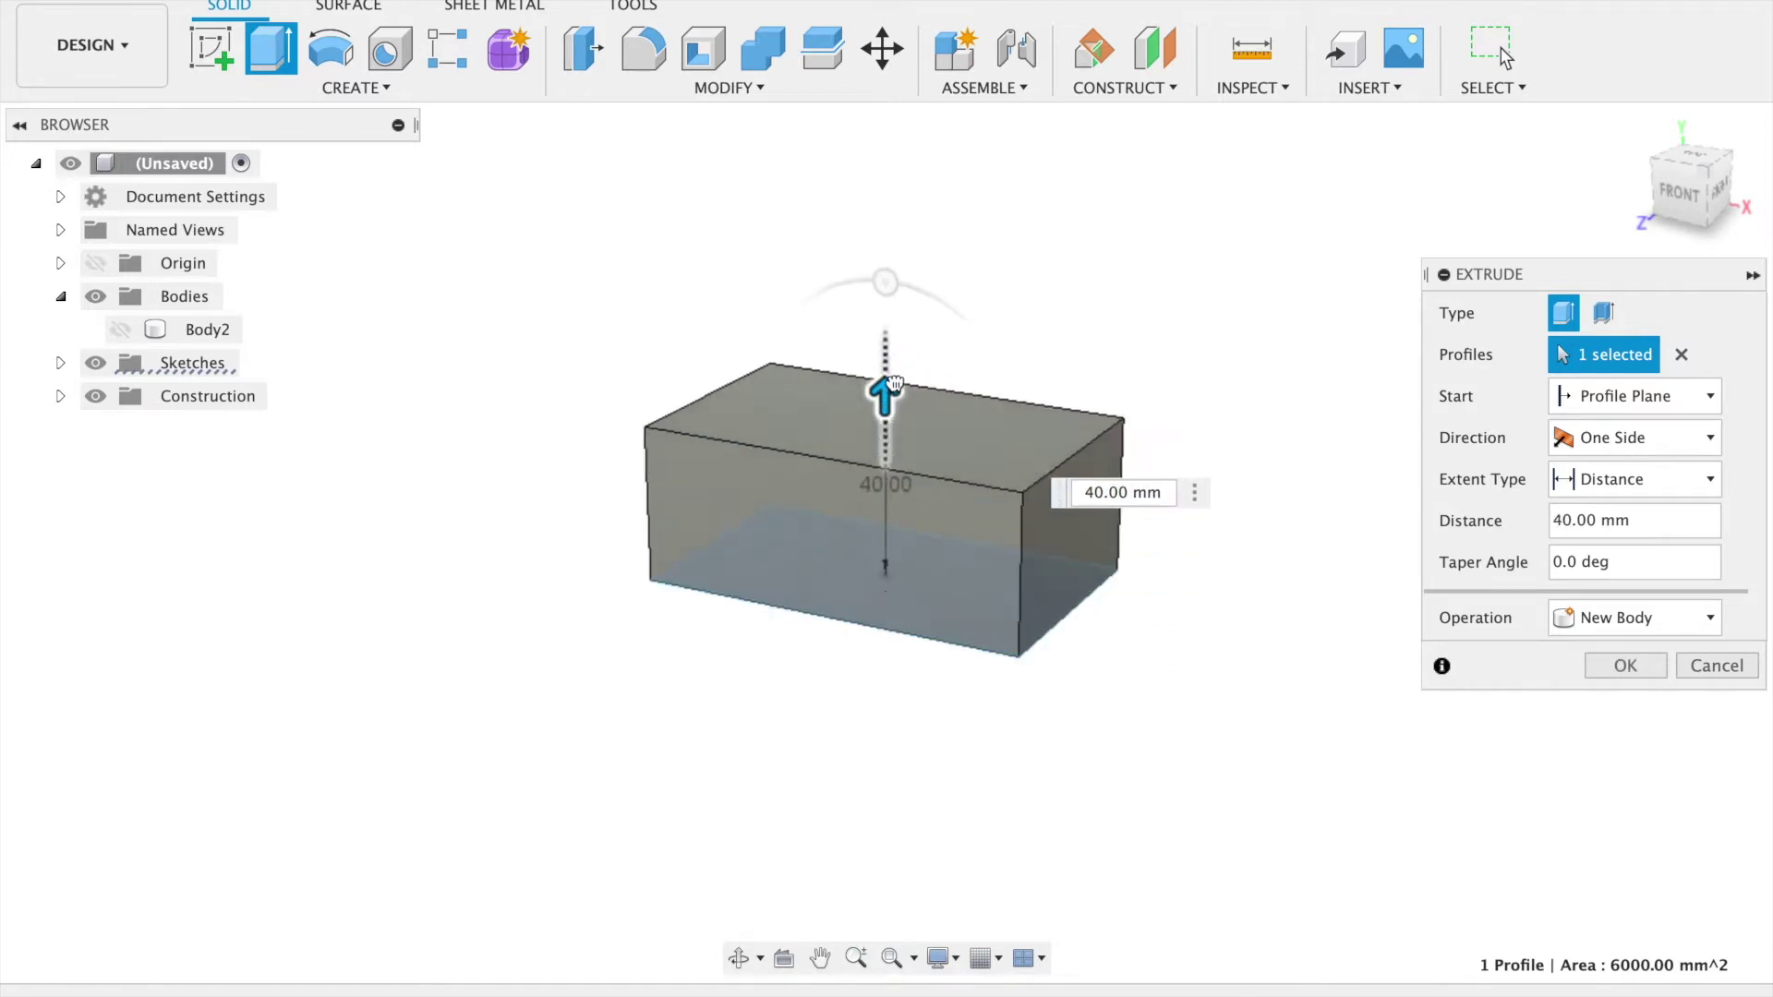
- Taper the extrusion's sides outward at 10 degrees and set its distance to 40 mm
mouse_move(888, 286)
mouse_down()
mouse_move(928, 301)
mouse_move(865, 288)
mouse_move(888, 310)
mouse_up()
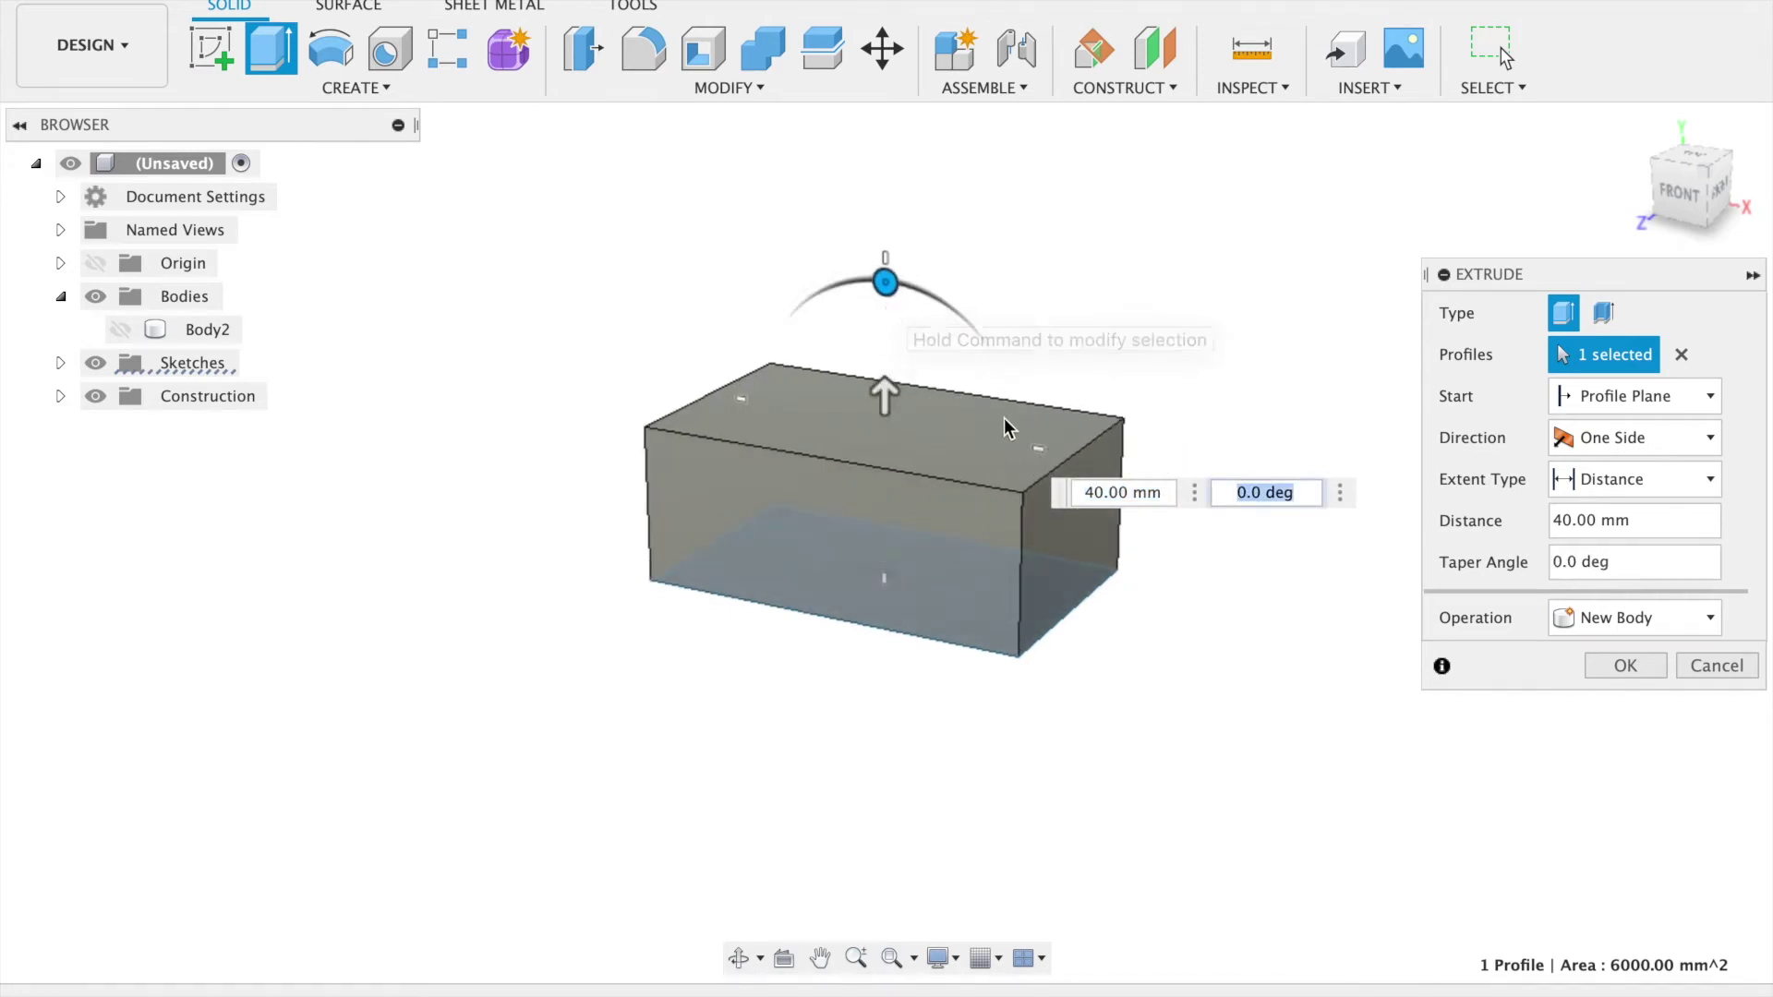
text(10)
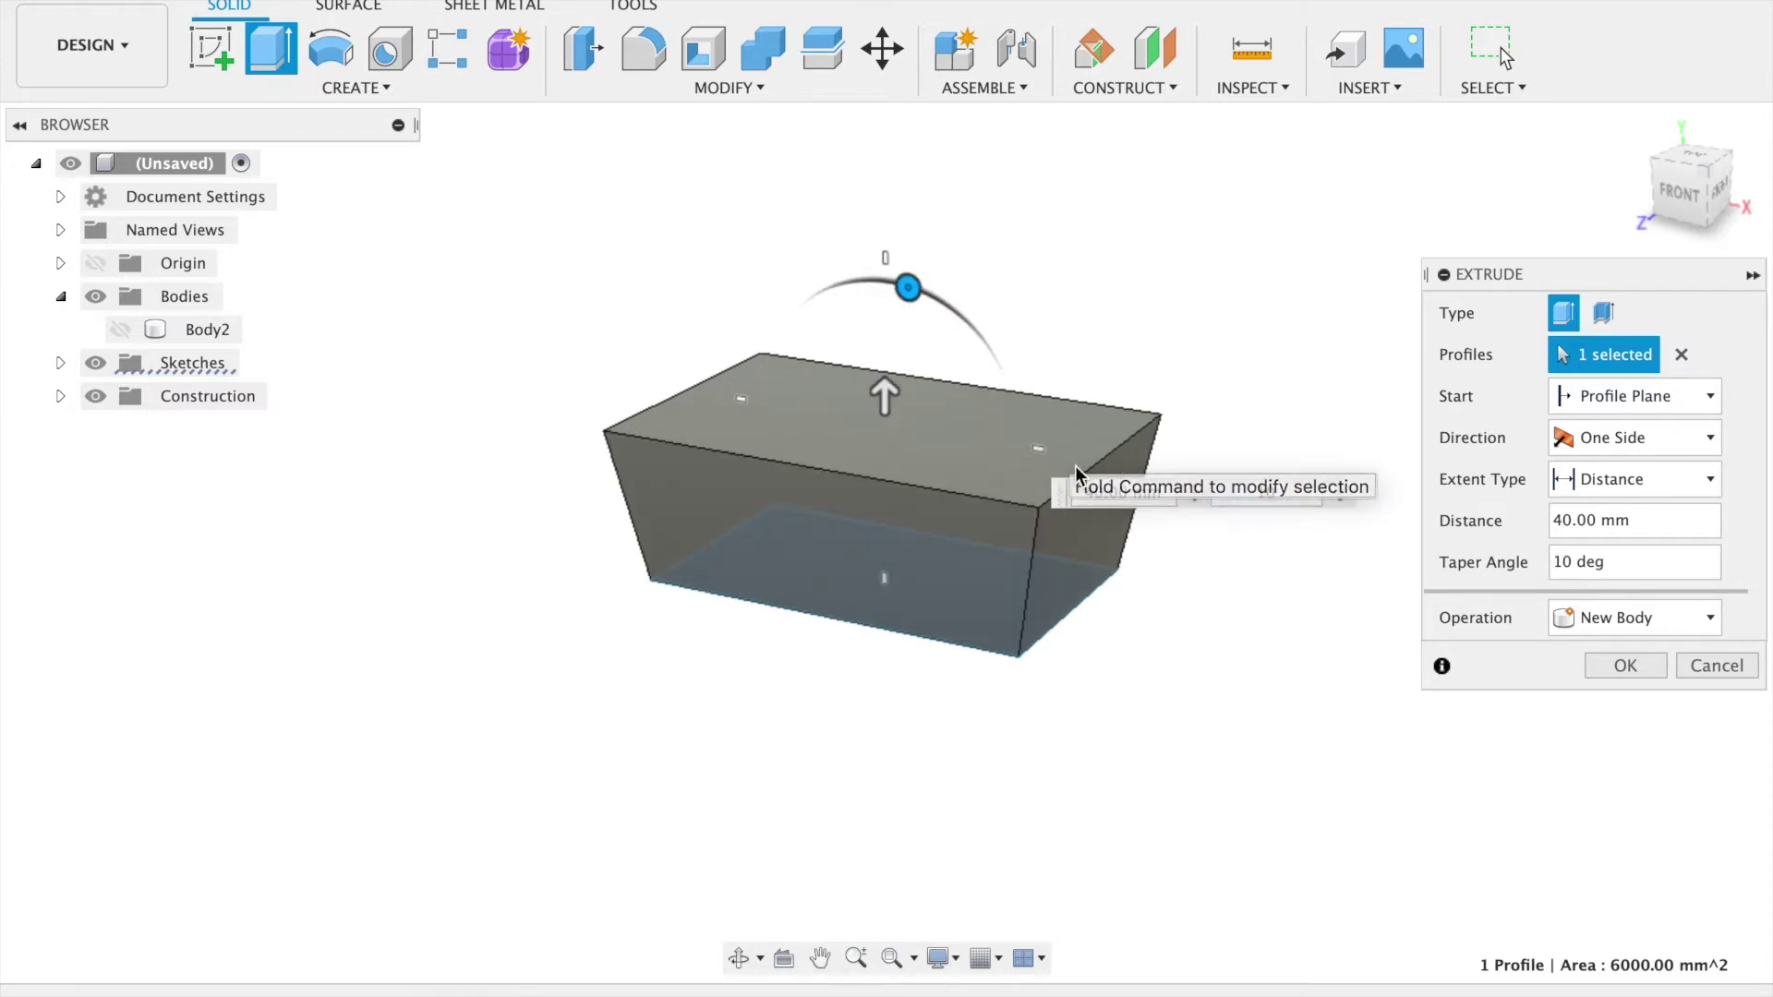
click(1156, 500)
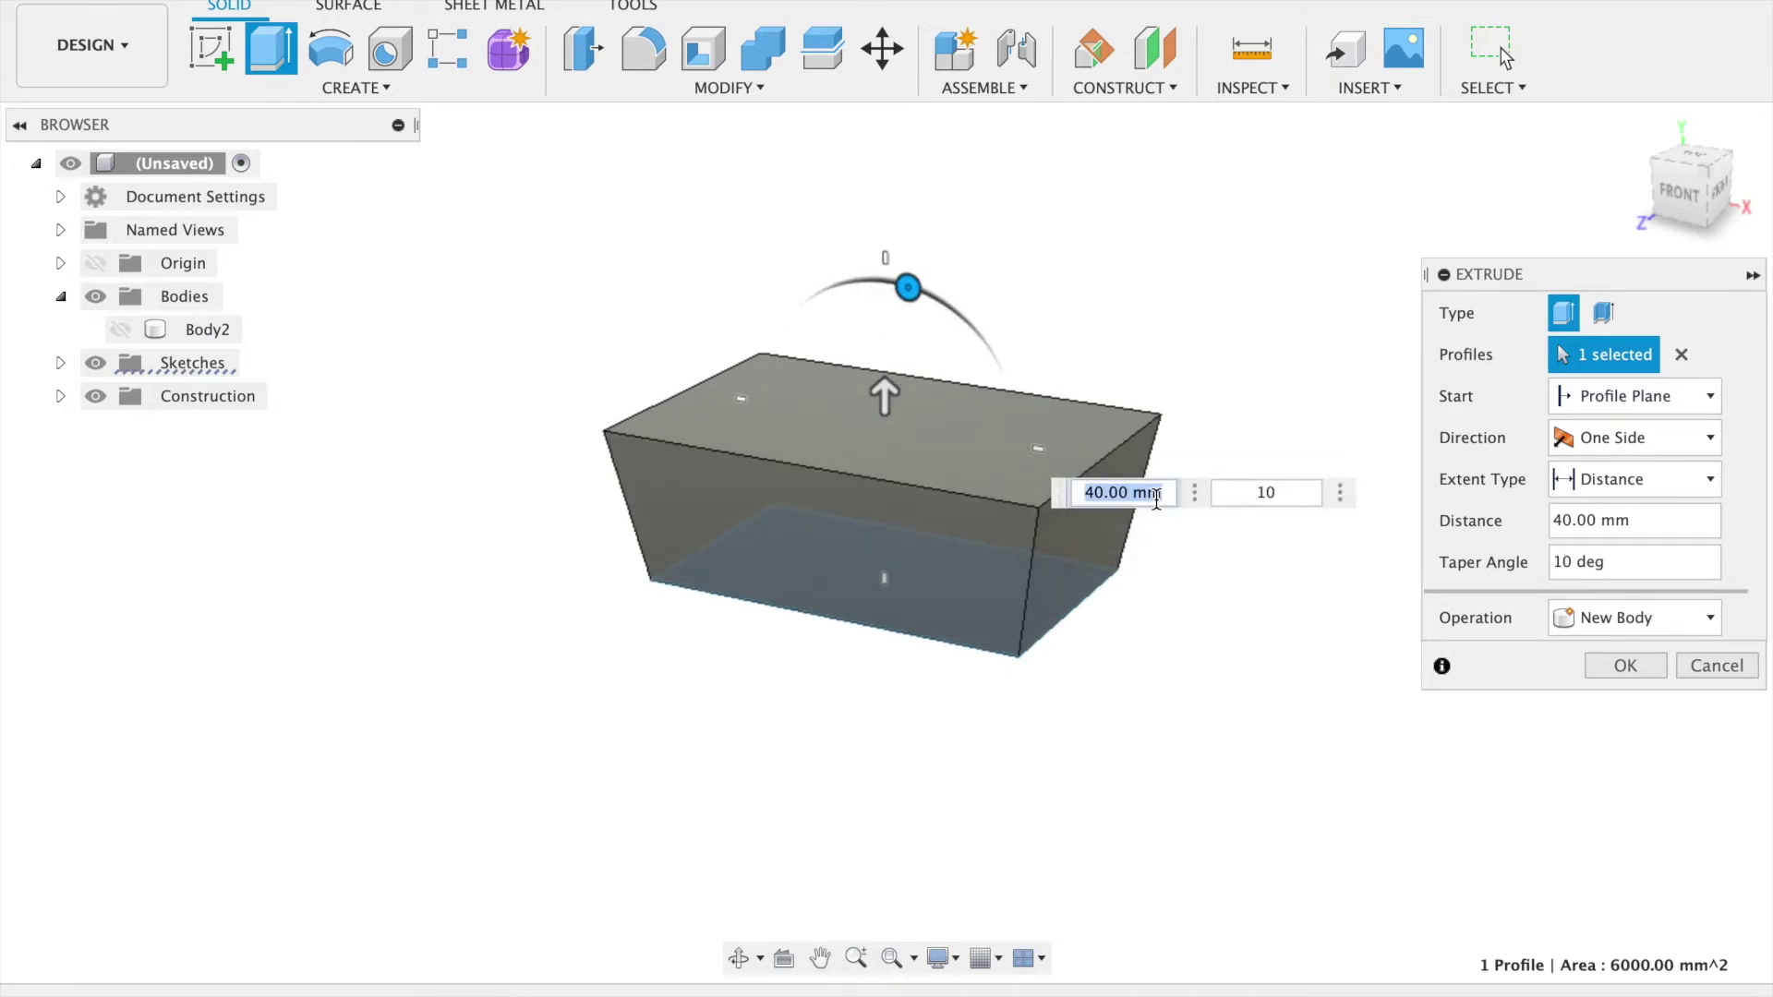
text(20)
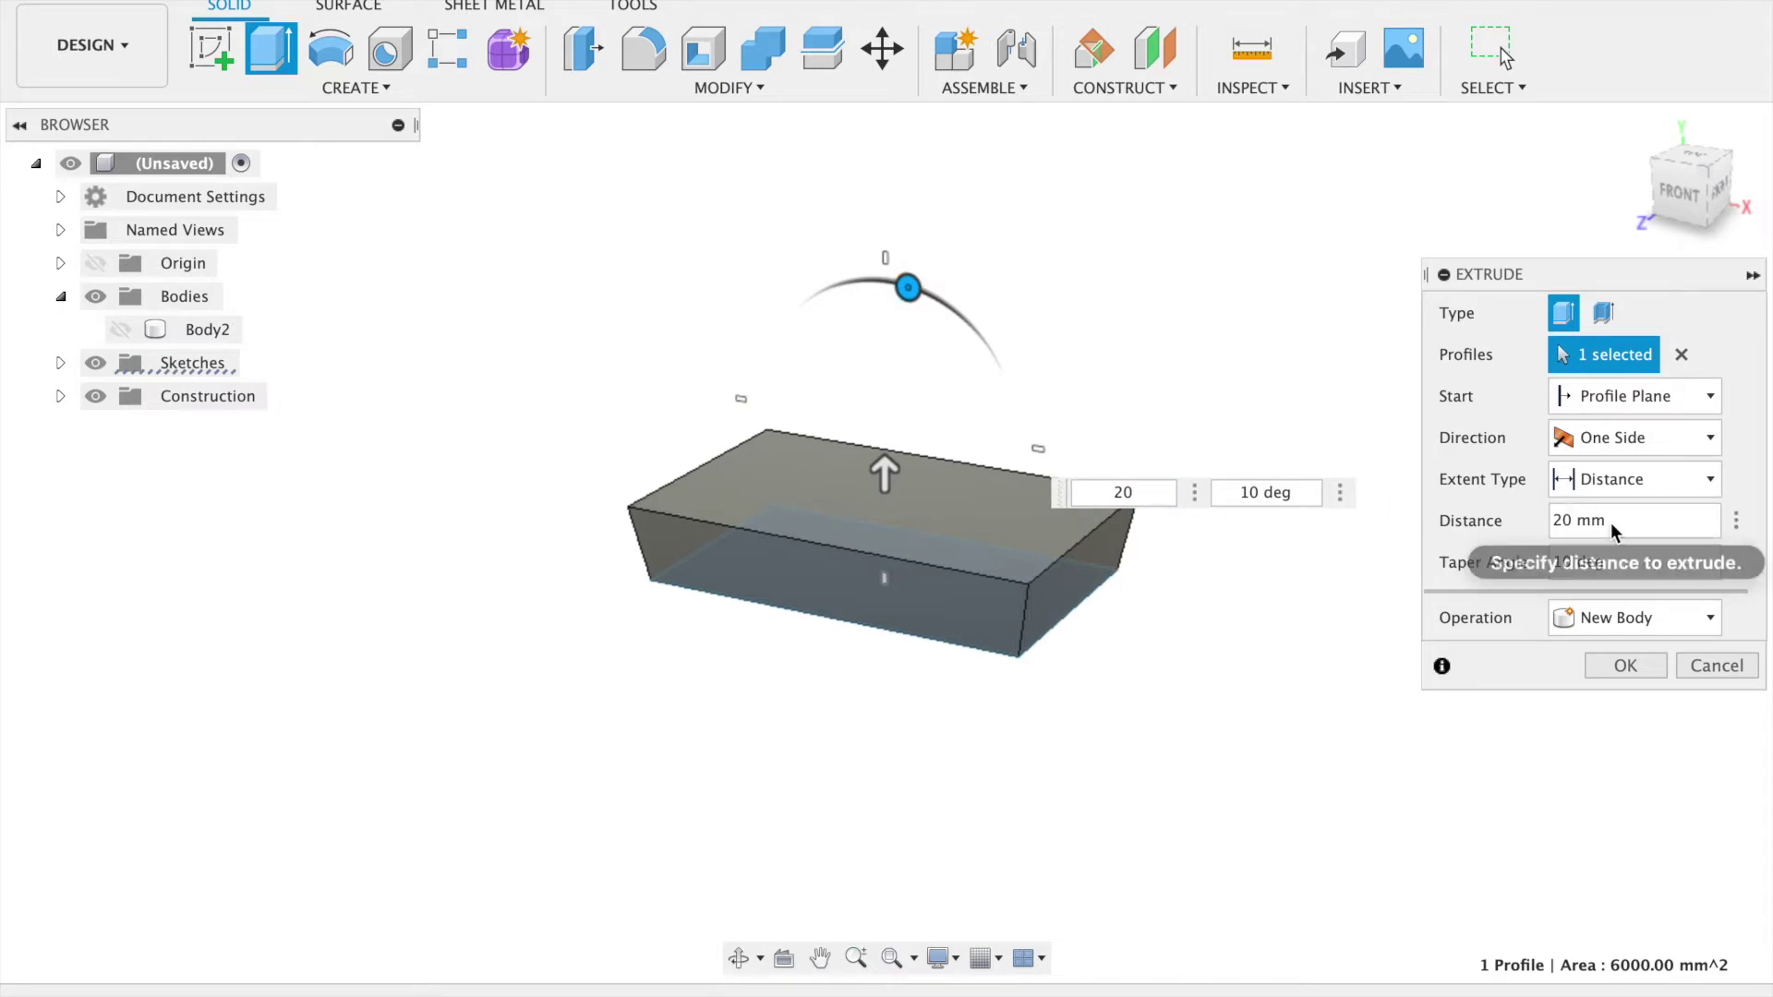
click(1623, 523)
text(40)
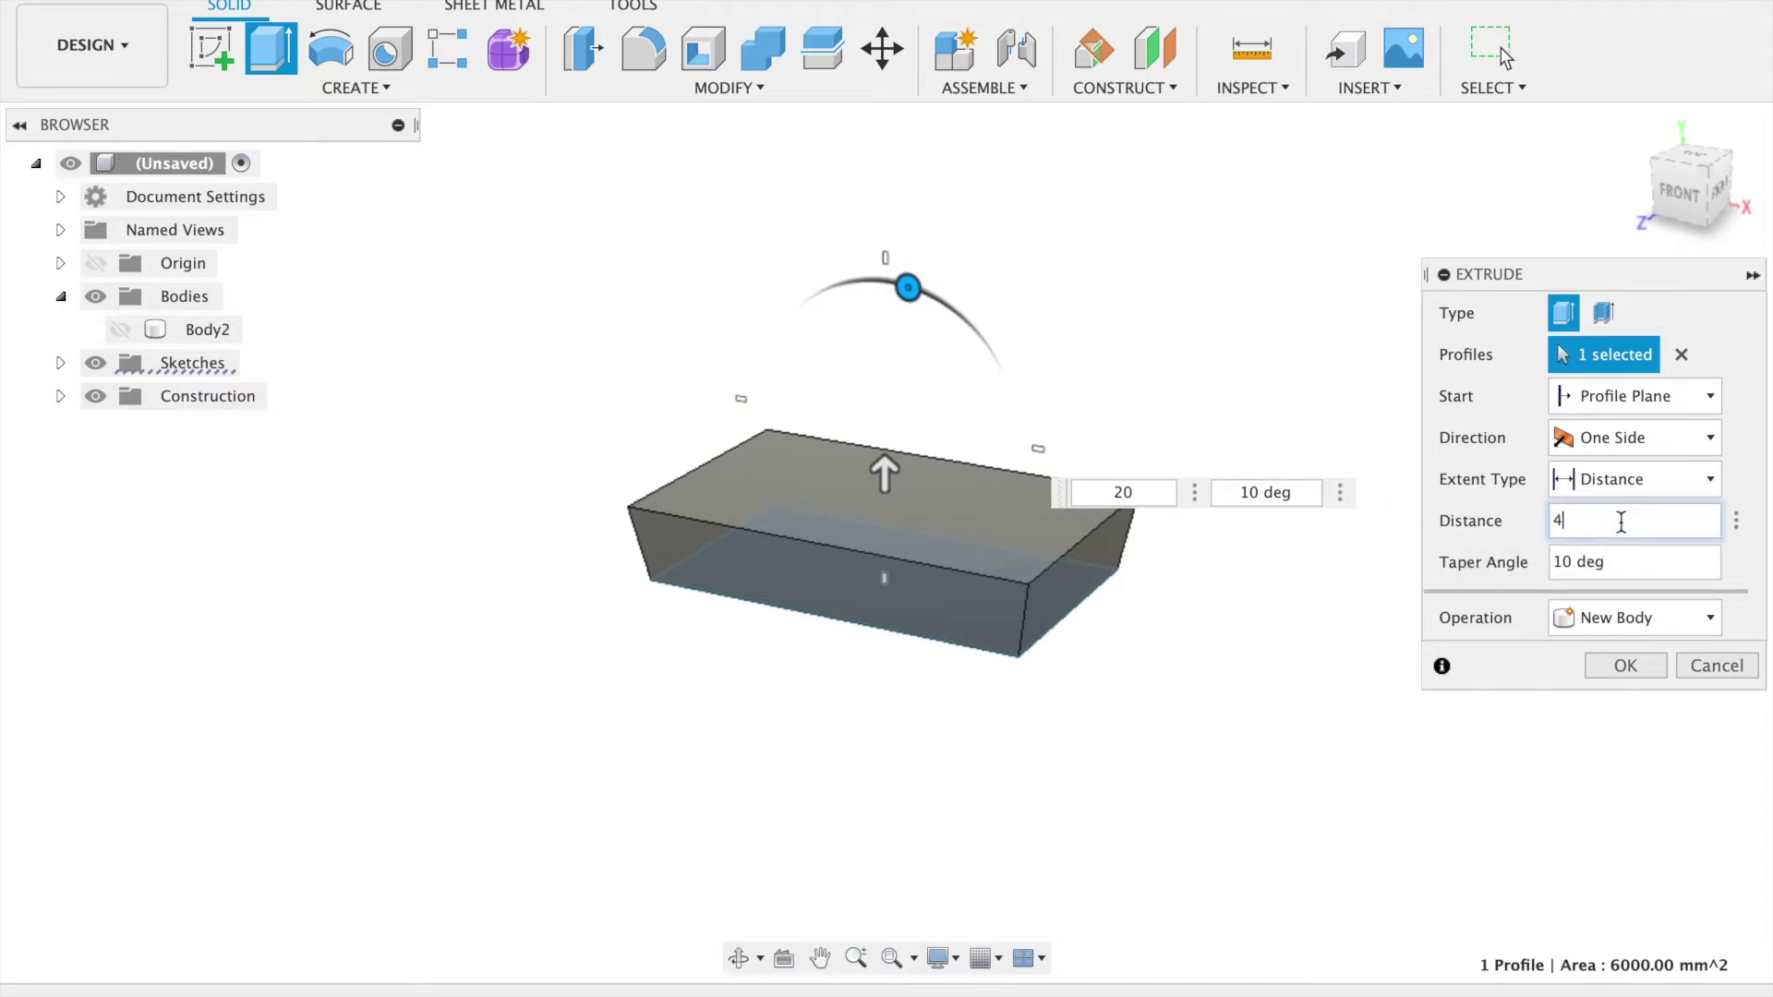
- Remove the taper, make the box 50 mm tall, and try a 20 mm offset start
click(1676, 412)
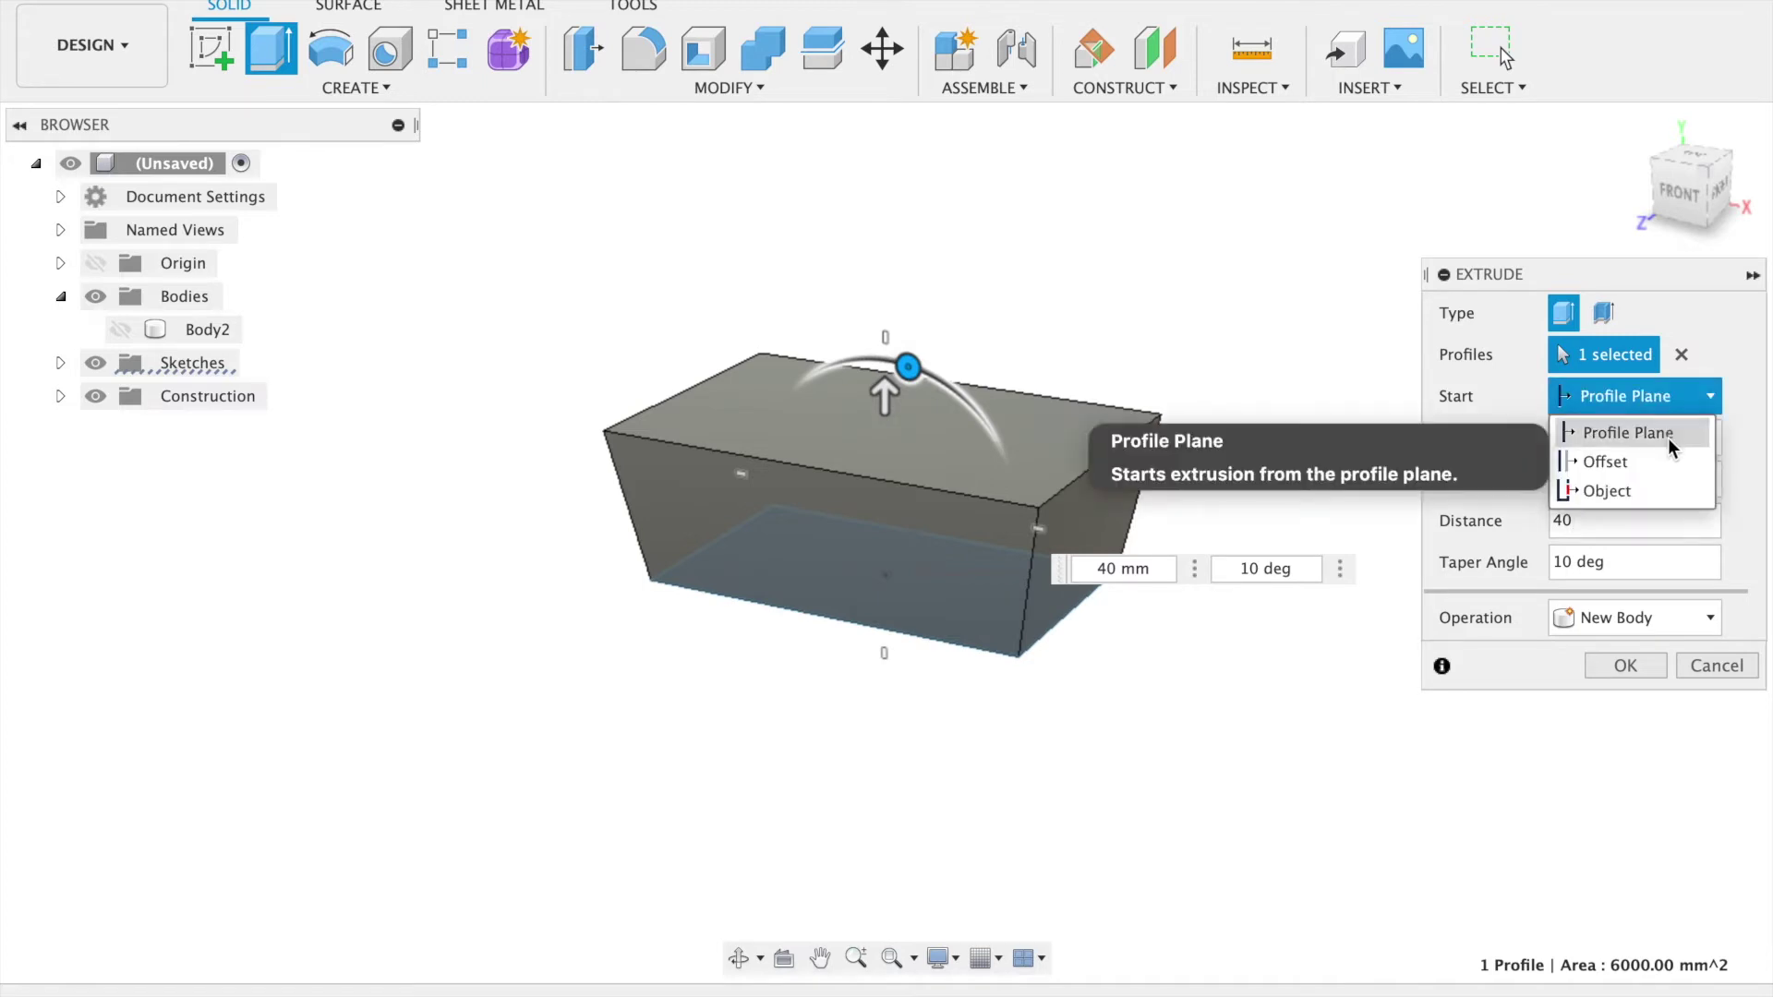
click(1657, 462)
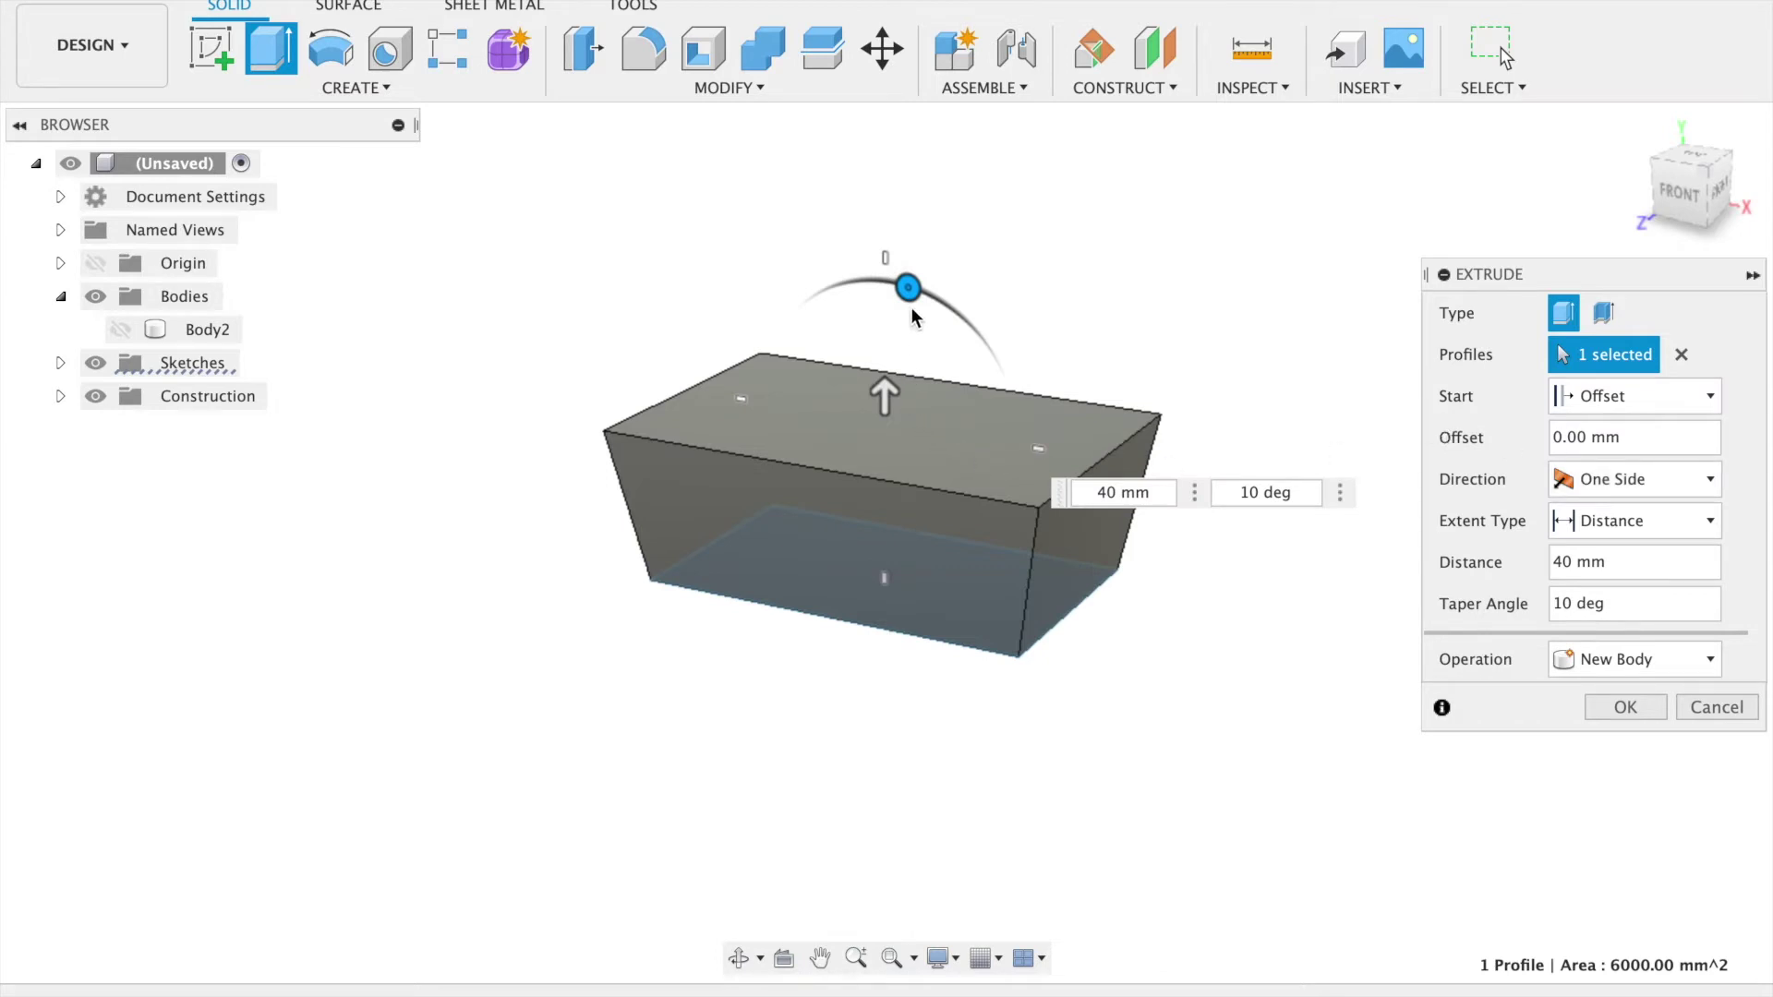
drag(912, 316, 892, 325)
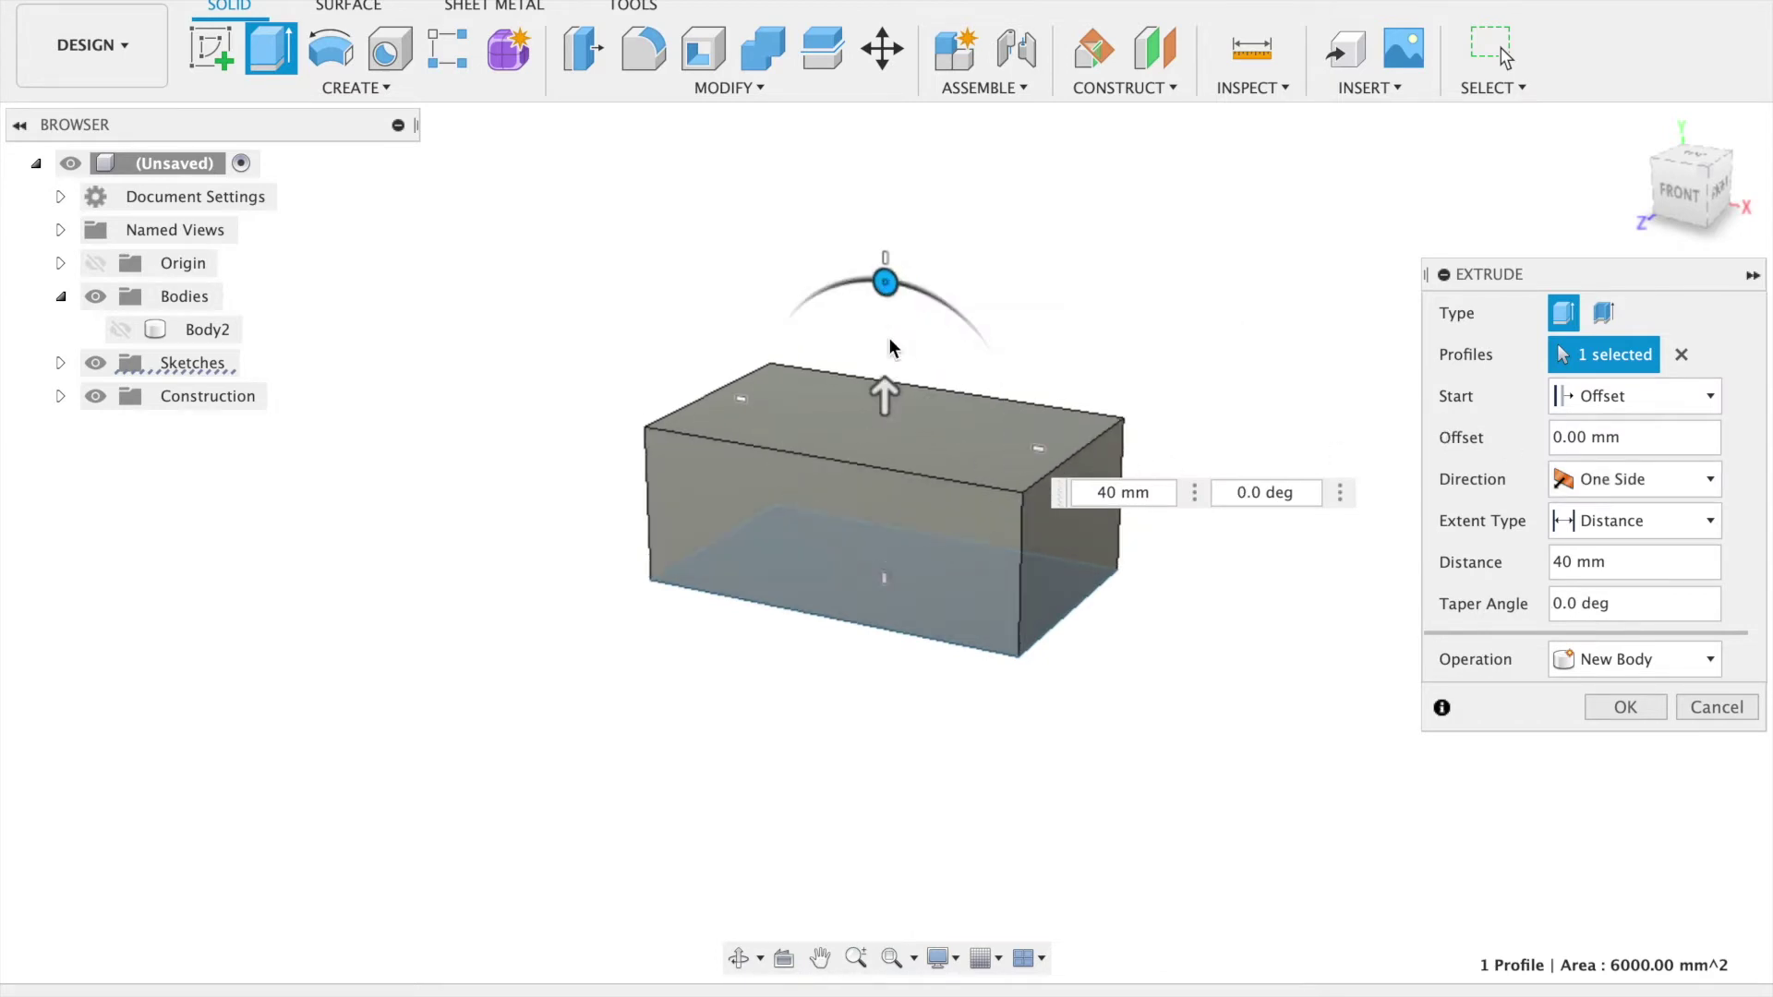
drag(888, 393, 893, 344)
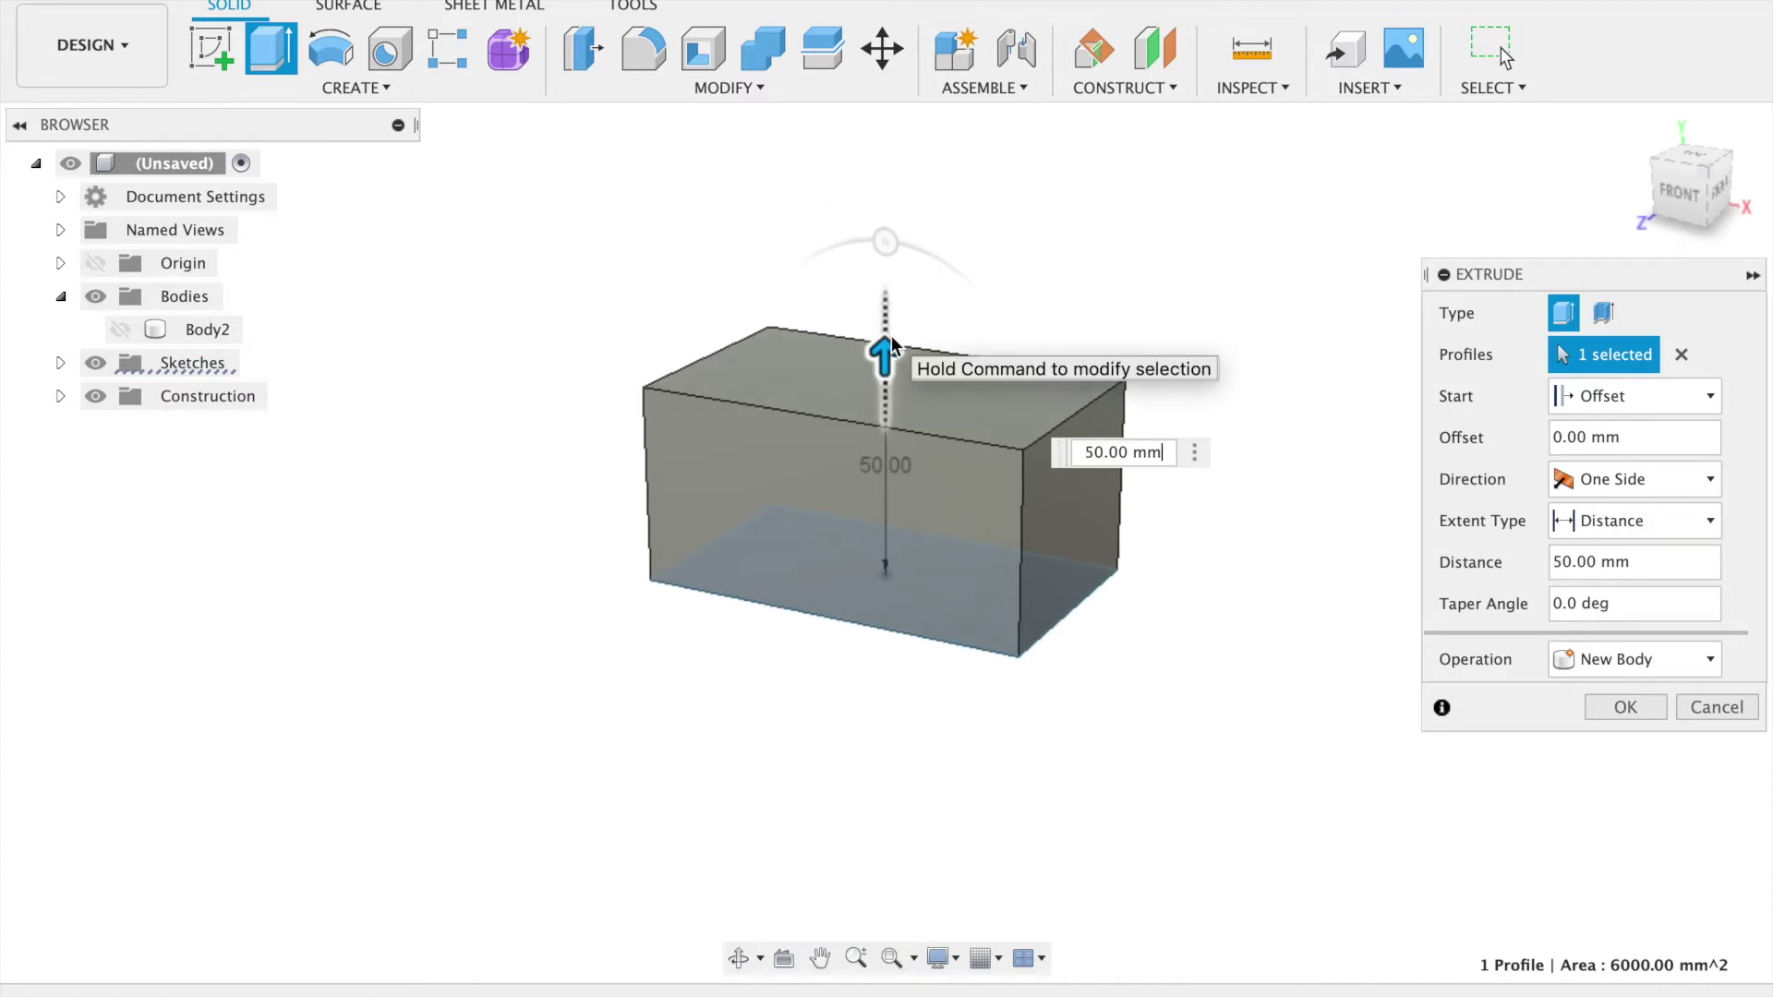
click(1623, 439)
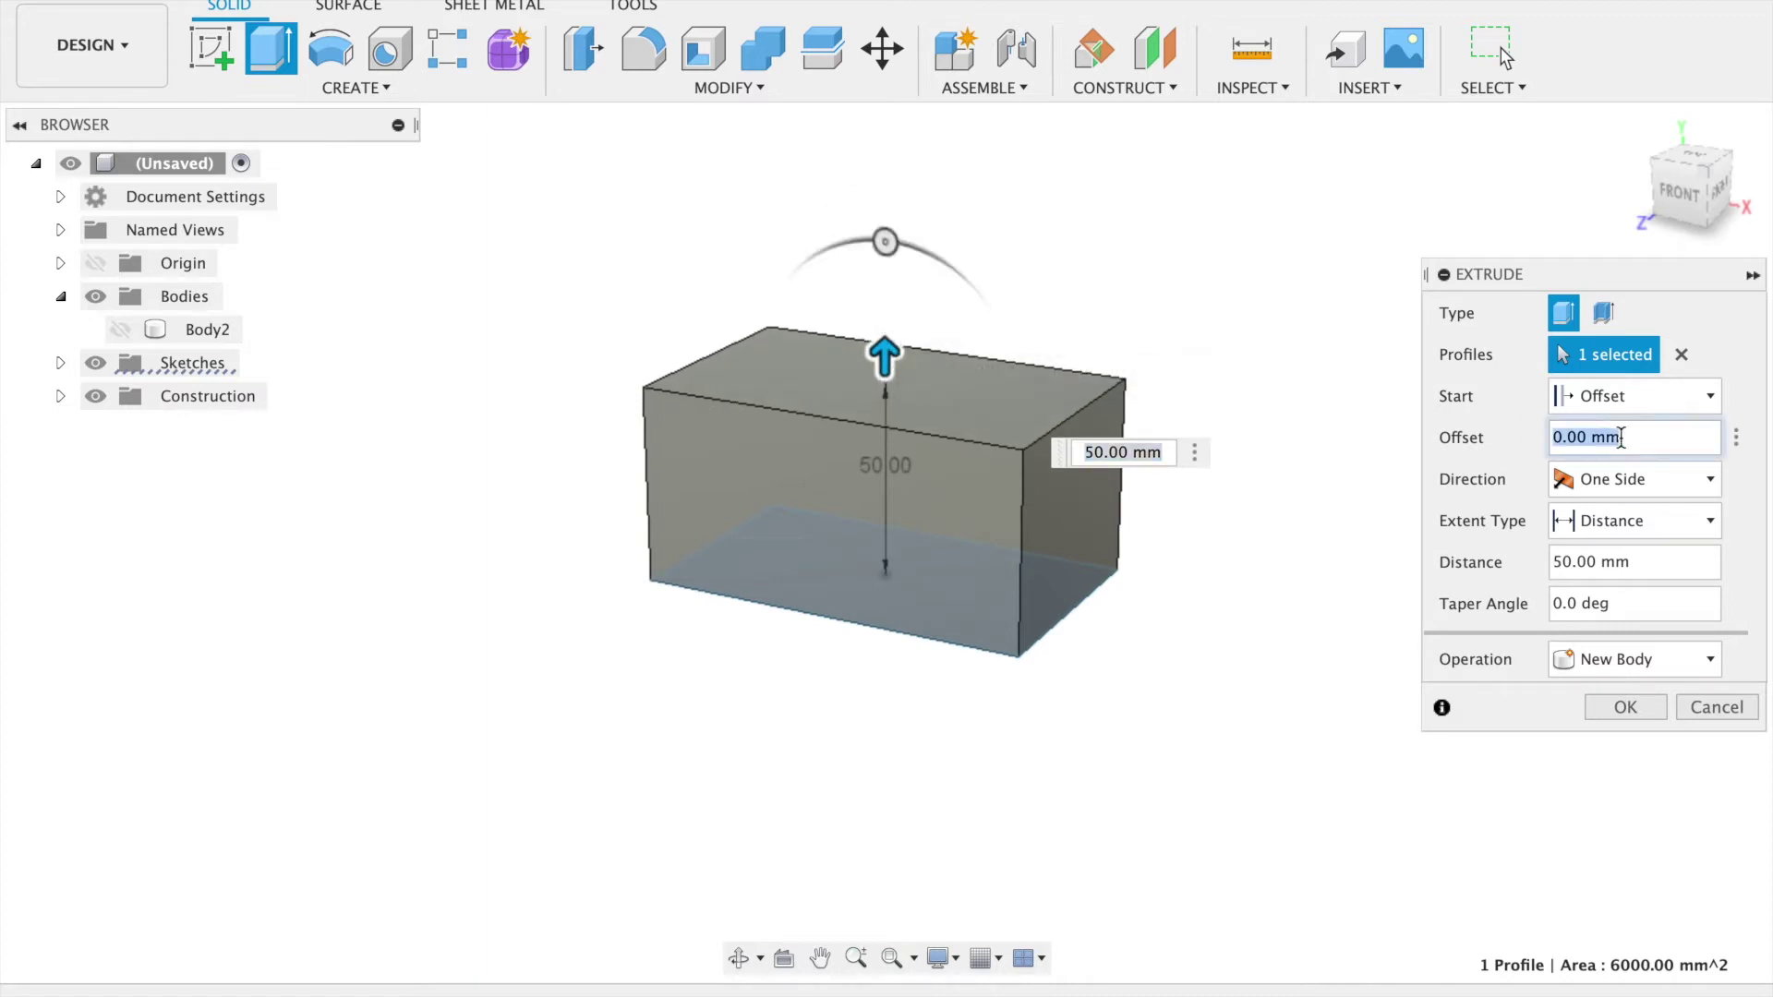
text(20)
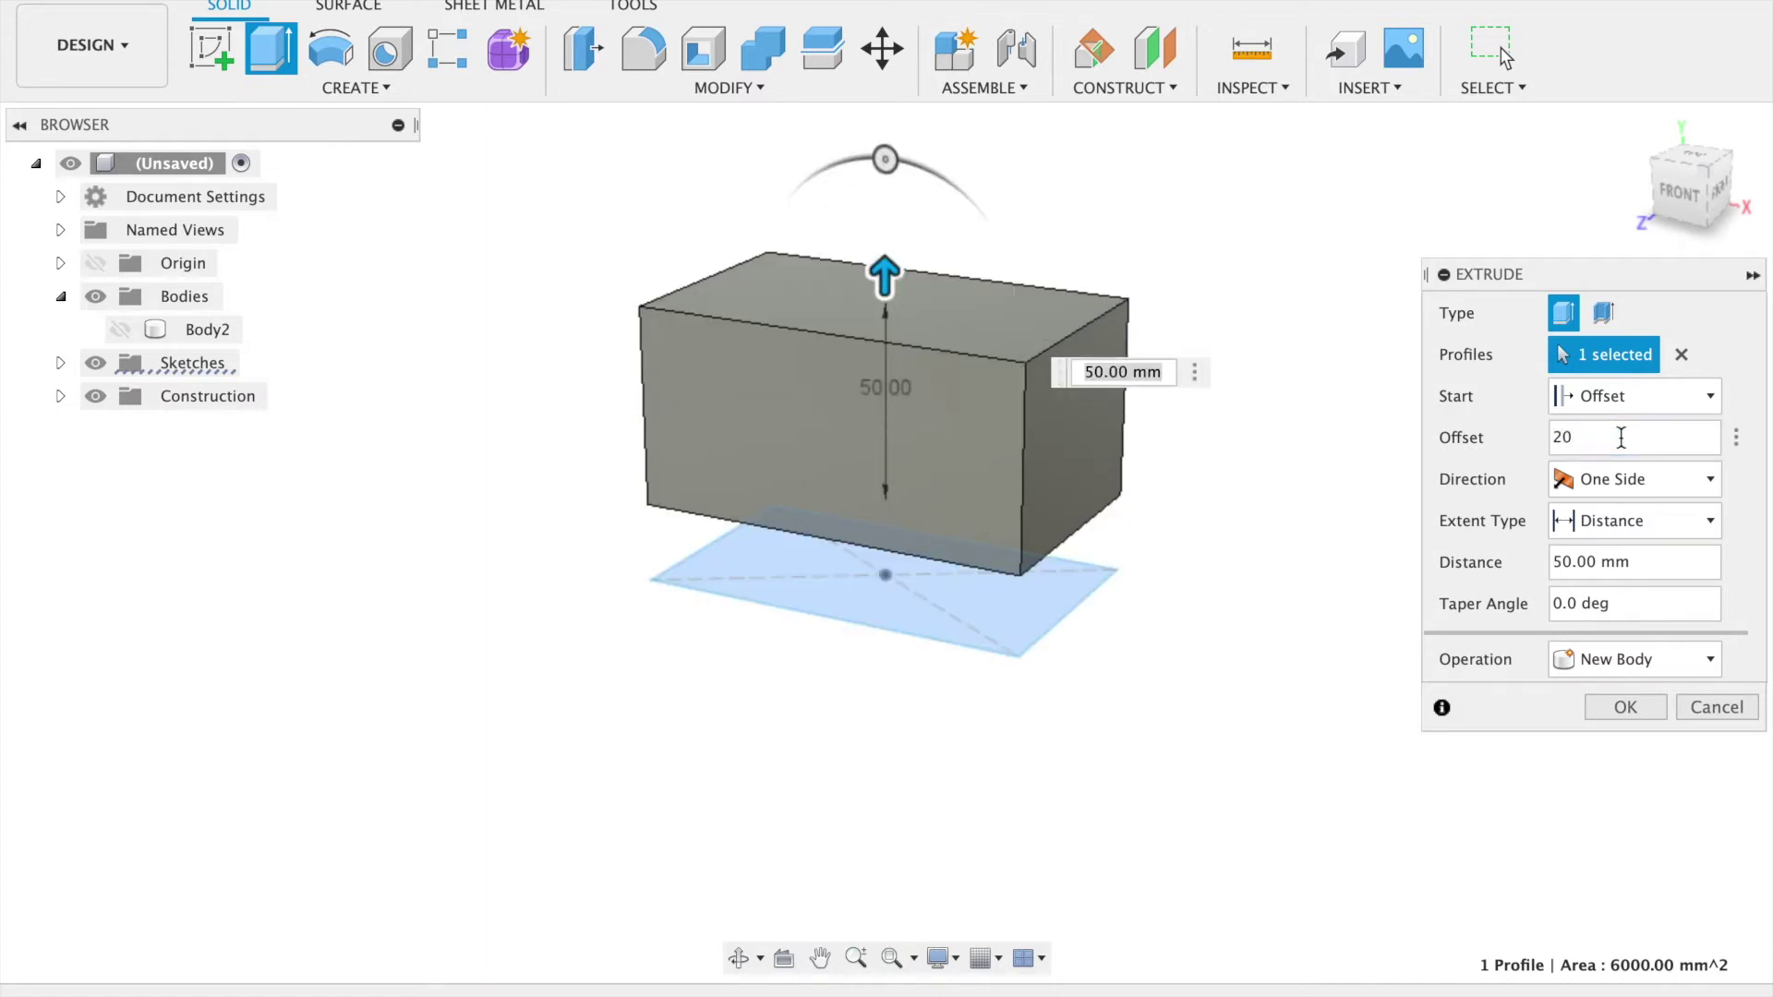
- Set the extrusion start back to Profile Plane
click(1694, 400)
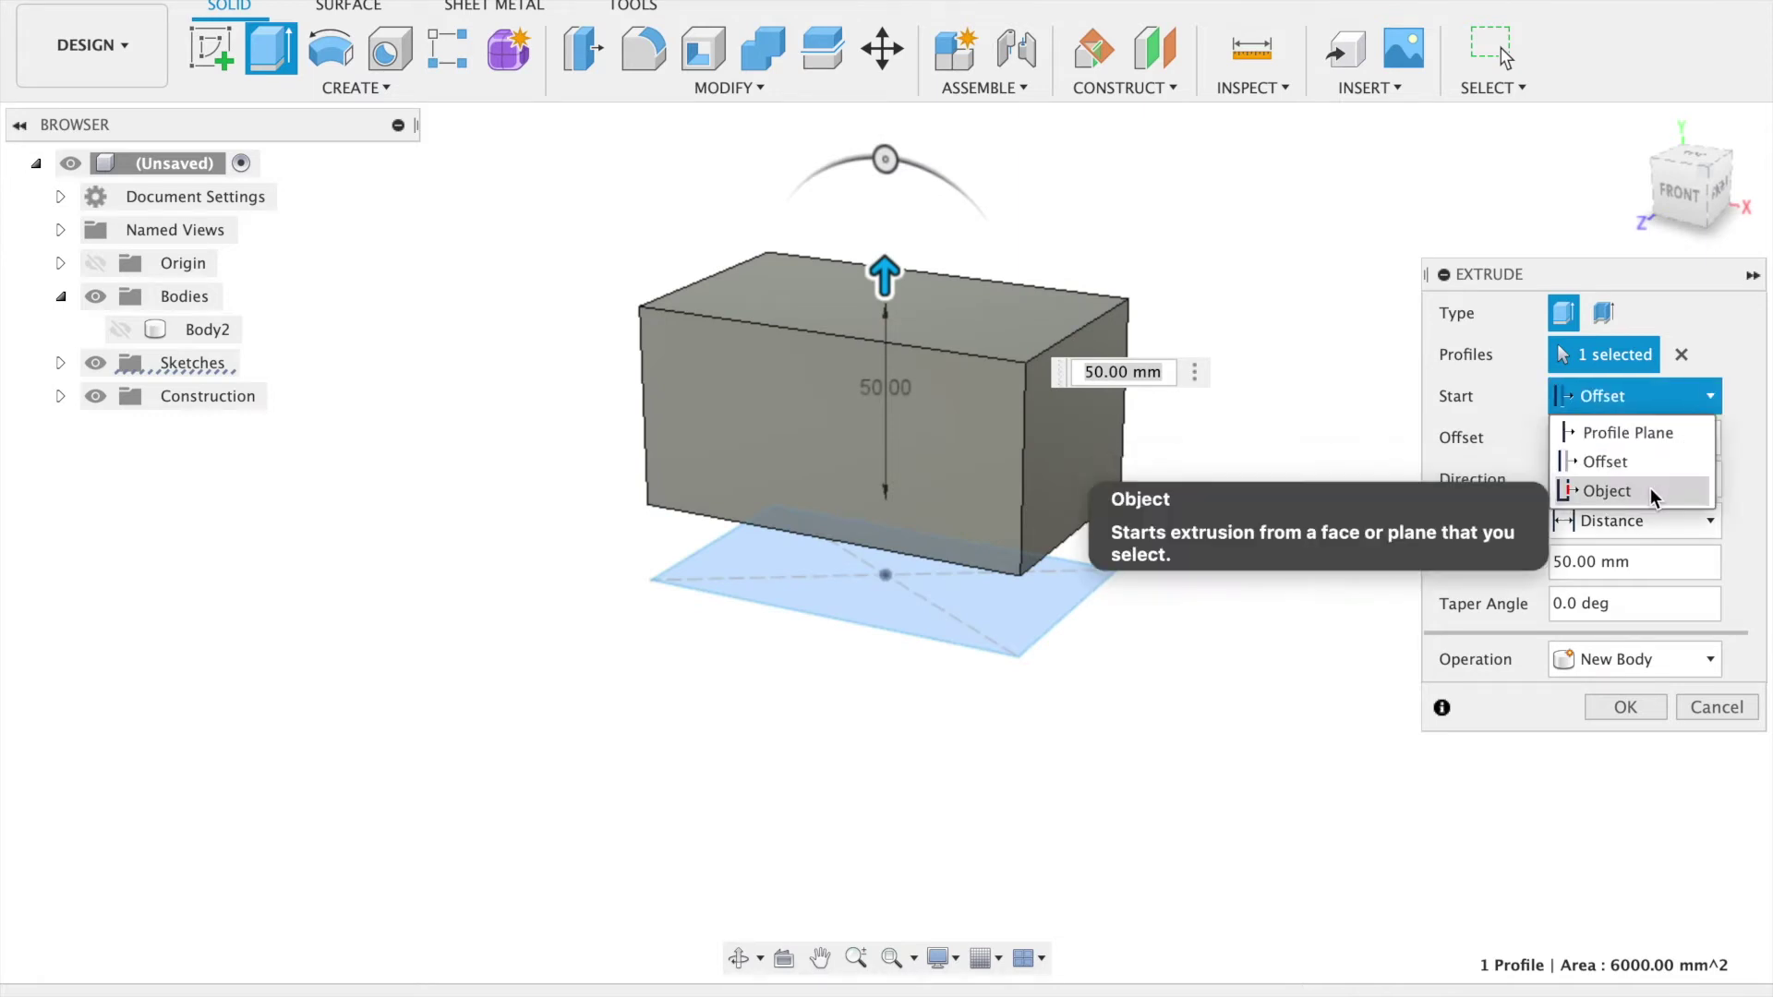
click(1660, 436)
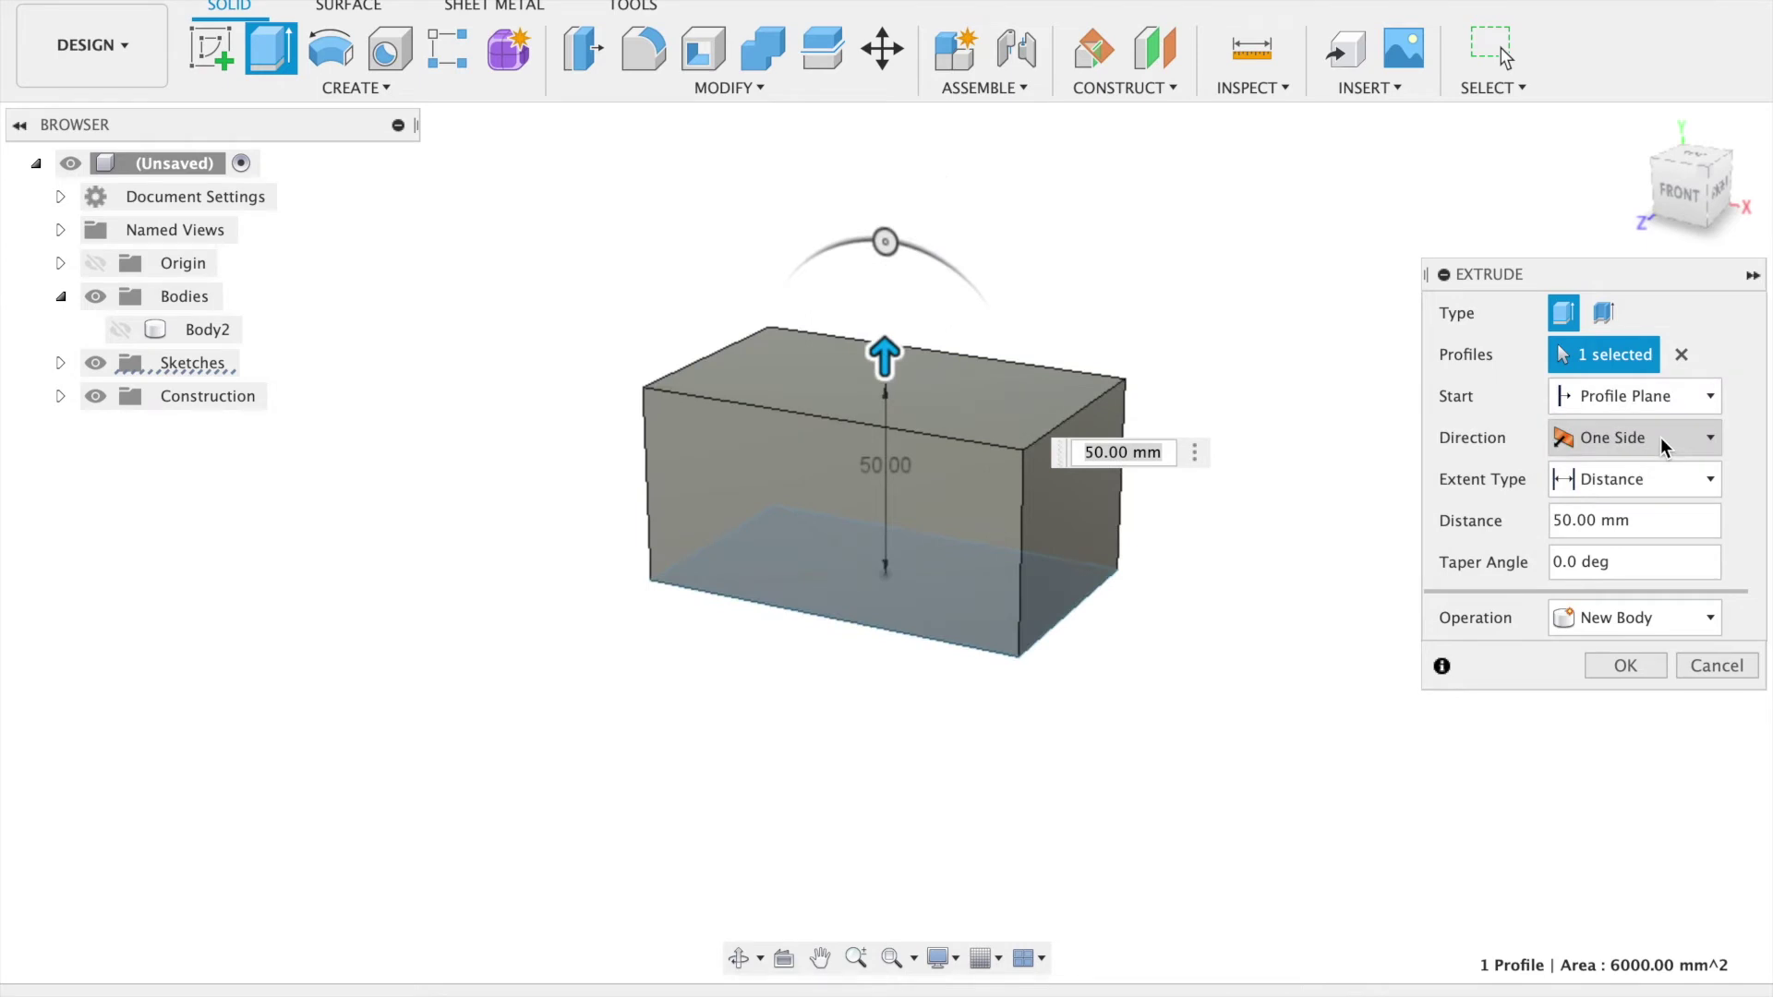
click(1660, 436)
click(1648, 474)
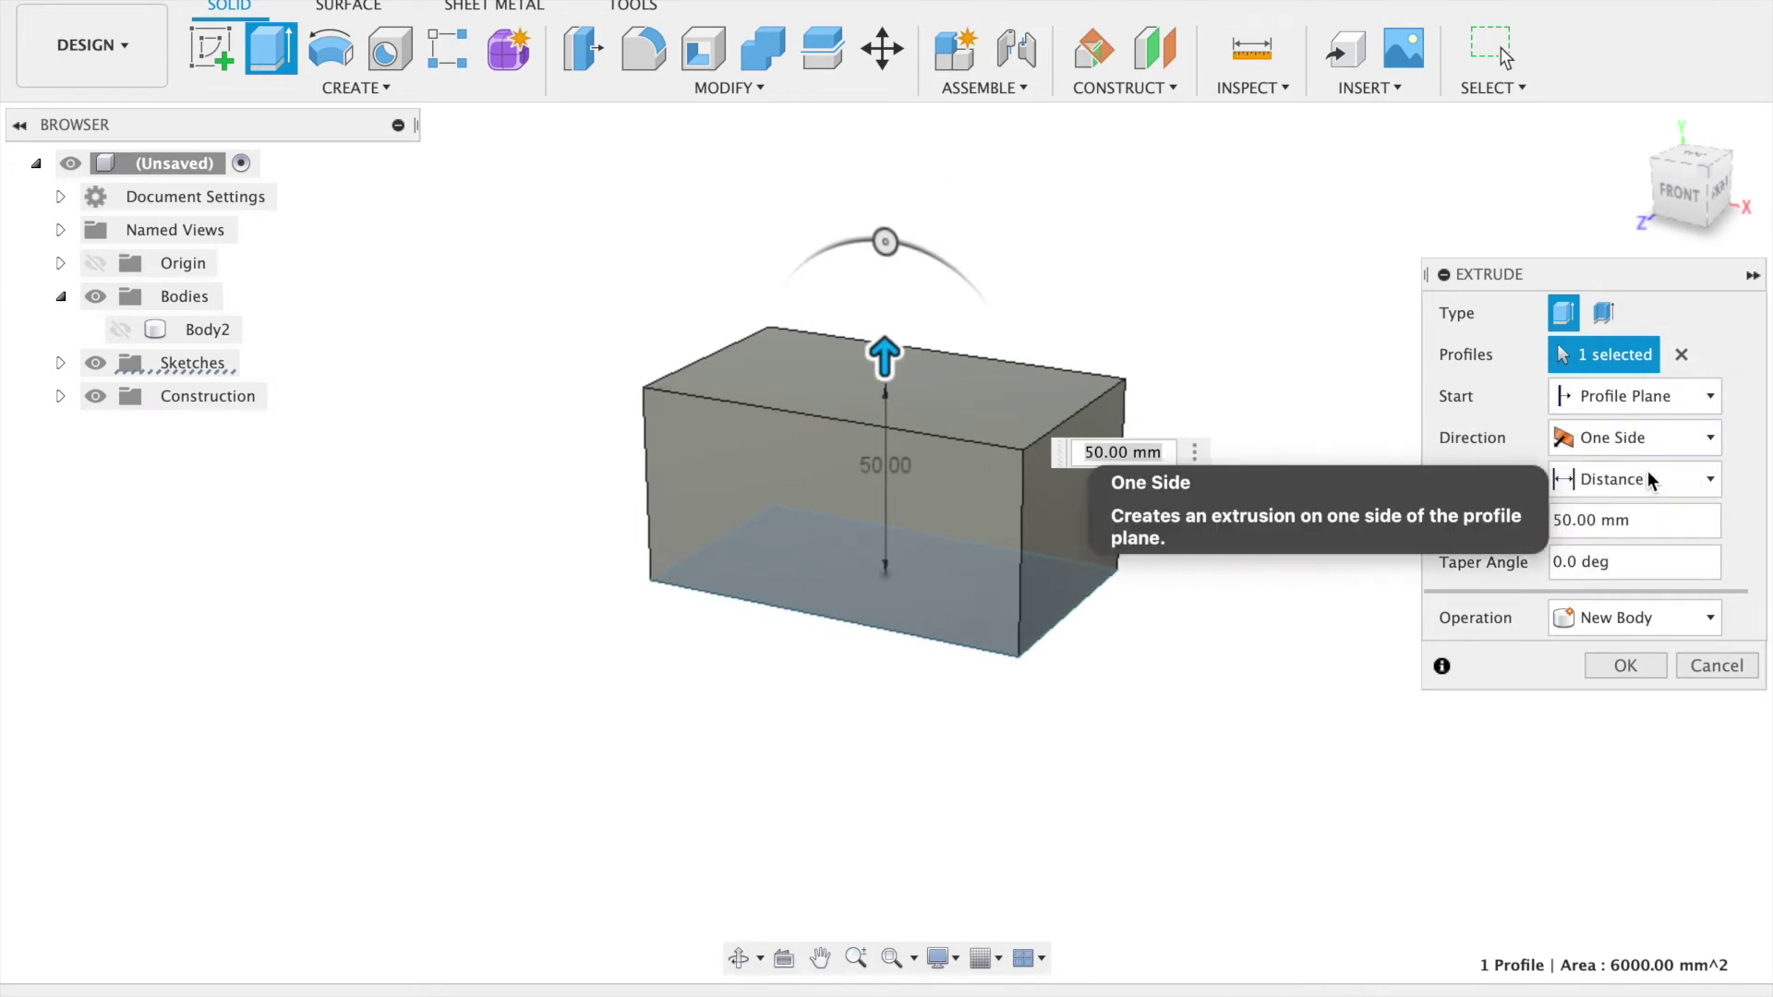
mouse_move(894, 371)
mouse_down()
mouse_move(889, 282)
mouse_move(889, 399)
mouse_move(887, 368)
mouse_up()
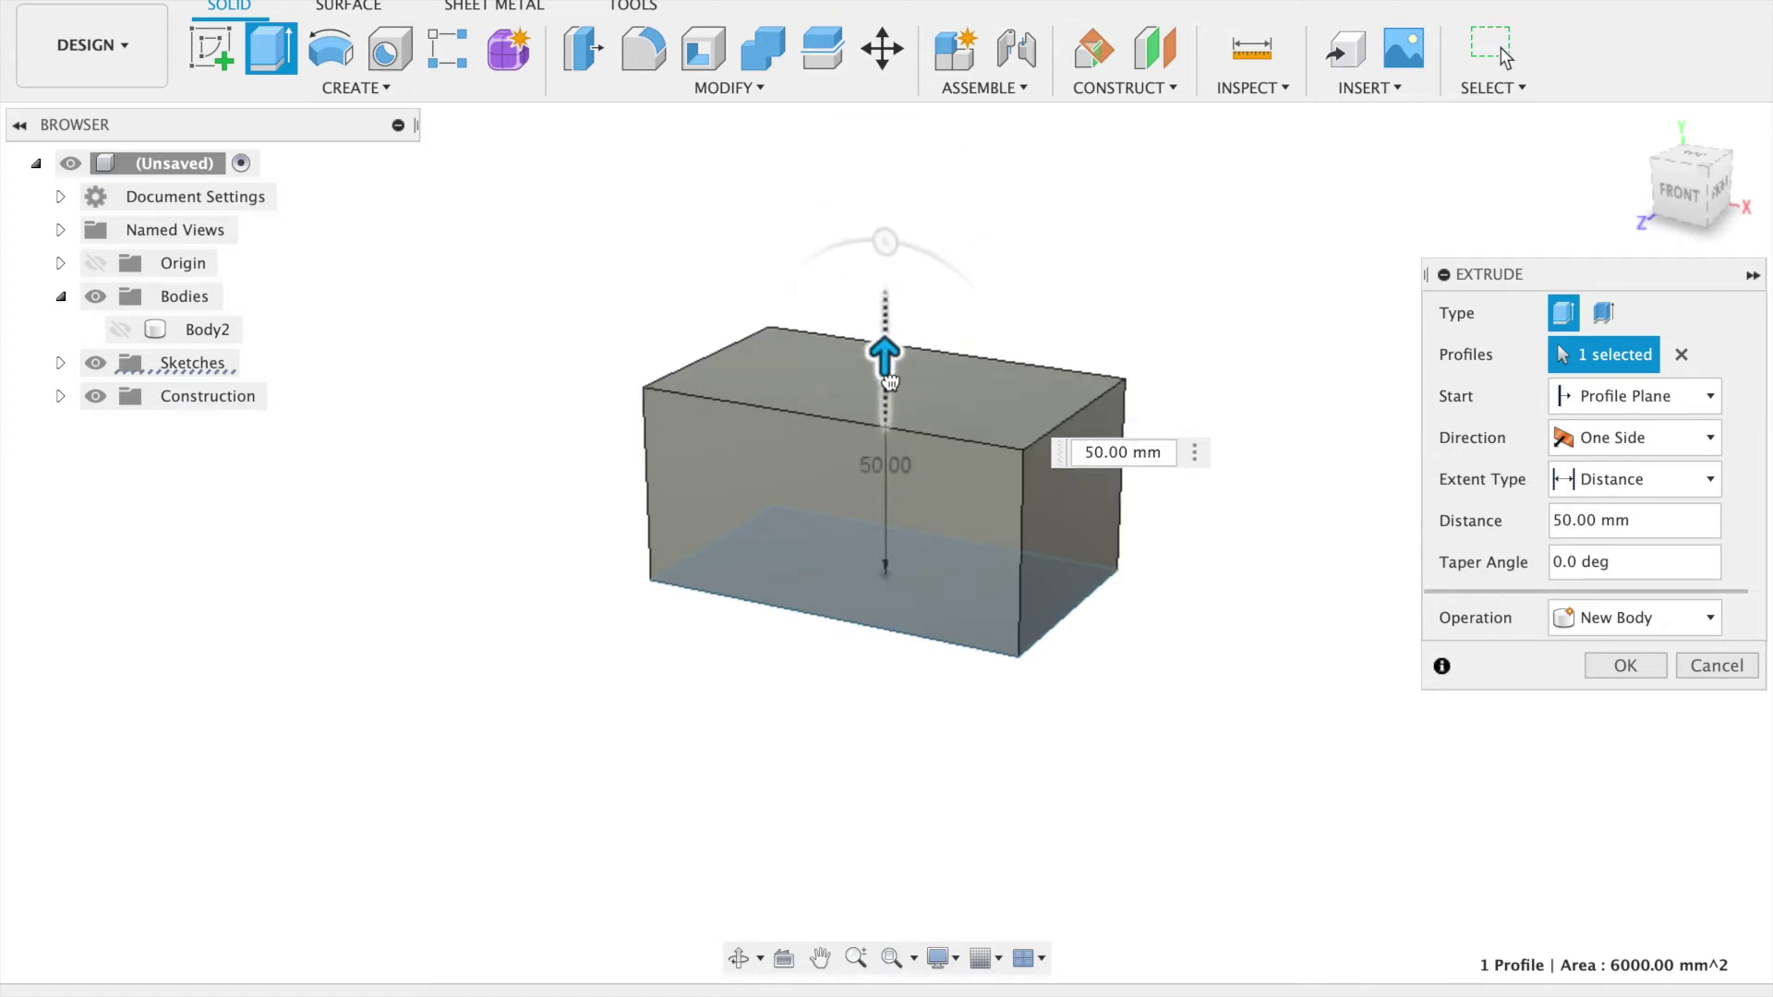
click(1615, 440)
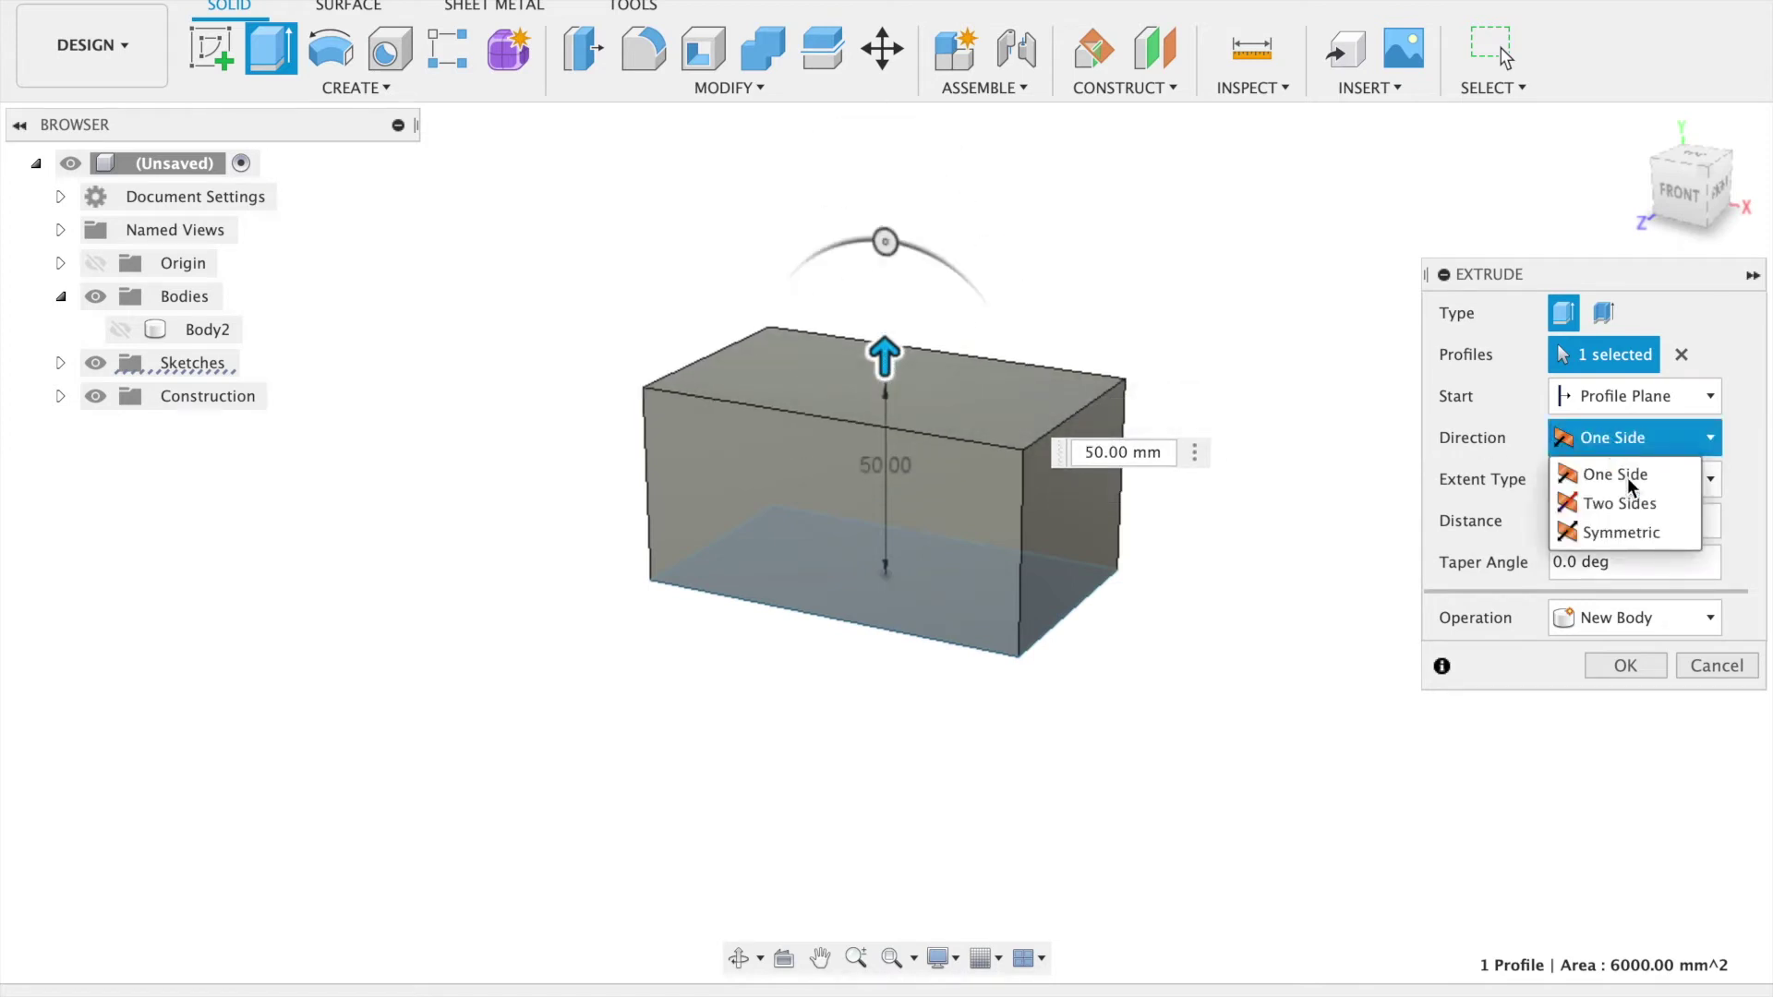
click(1579, 506)
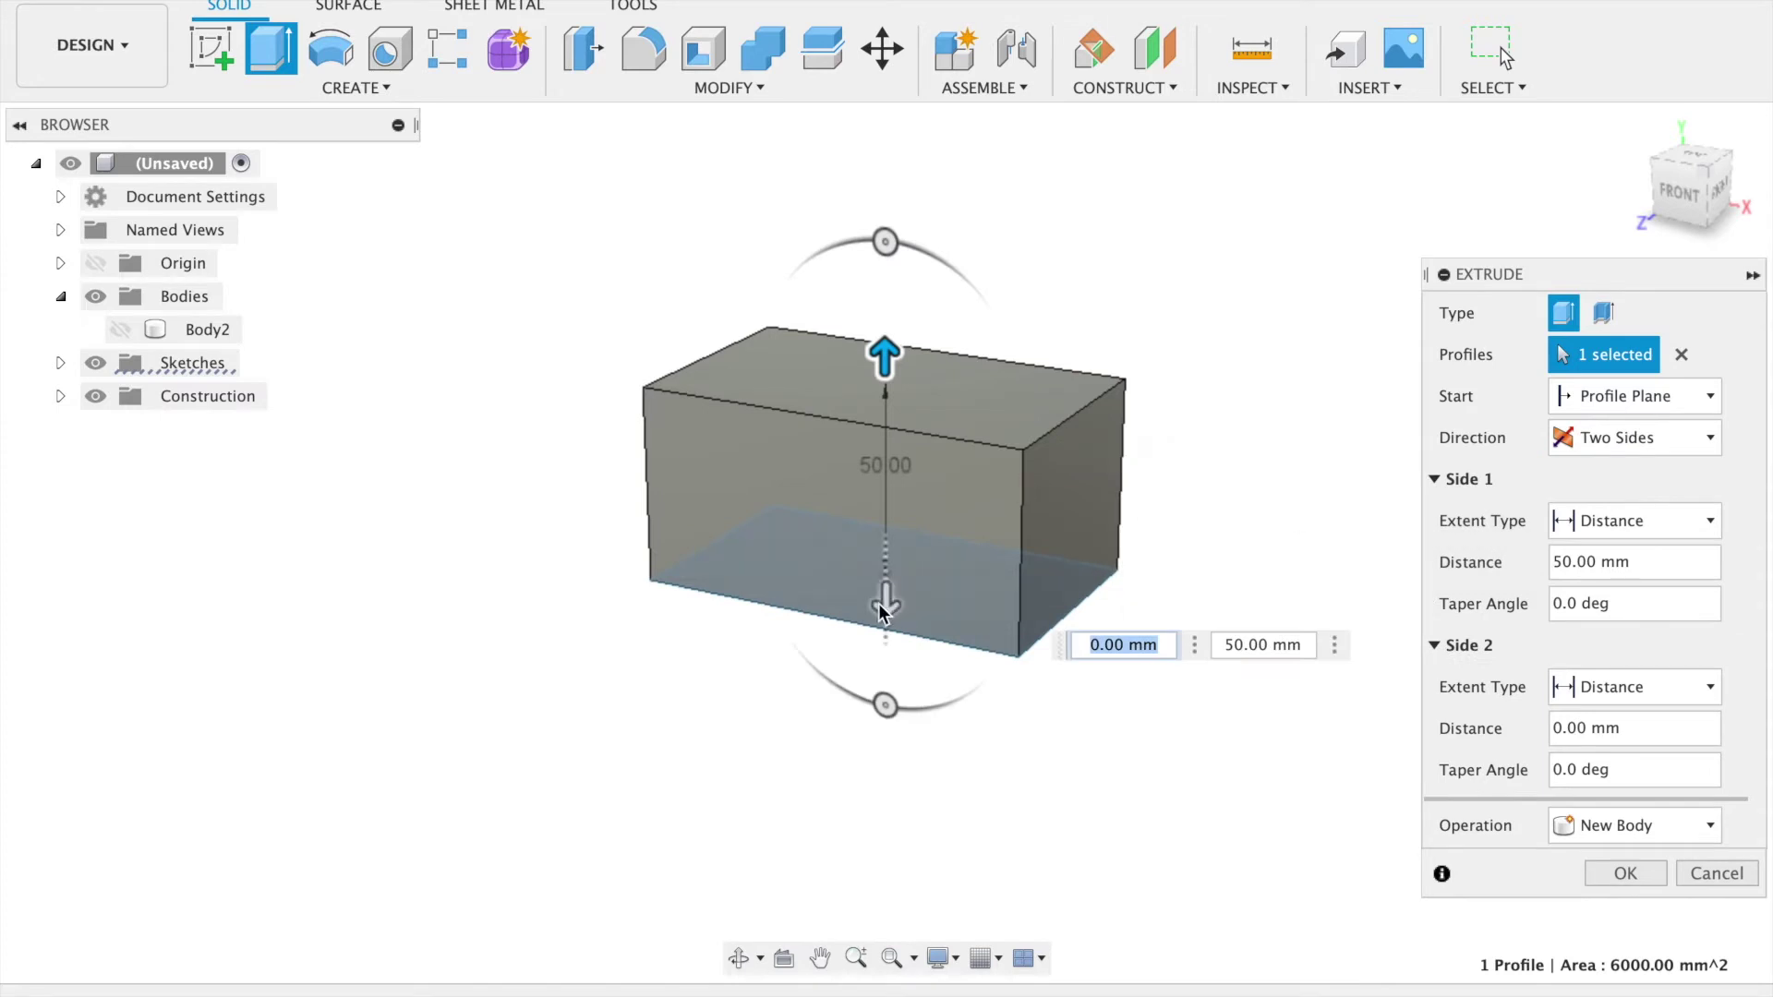
drag(880, 600, 895, 732)
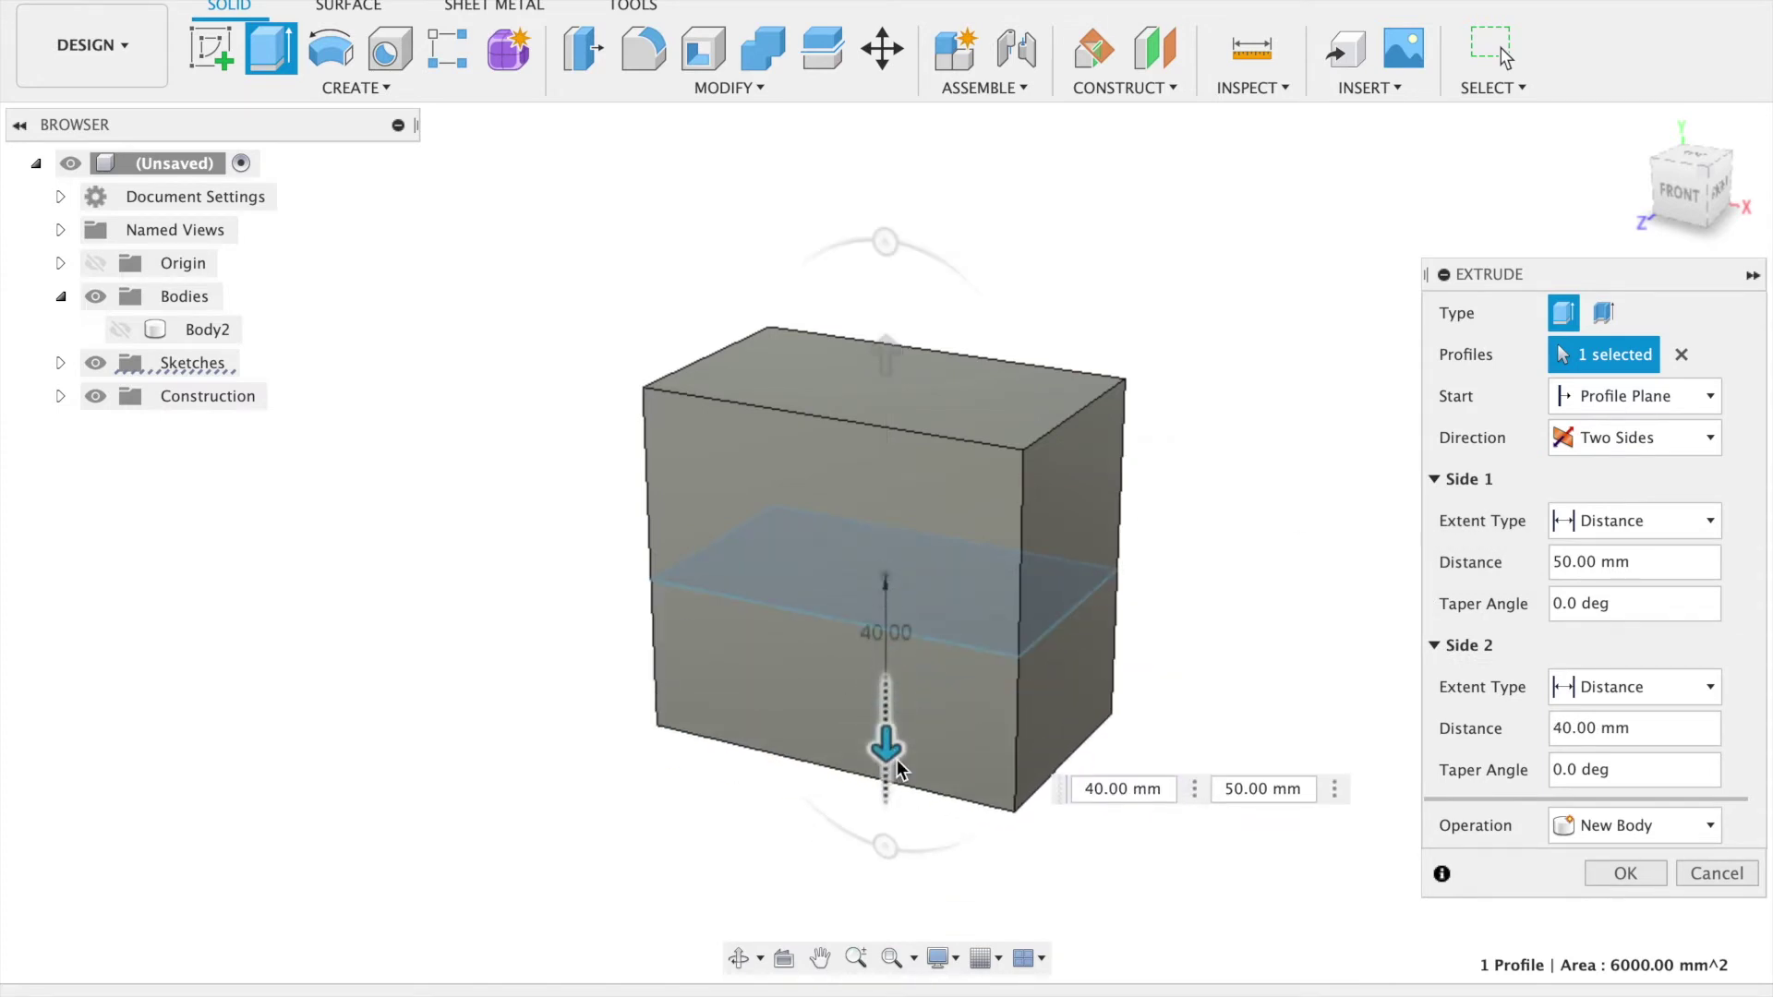
drag(886, 357, 889, 395)
click(1601, 434)
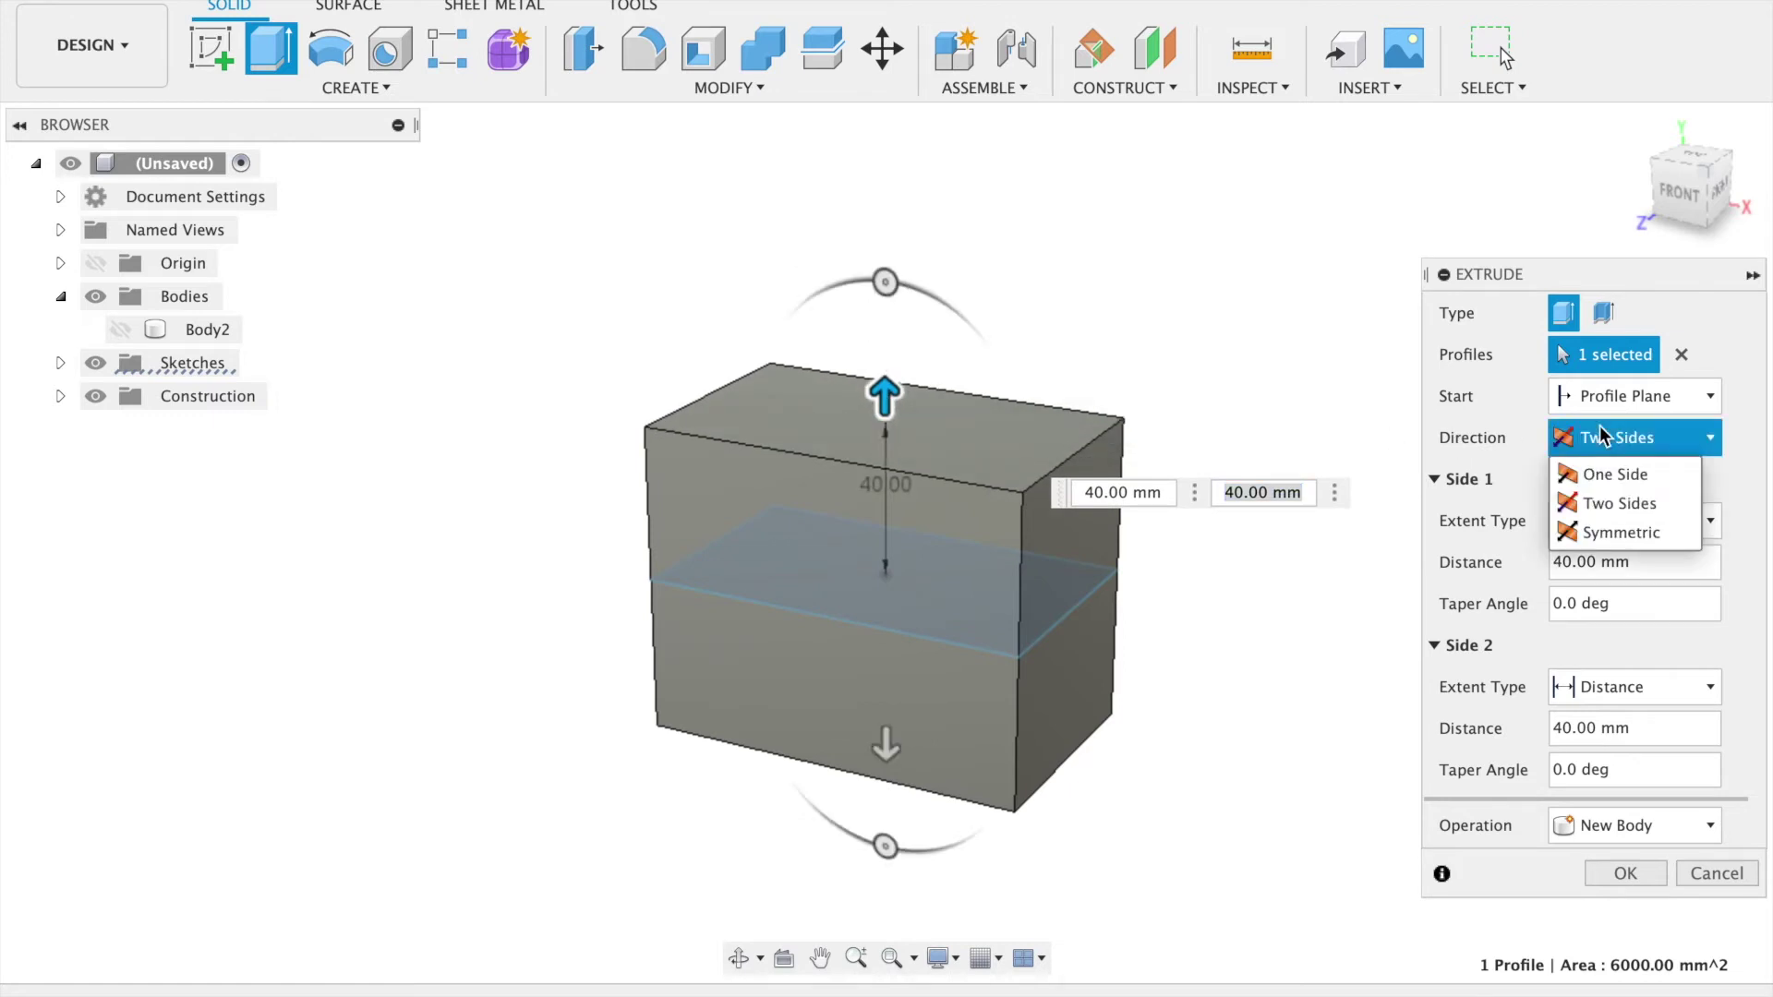
click(1639, 531)
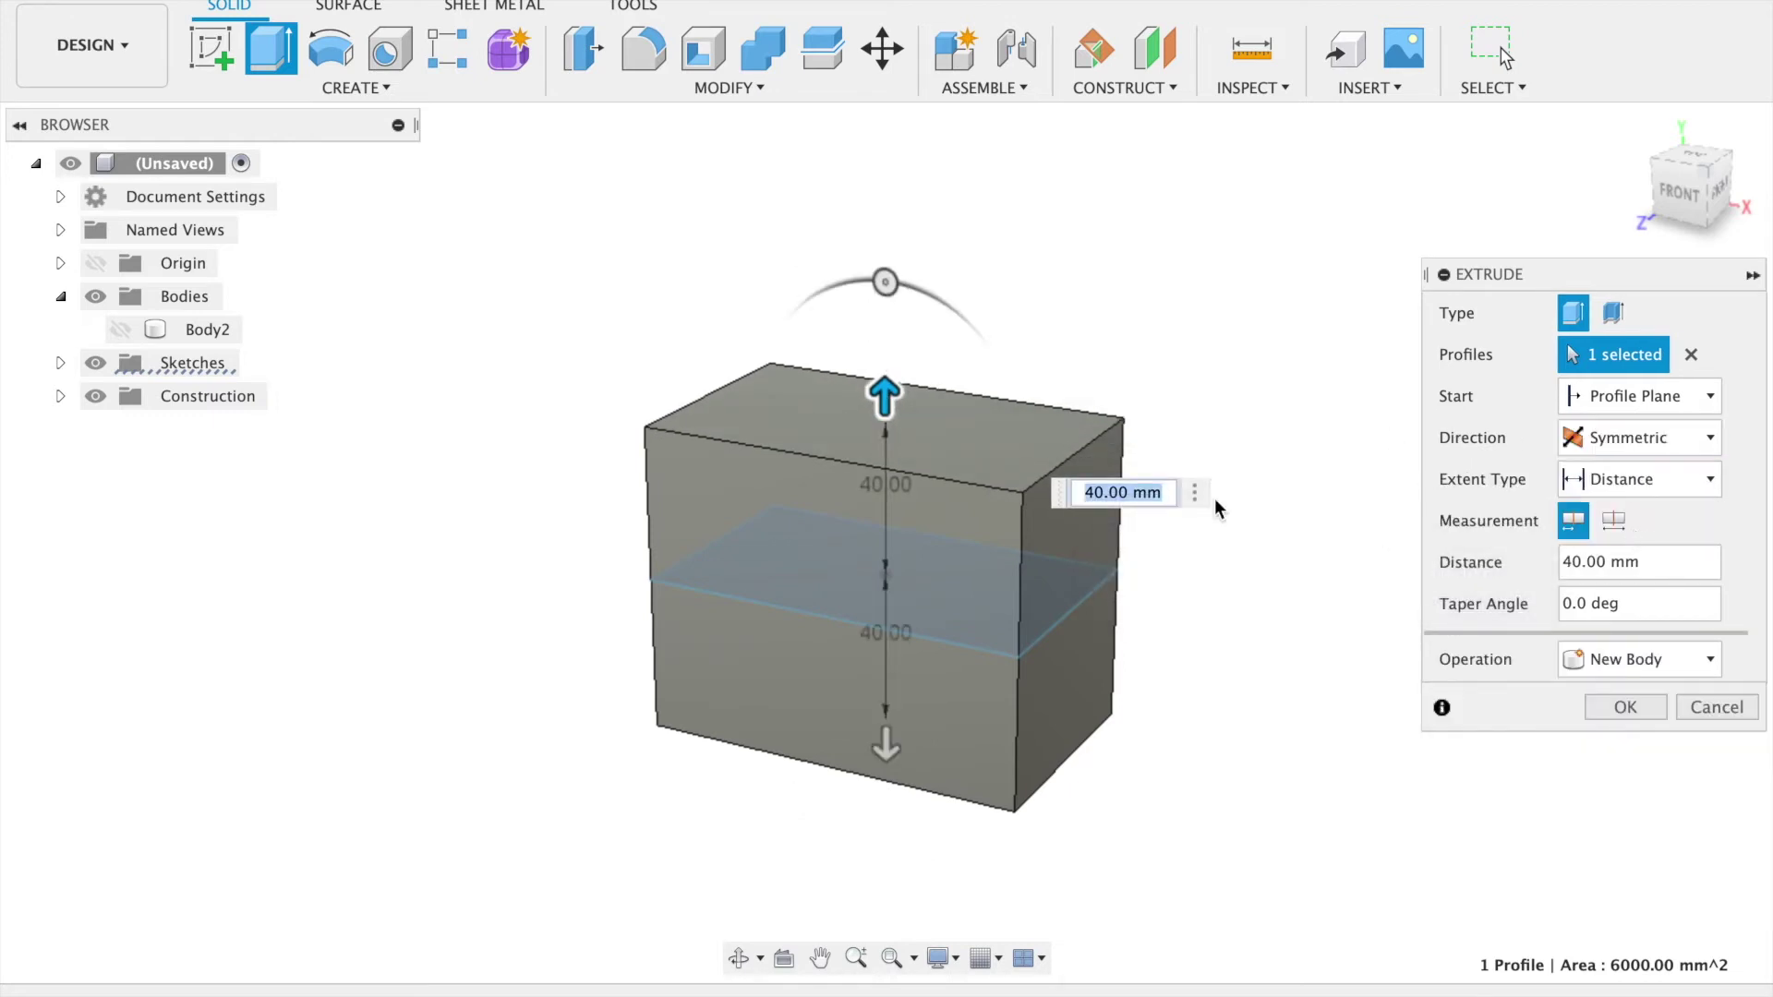
mouse_move(887, 392)
mouse_down()
mouse_move(888, 312)
mouse_move(893, 370)
mouse_up()
click(1616, 438)
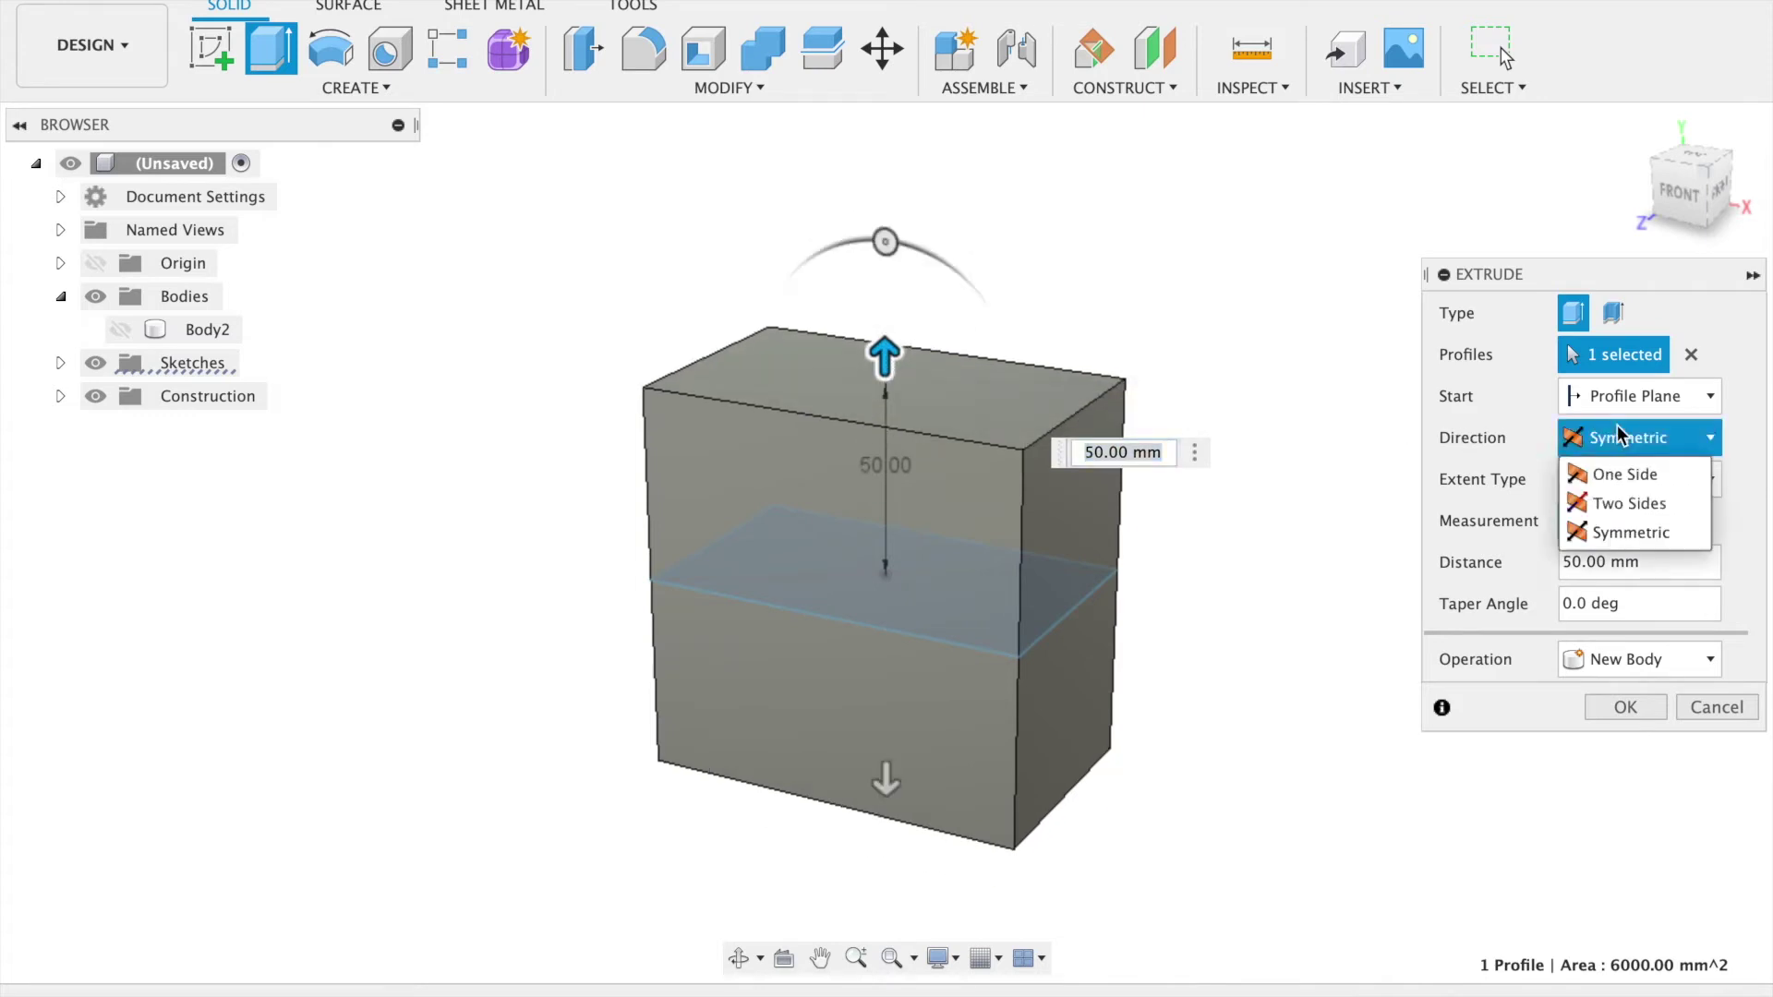
click(1648, 473)
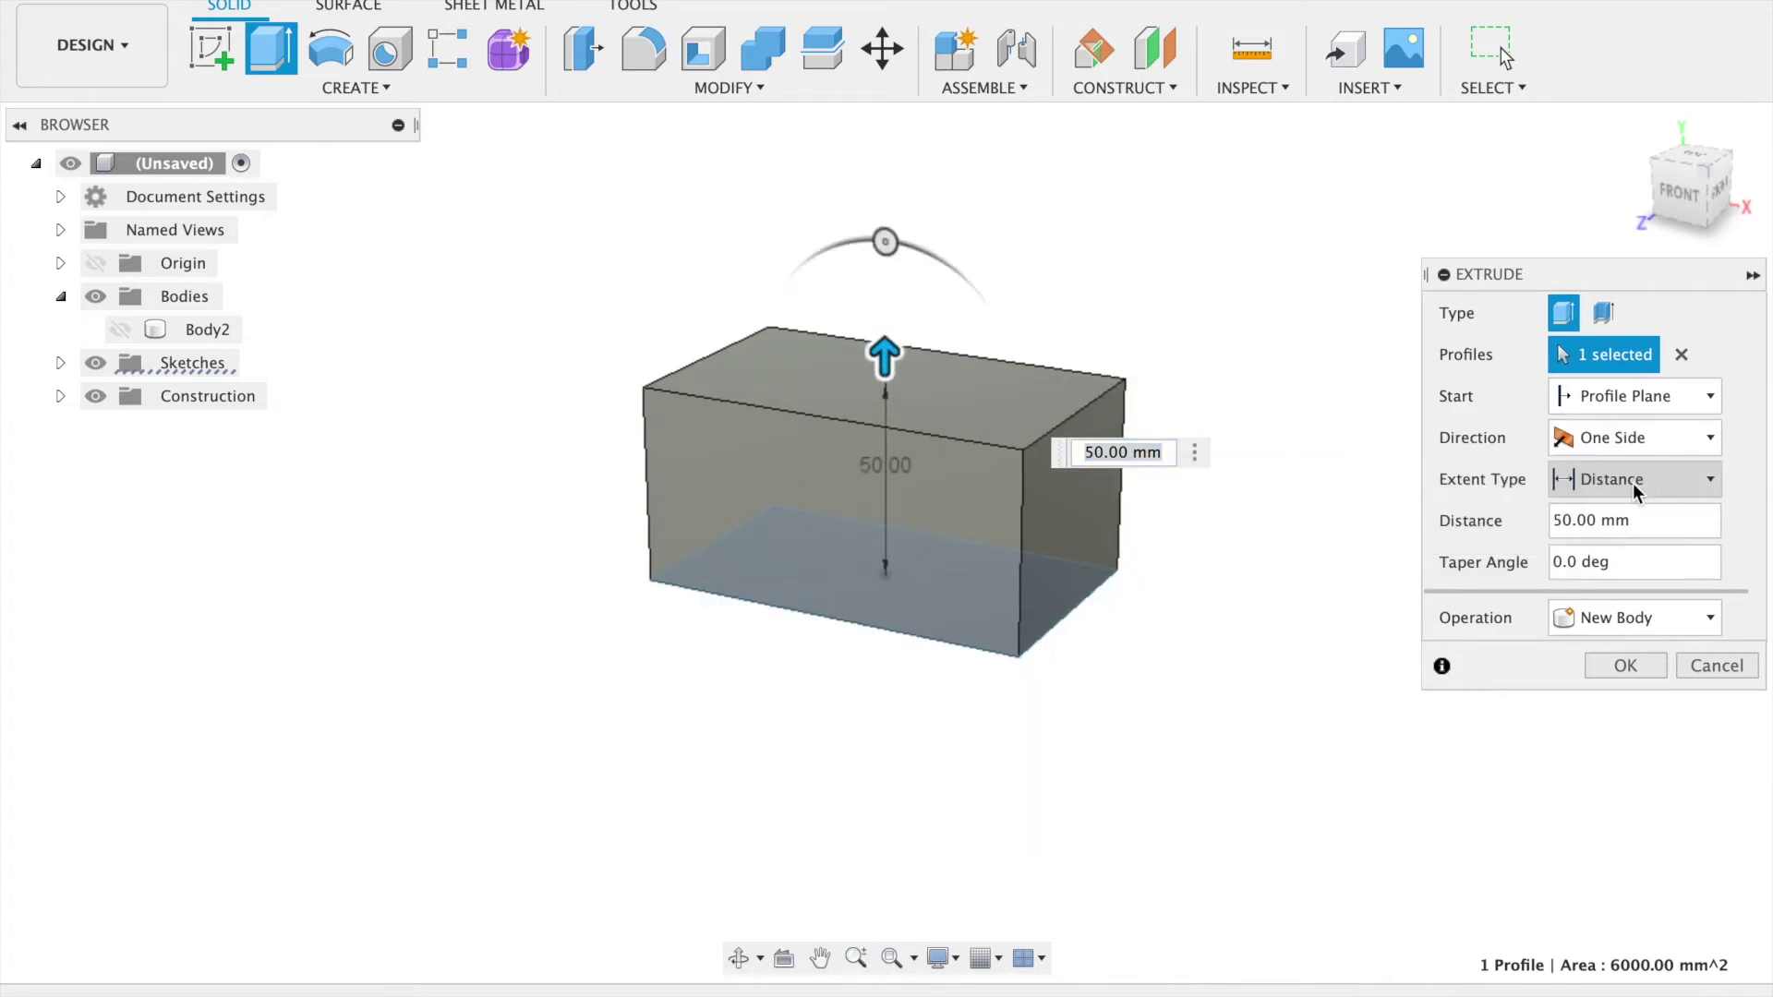
click(1632, 484)
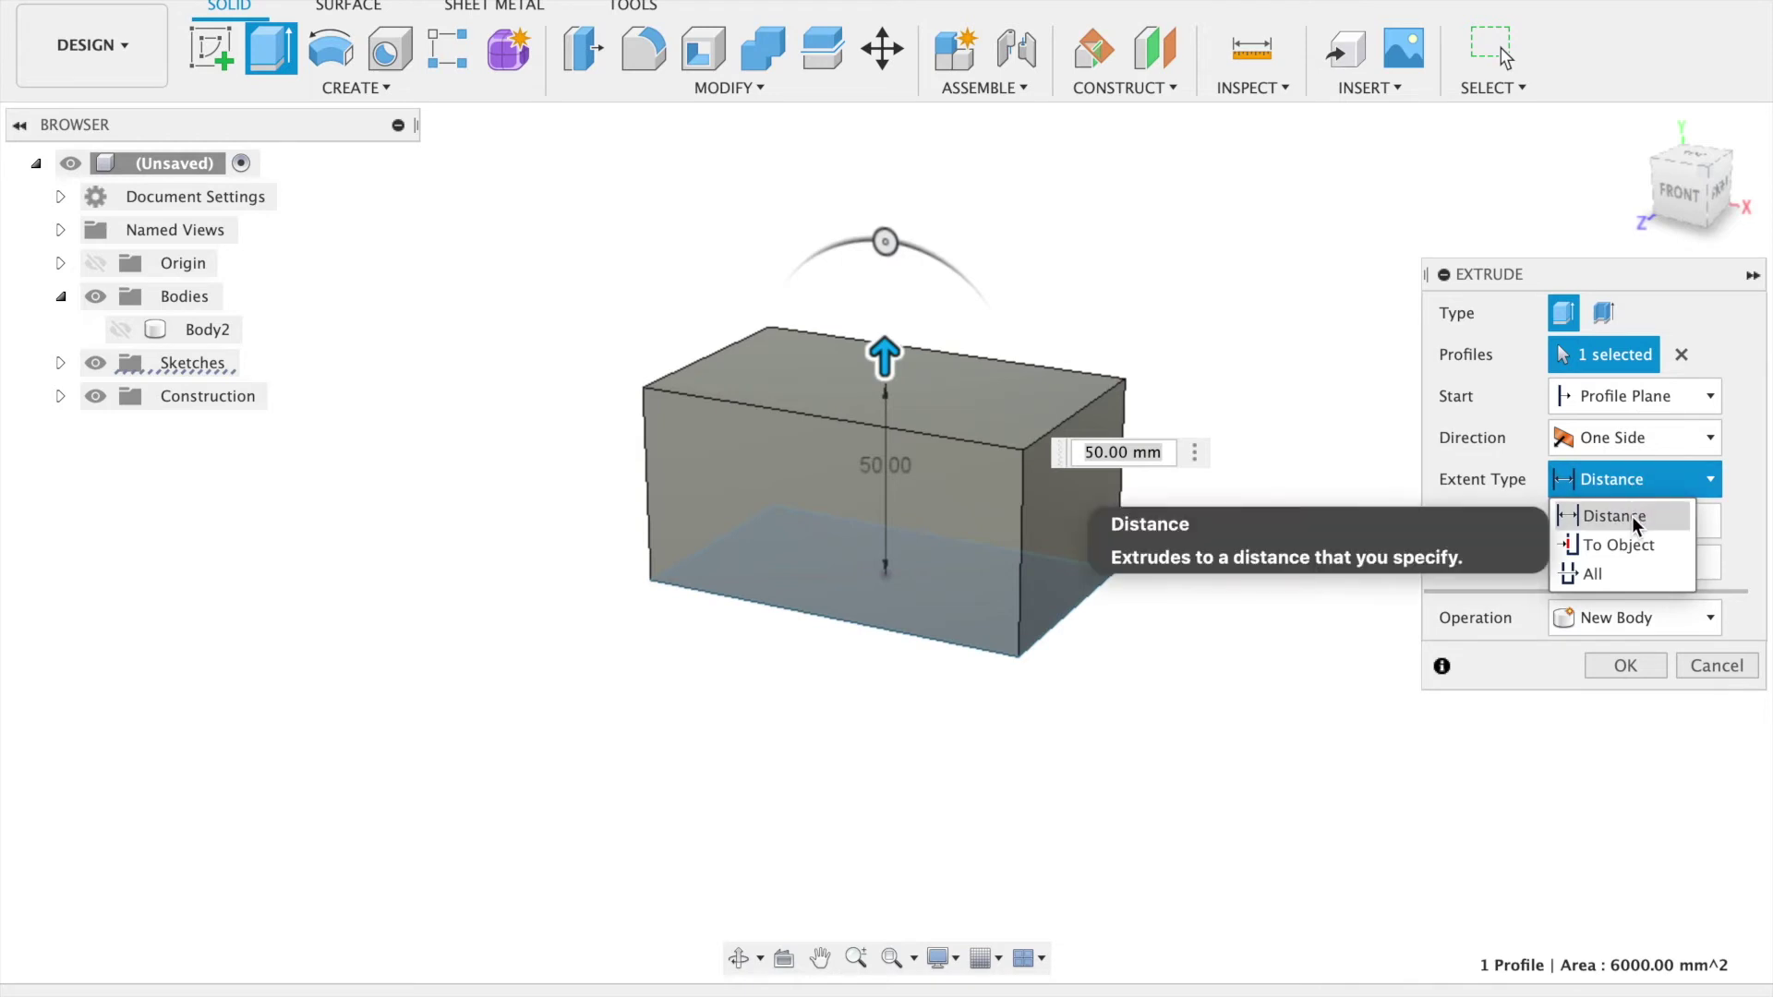
- Show the curved slab Body2 and try the Distance and All extent options
click(1632, 517)
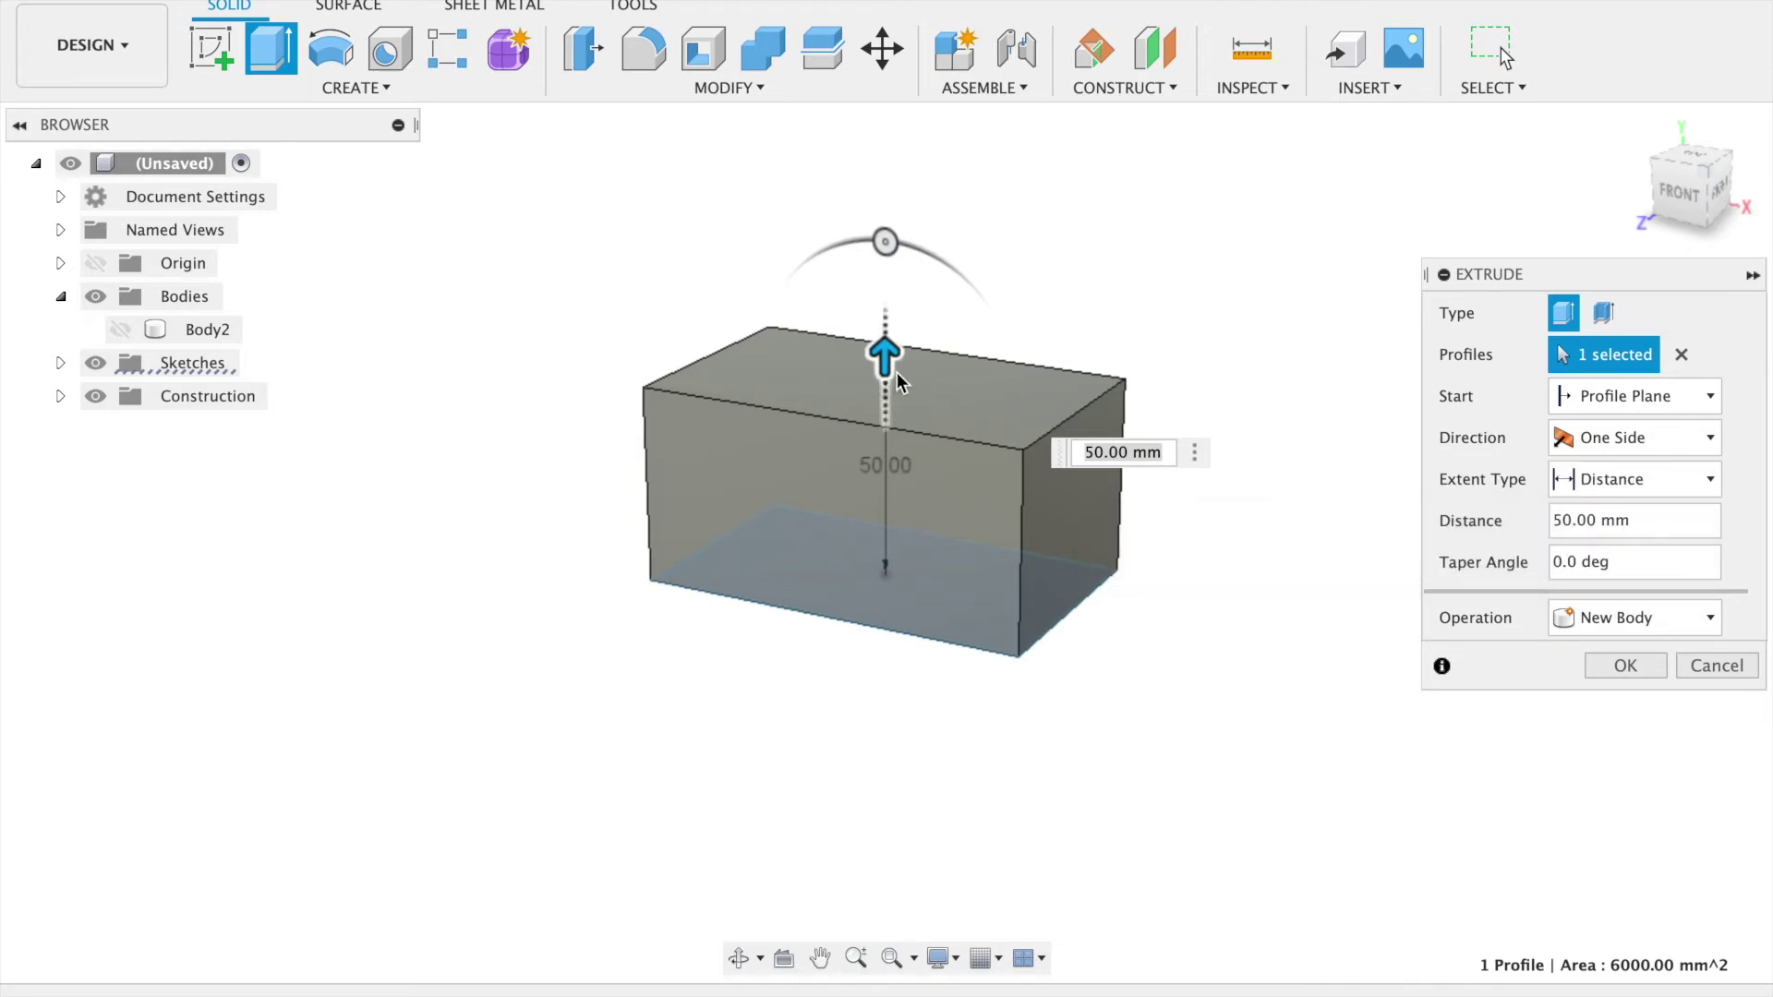
mouse_move(886, 357)
mouse_down()
mouse_move(887, 273)
mouse_move(886, 353)
mouse_up()
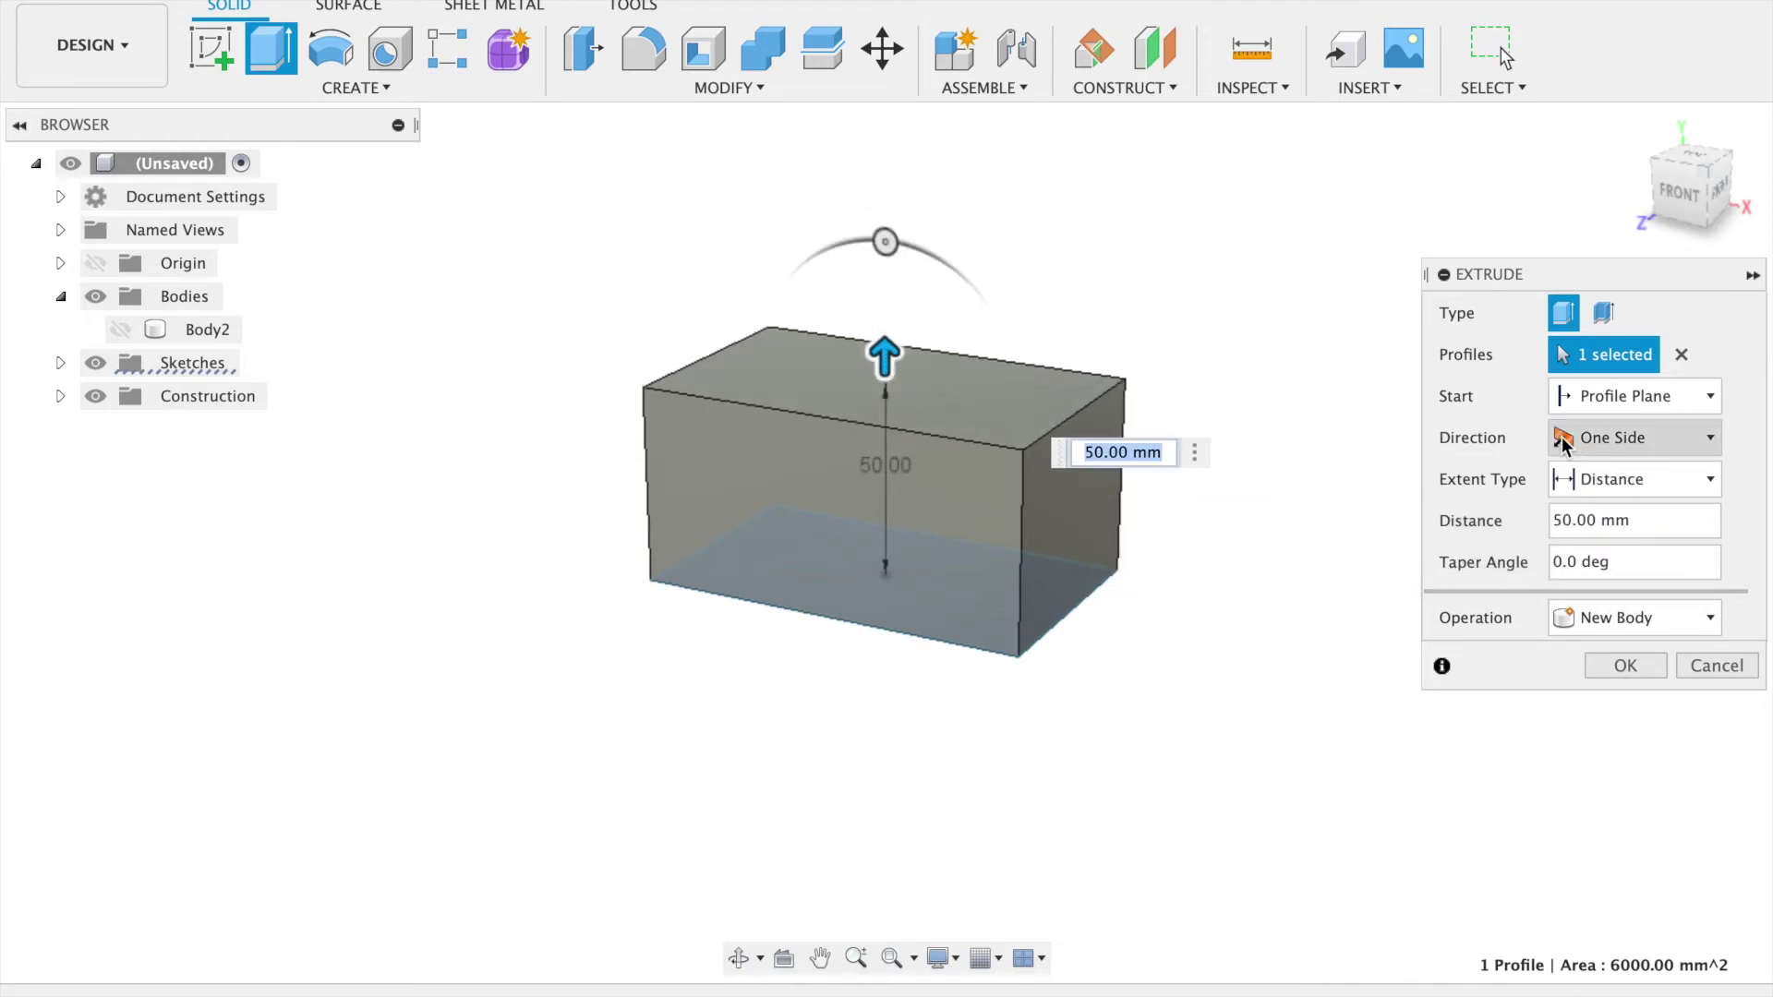
click(1618, 485)
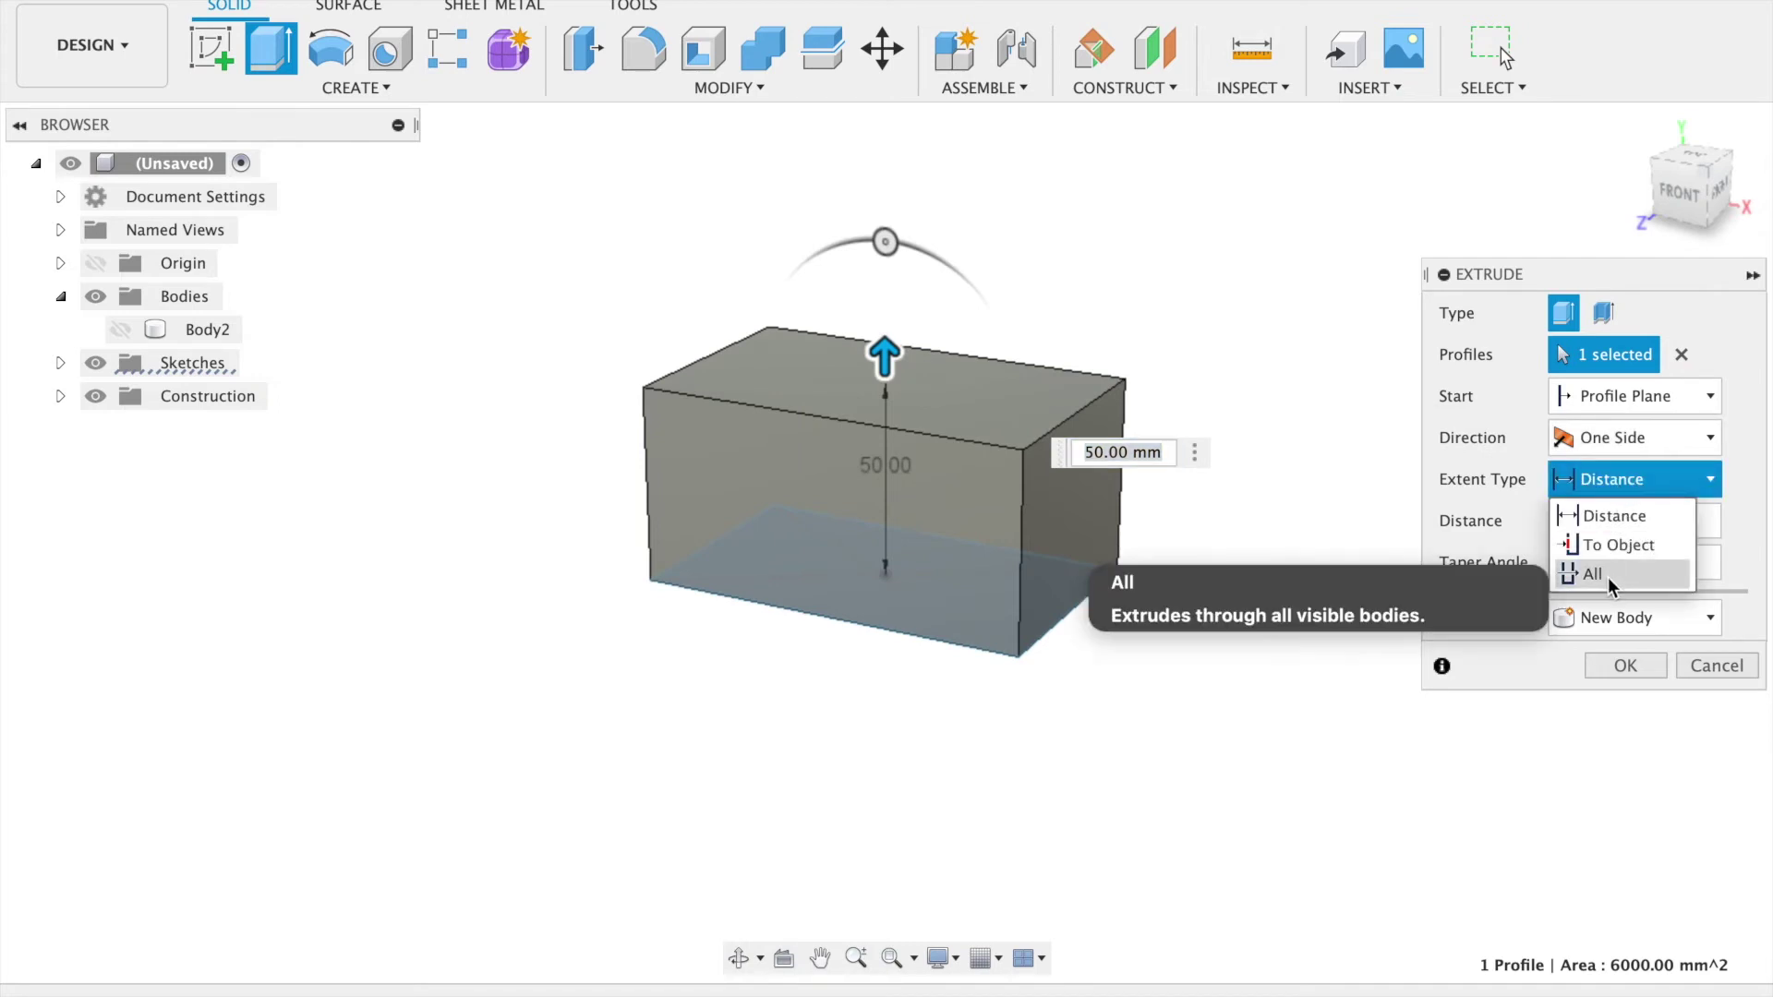
click(1646, 486)
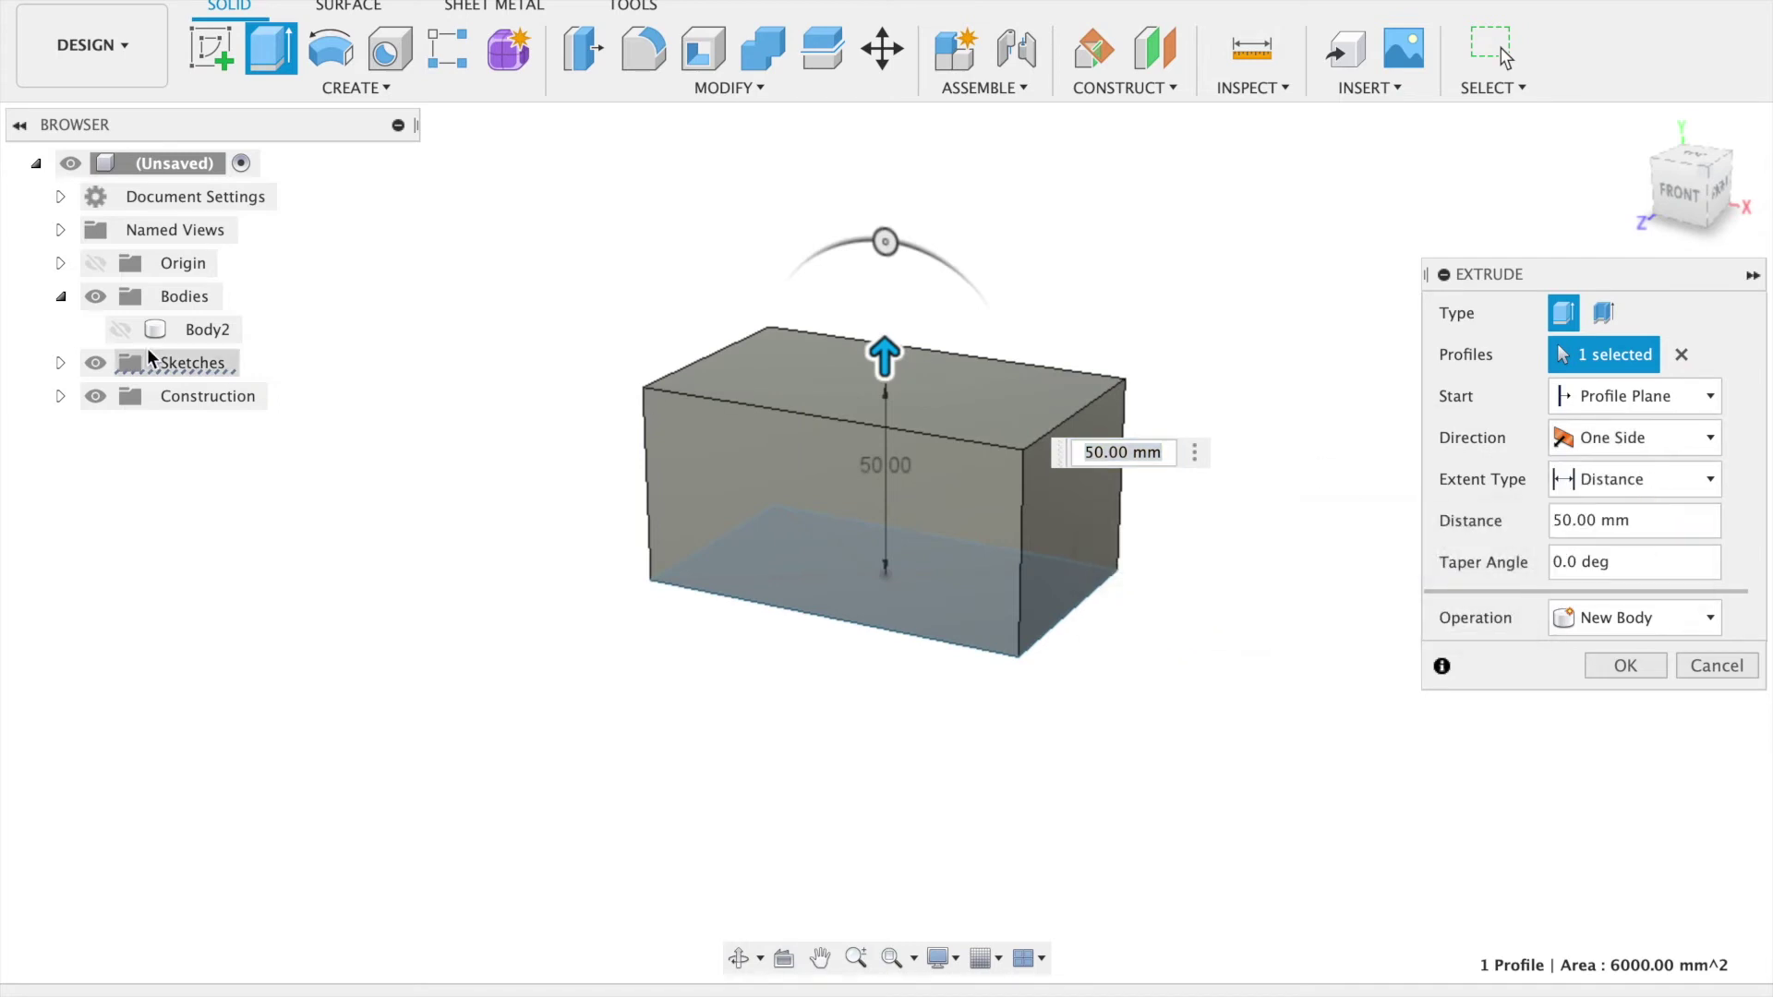
click(120, 330)
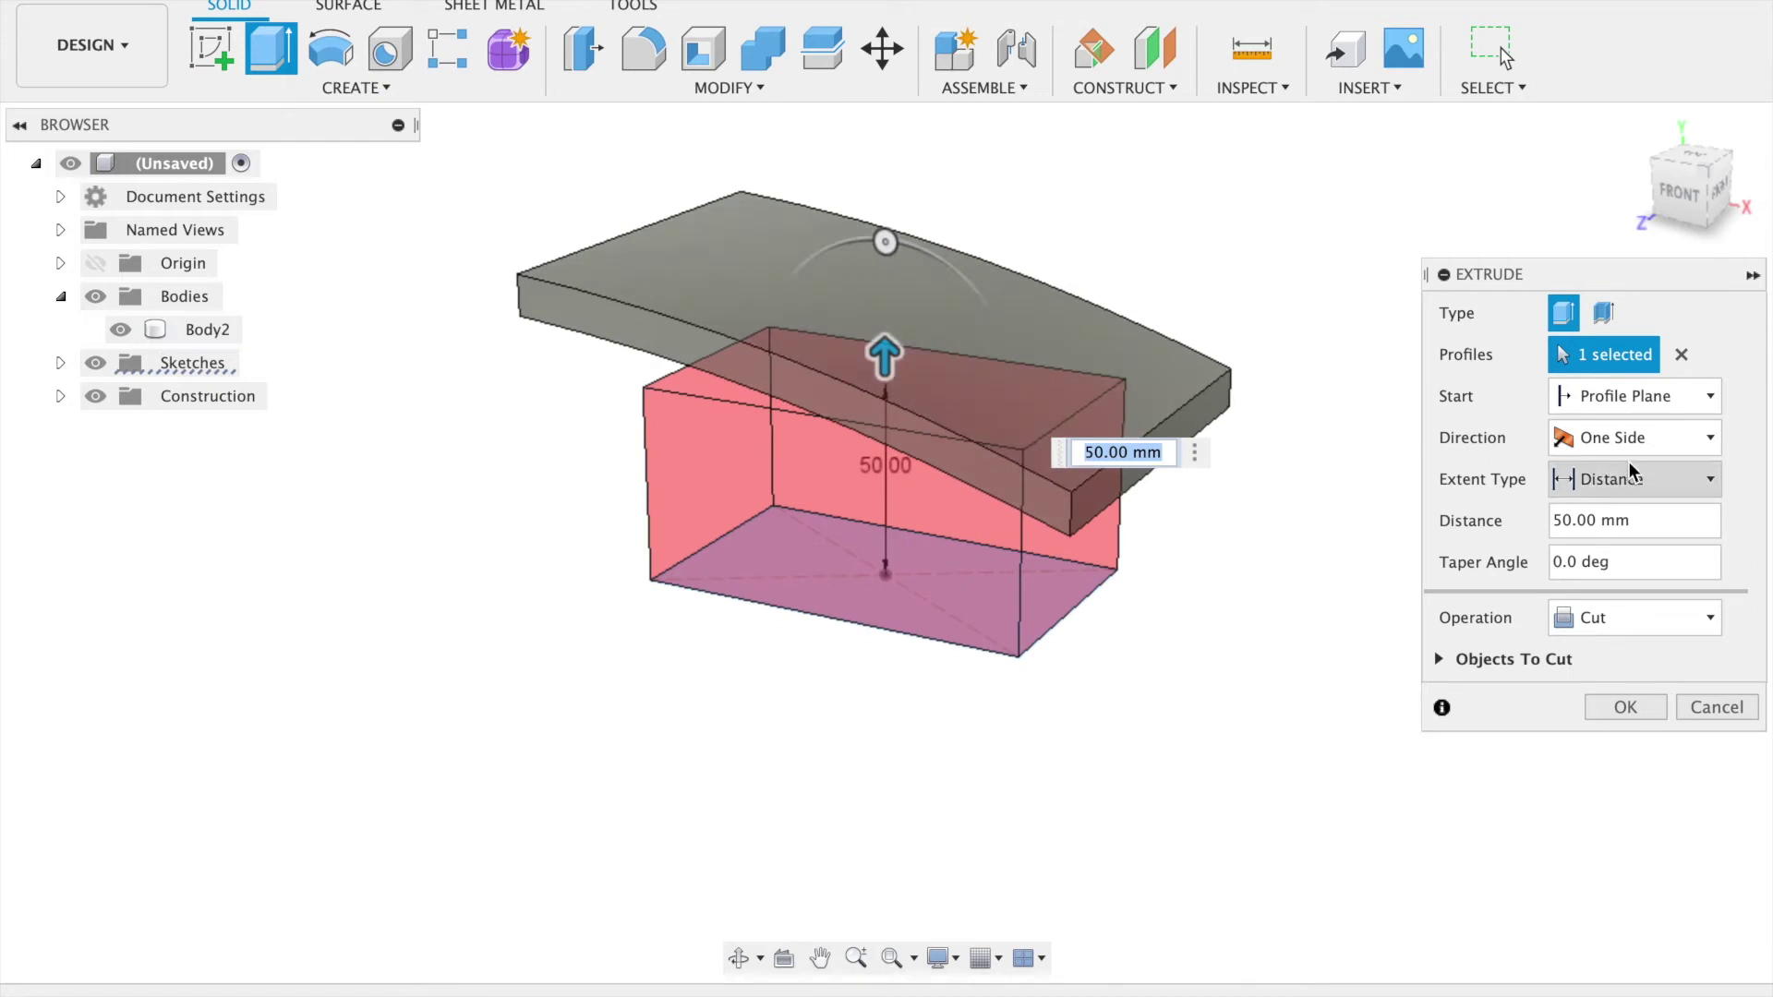
click(1672, 487)
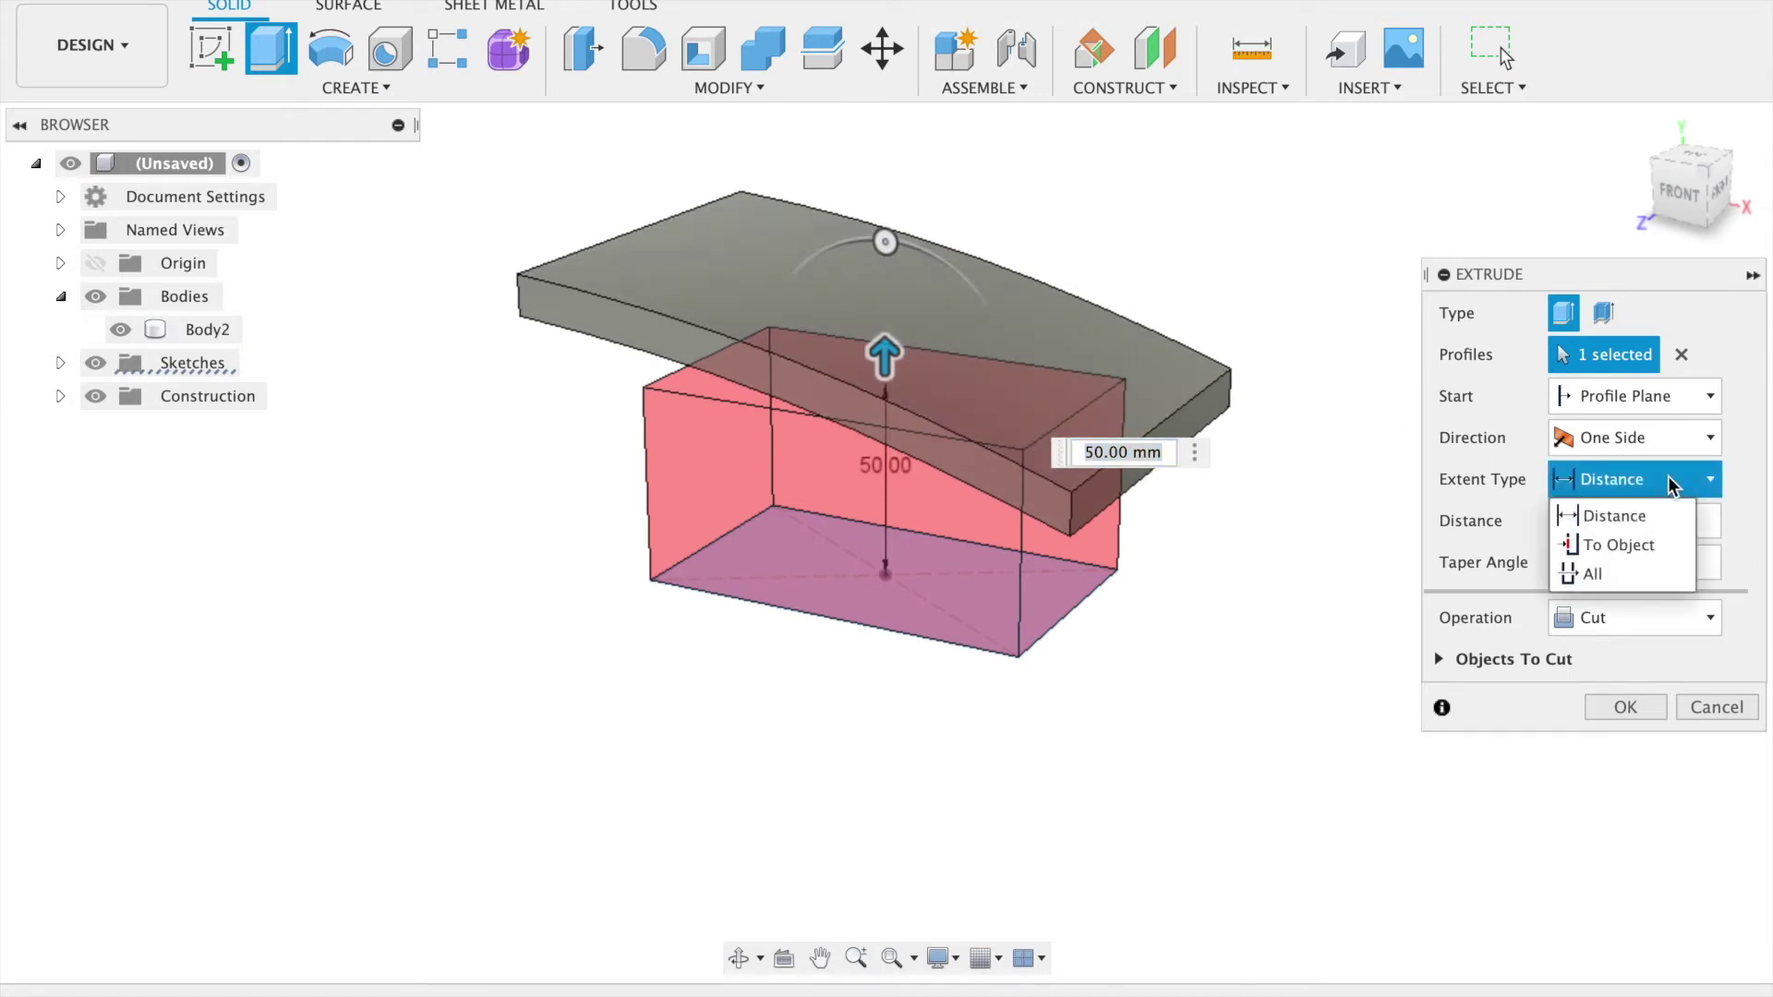
click(1617, 572)
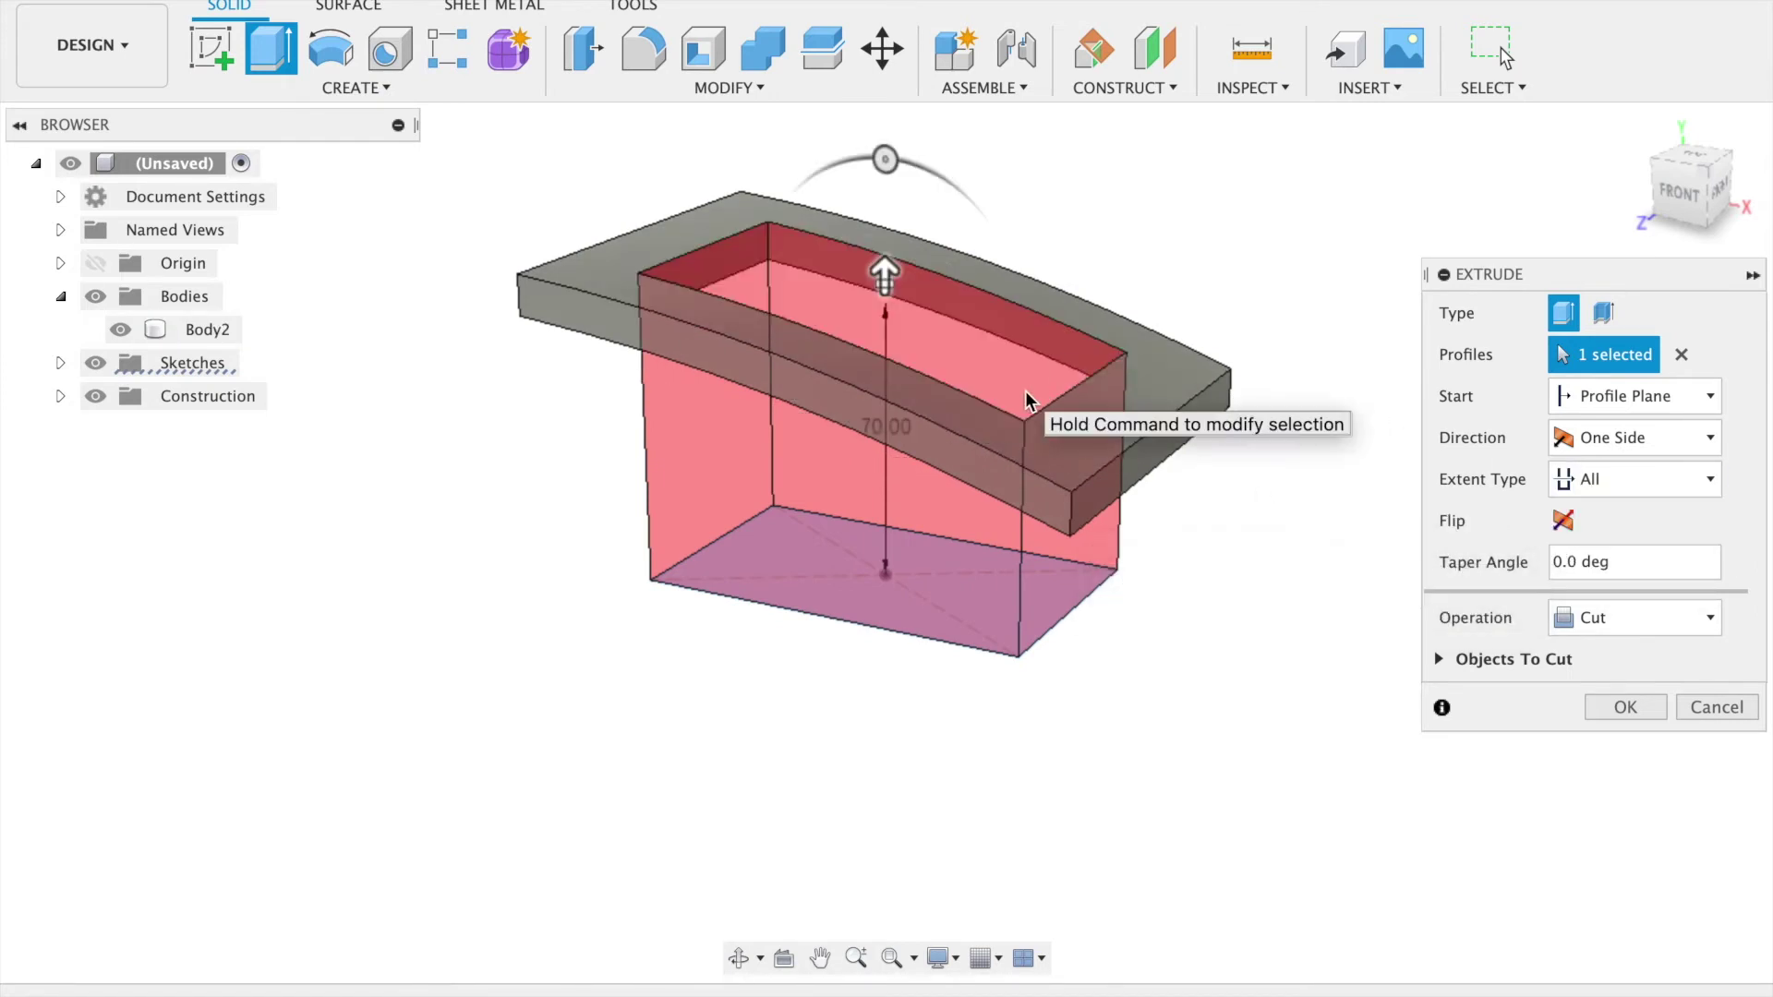
- Extend the extrusion To Object Body2 with a Join, checked in Front view
click(1660, 498)
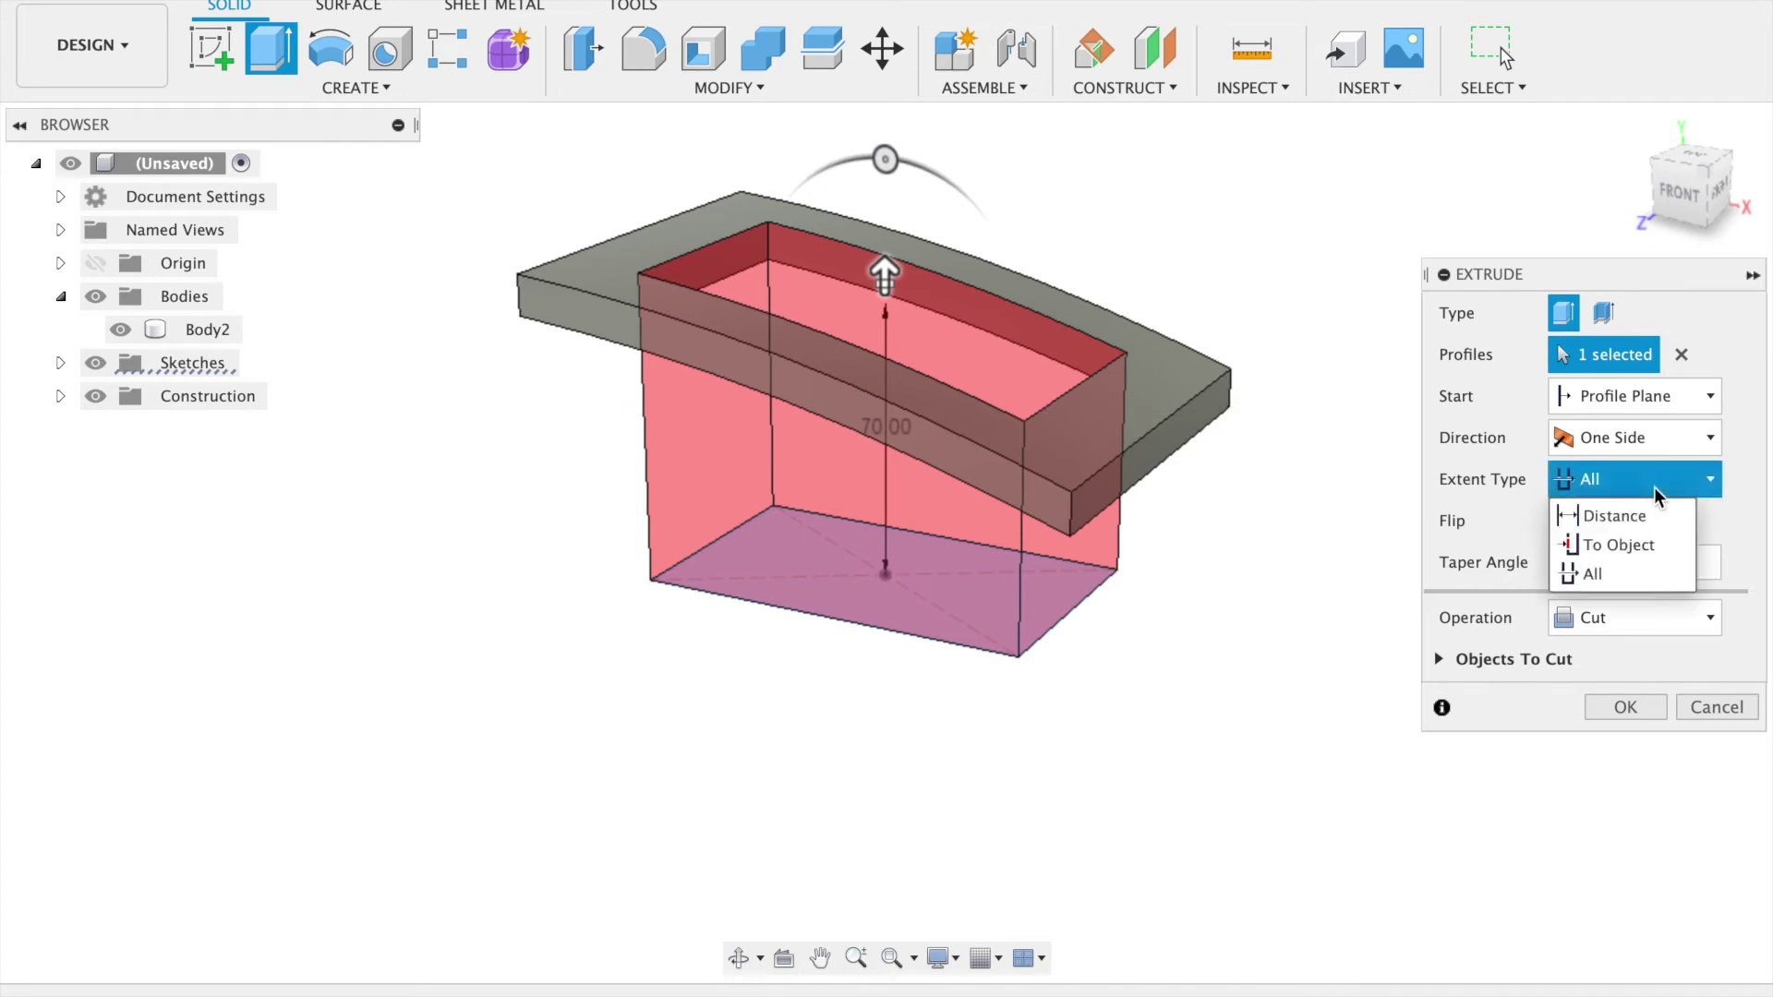
click(1641, 547)
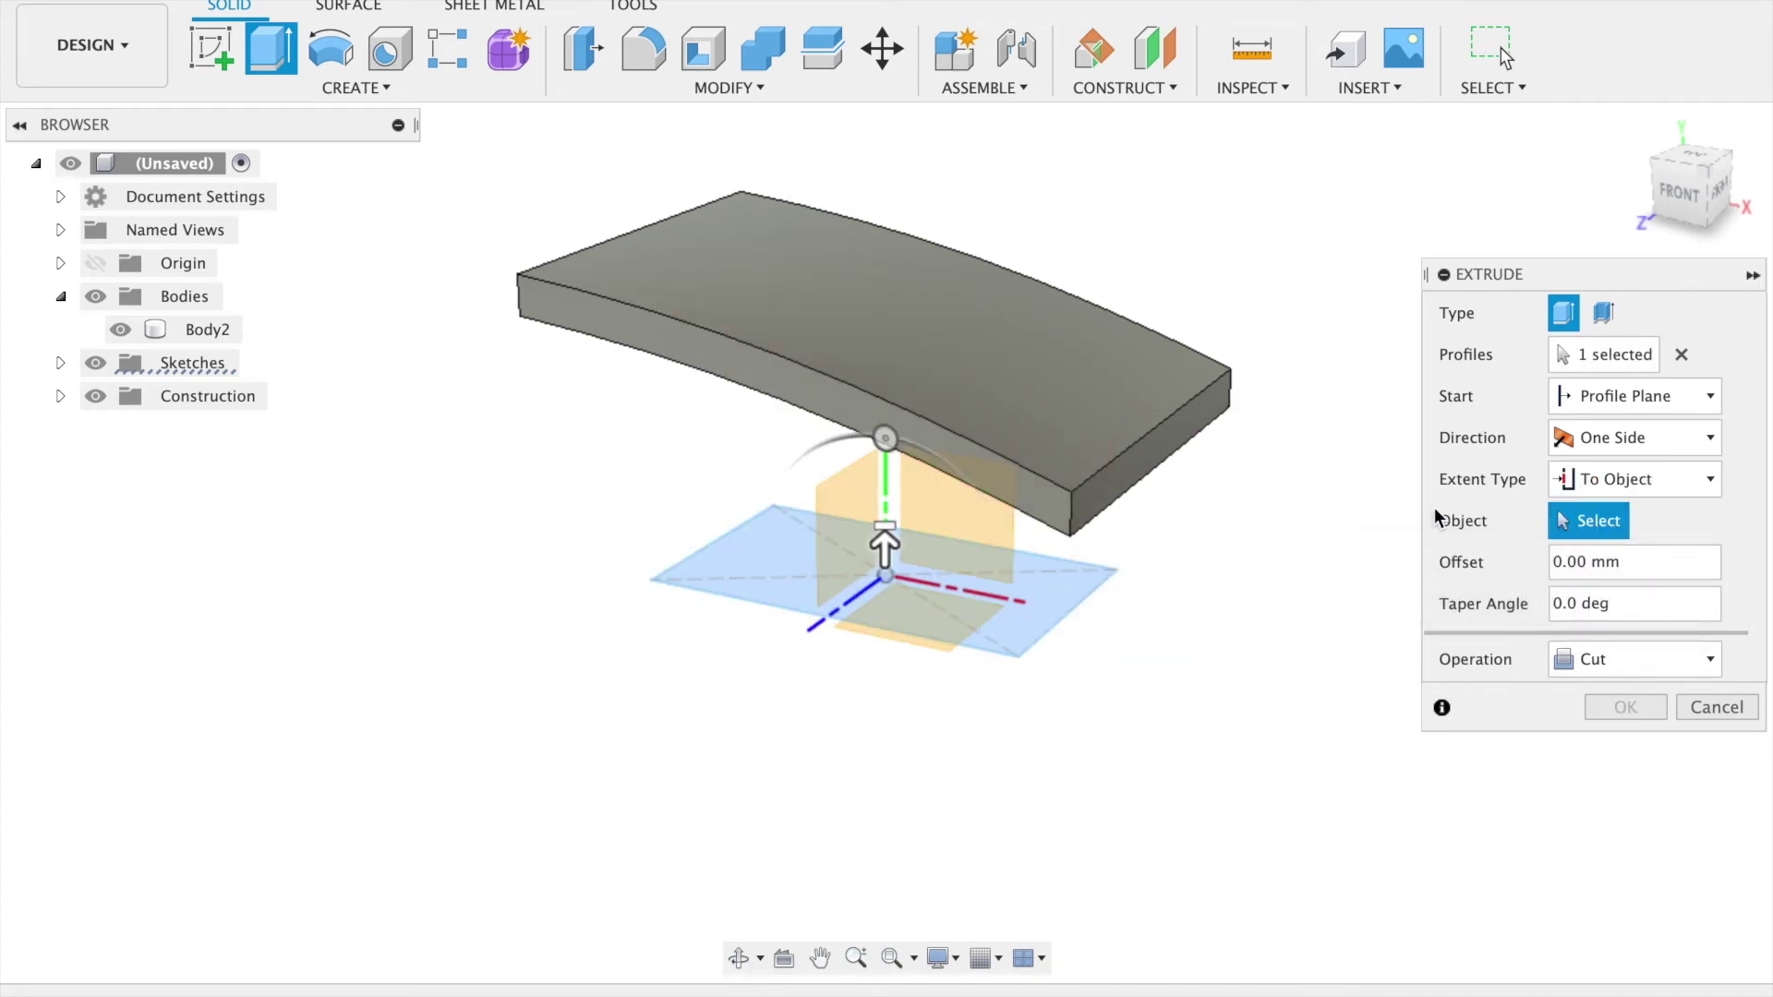
click(214, 331)
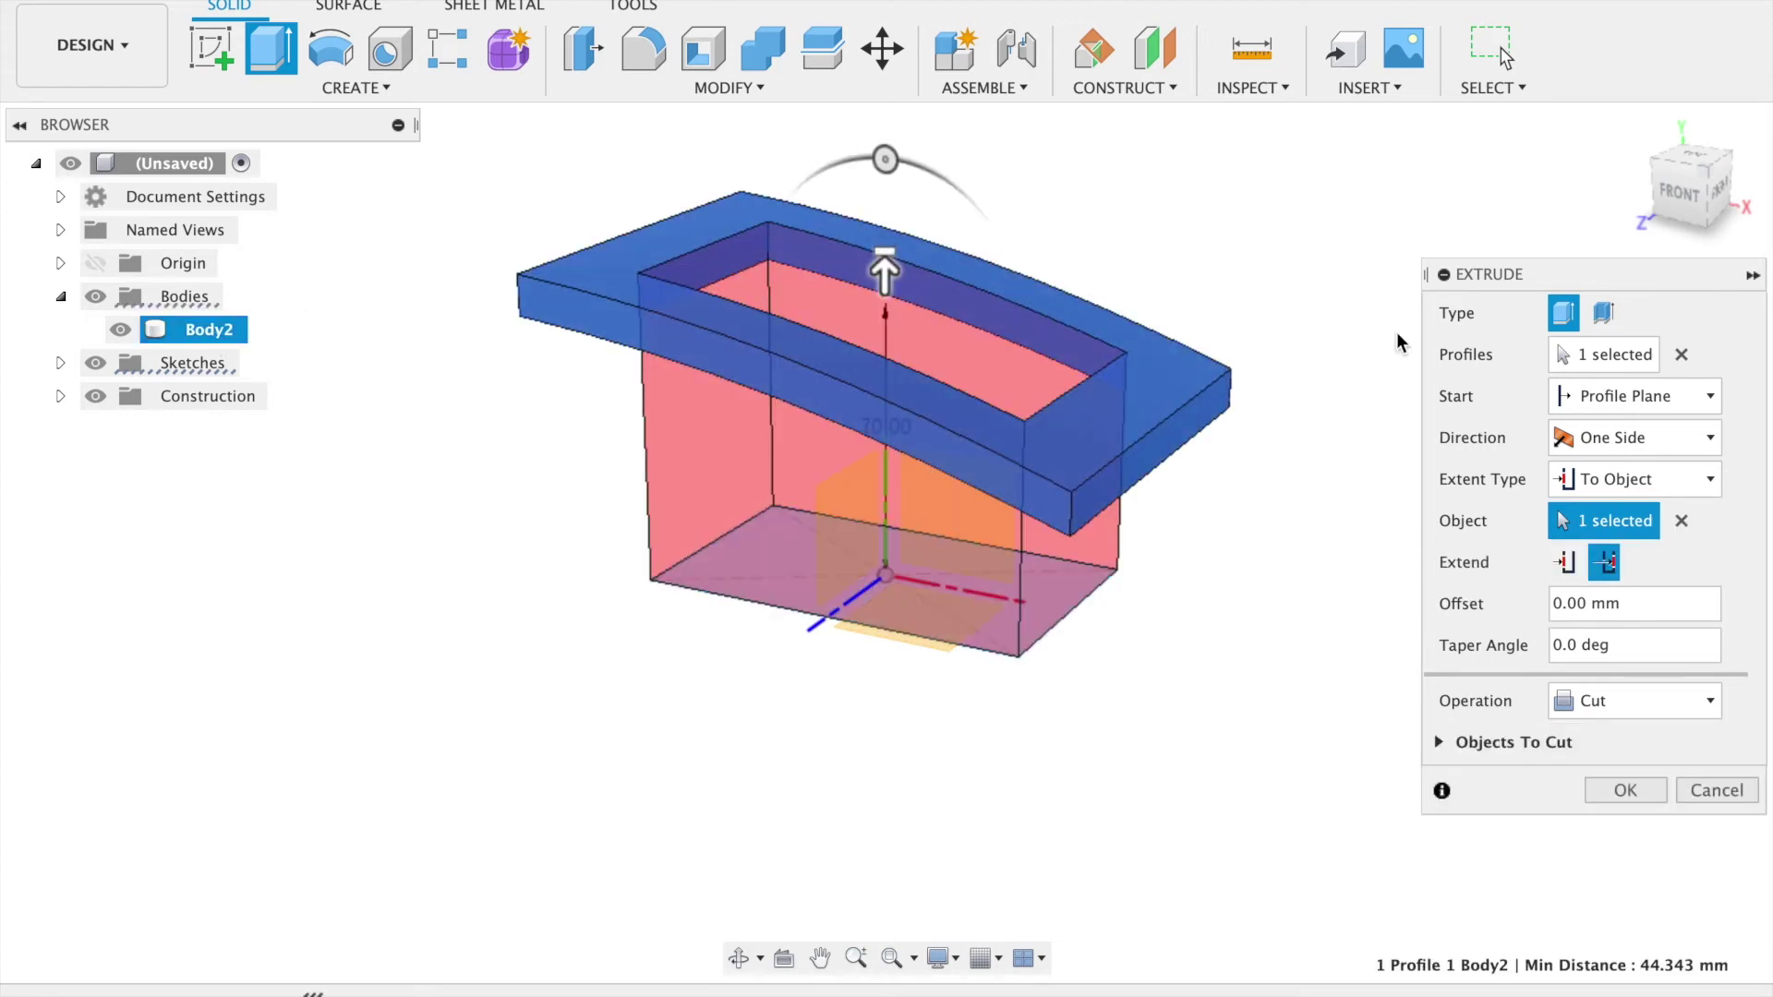
click(1678, 196)
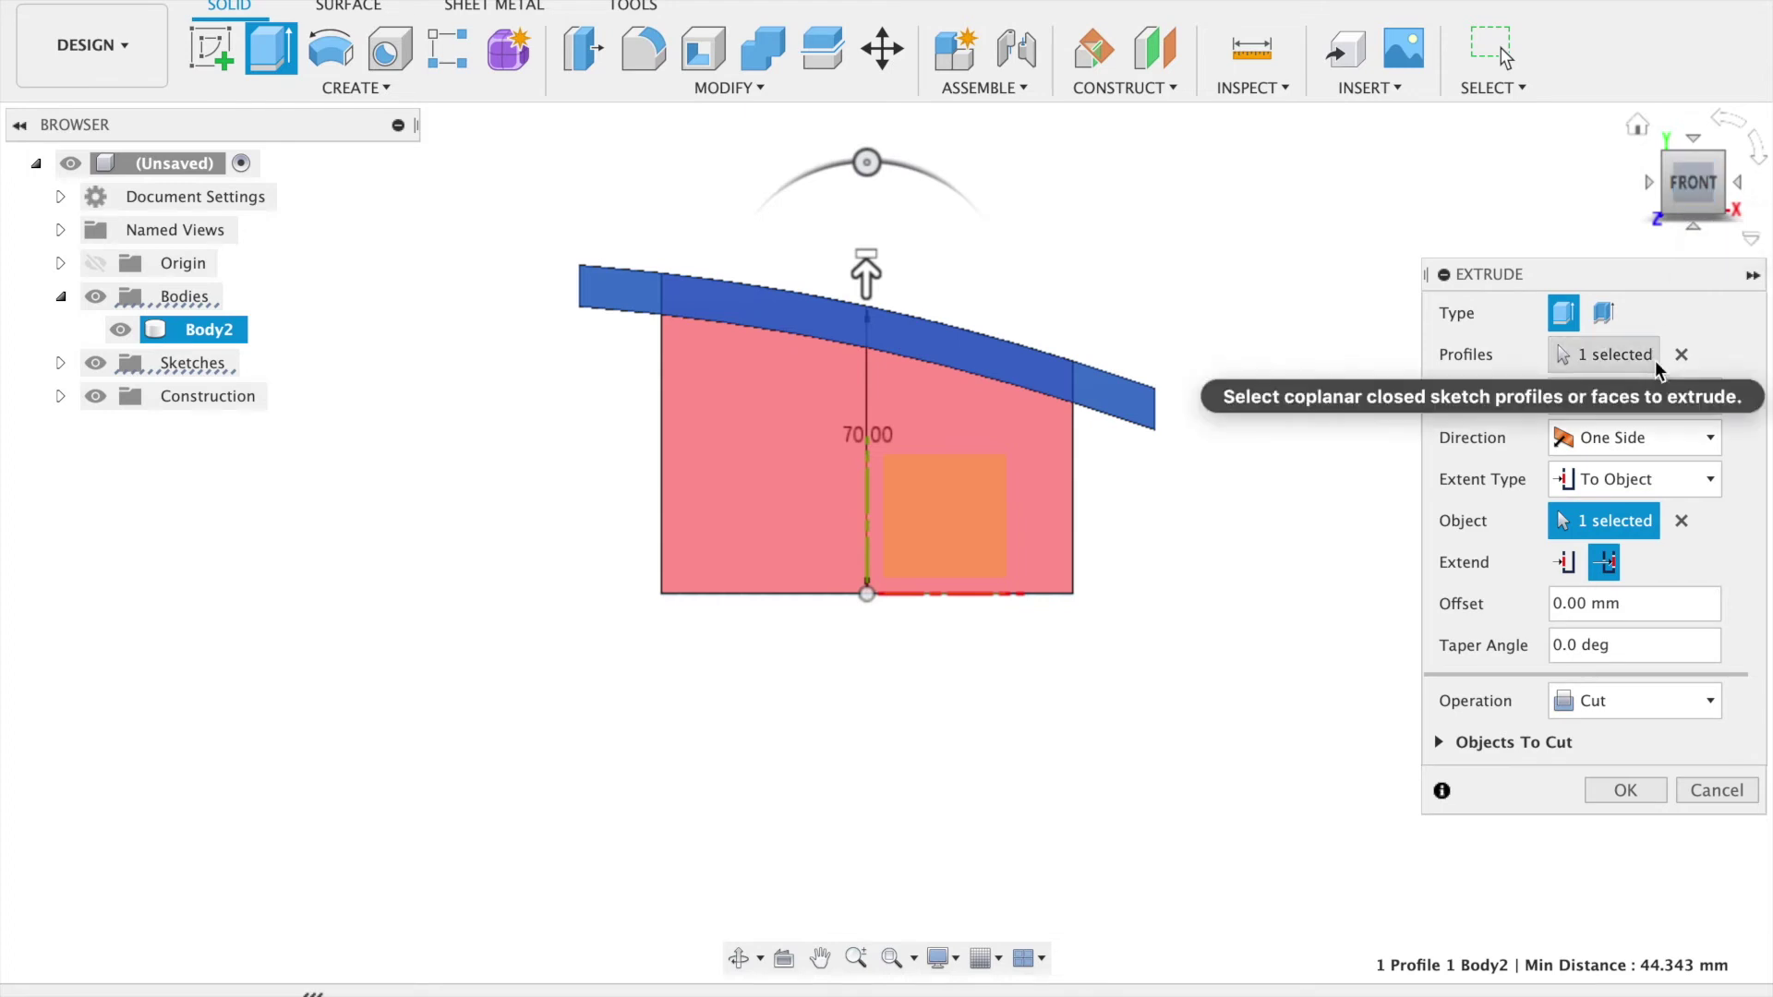
click(1567, 562)
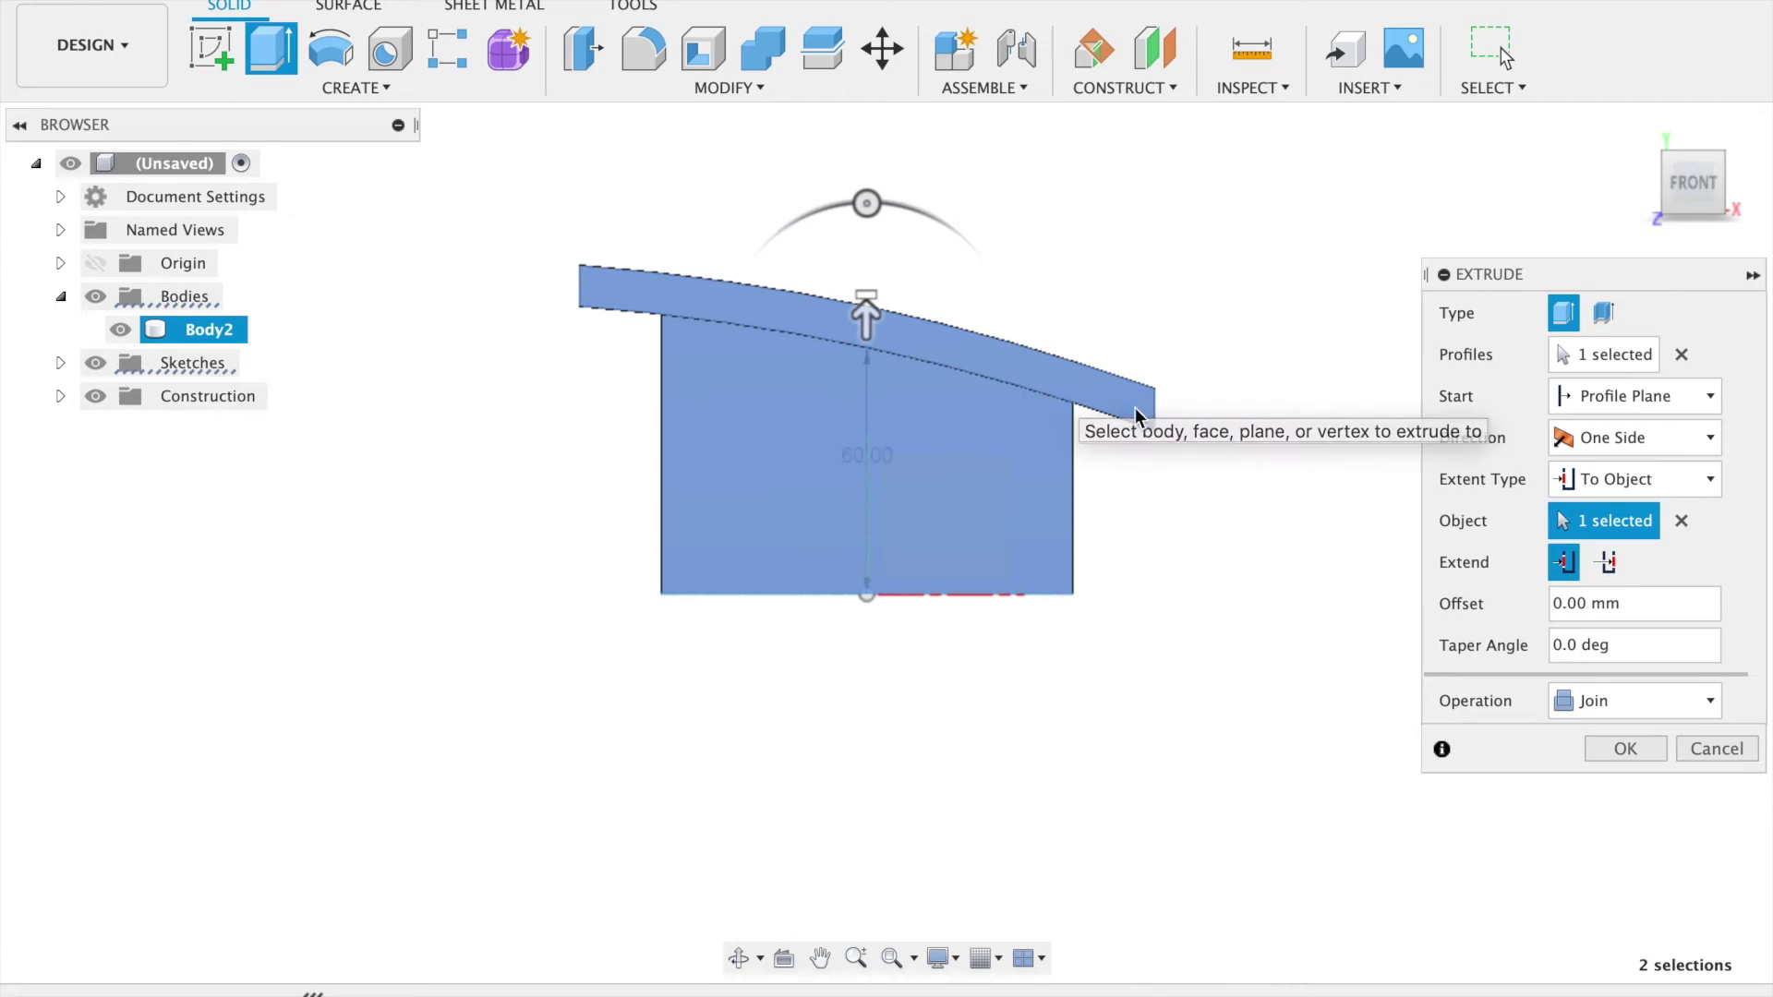
click(1611, 482)
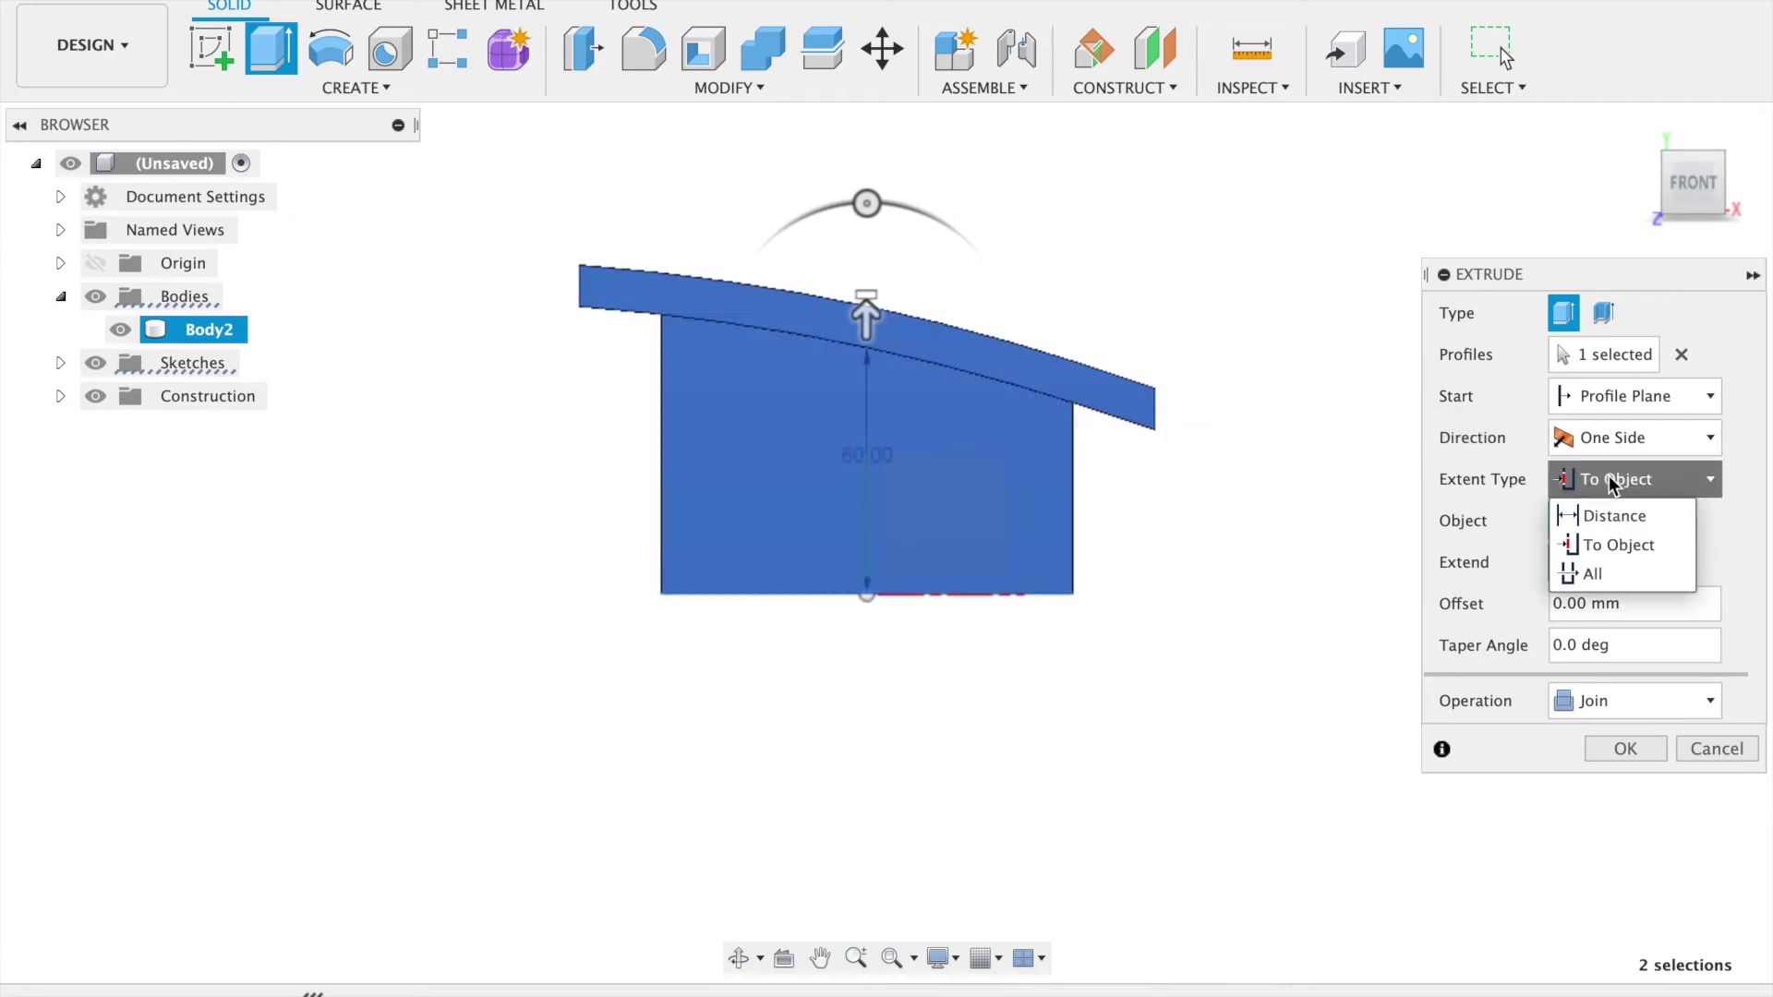
- Return to a Distance extent, hide Body2, and orbit to see the box in 3D
click(1632, 517)
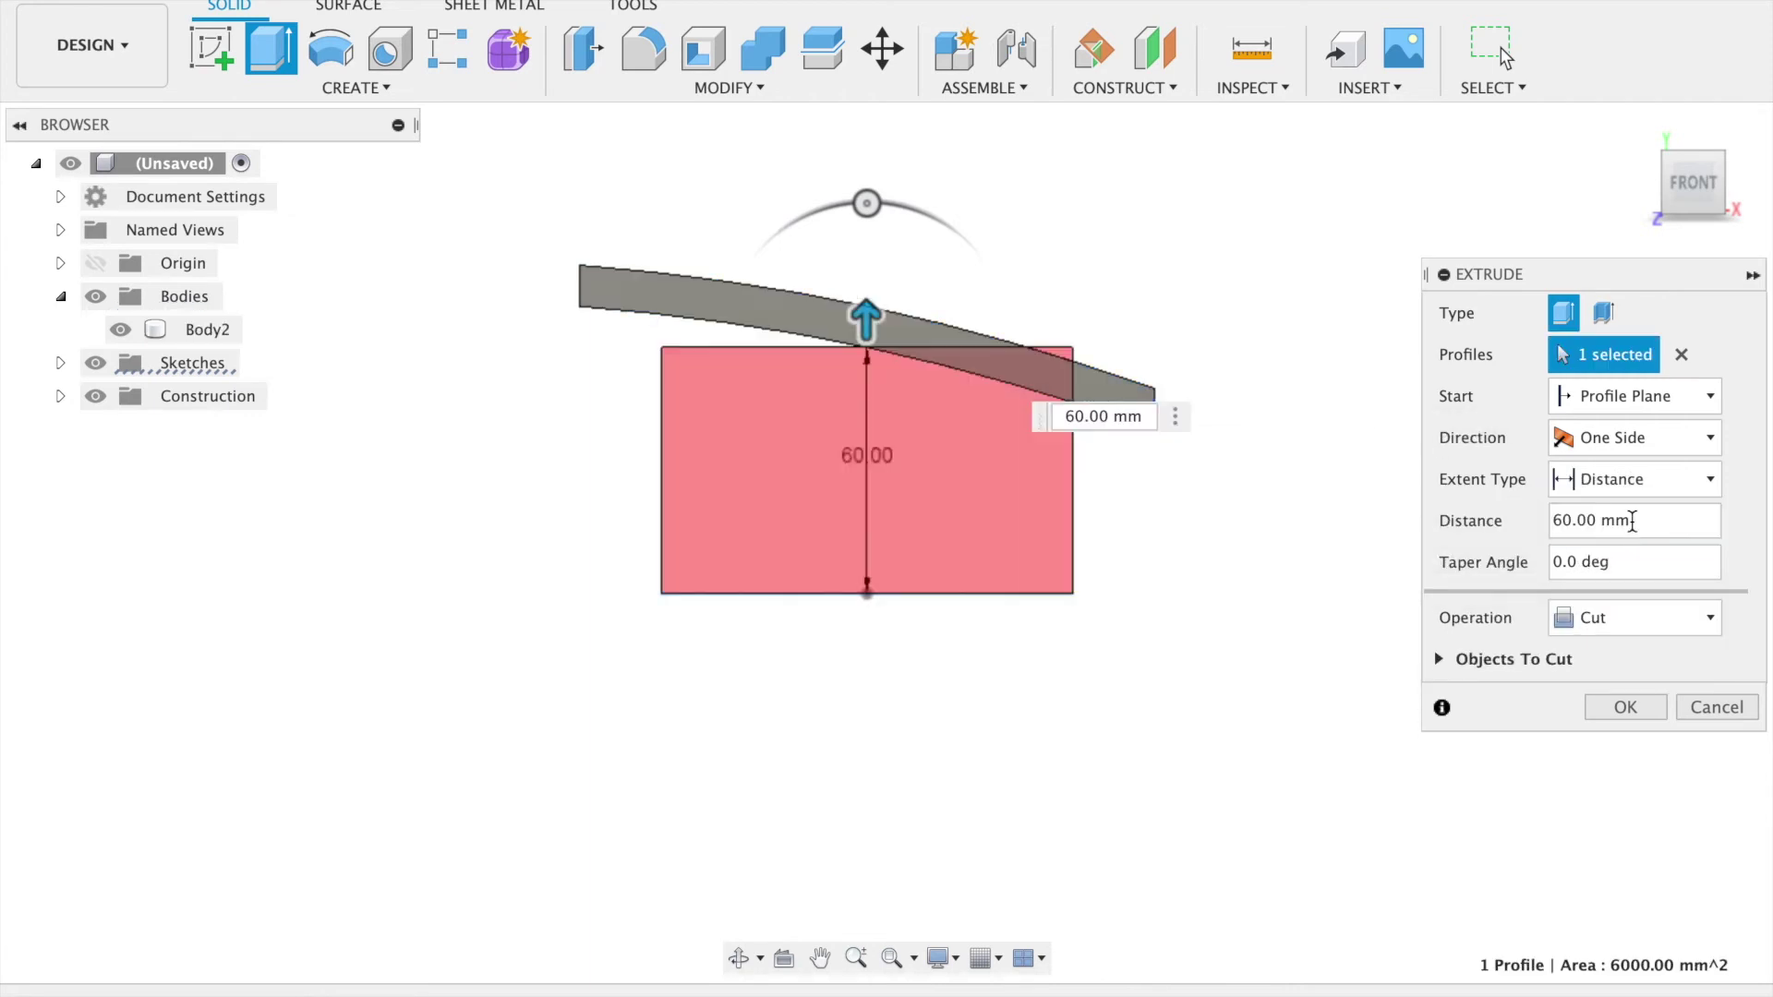
click(118, 332)
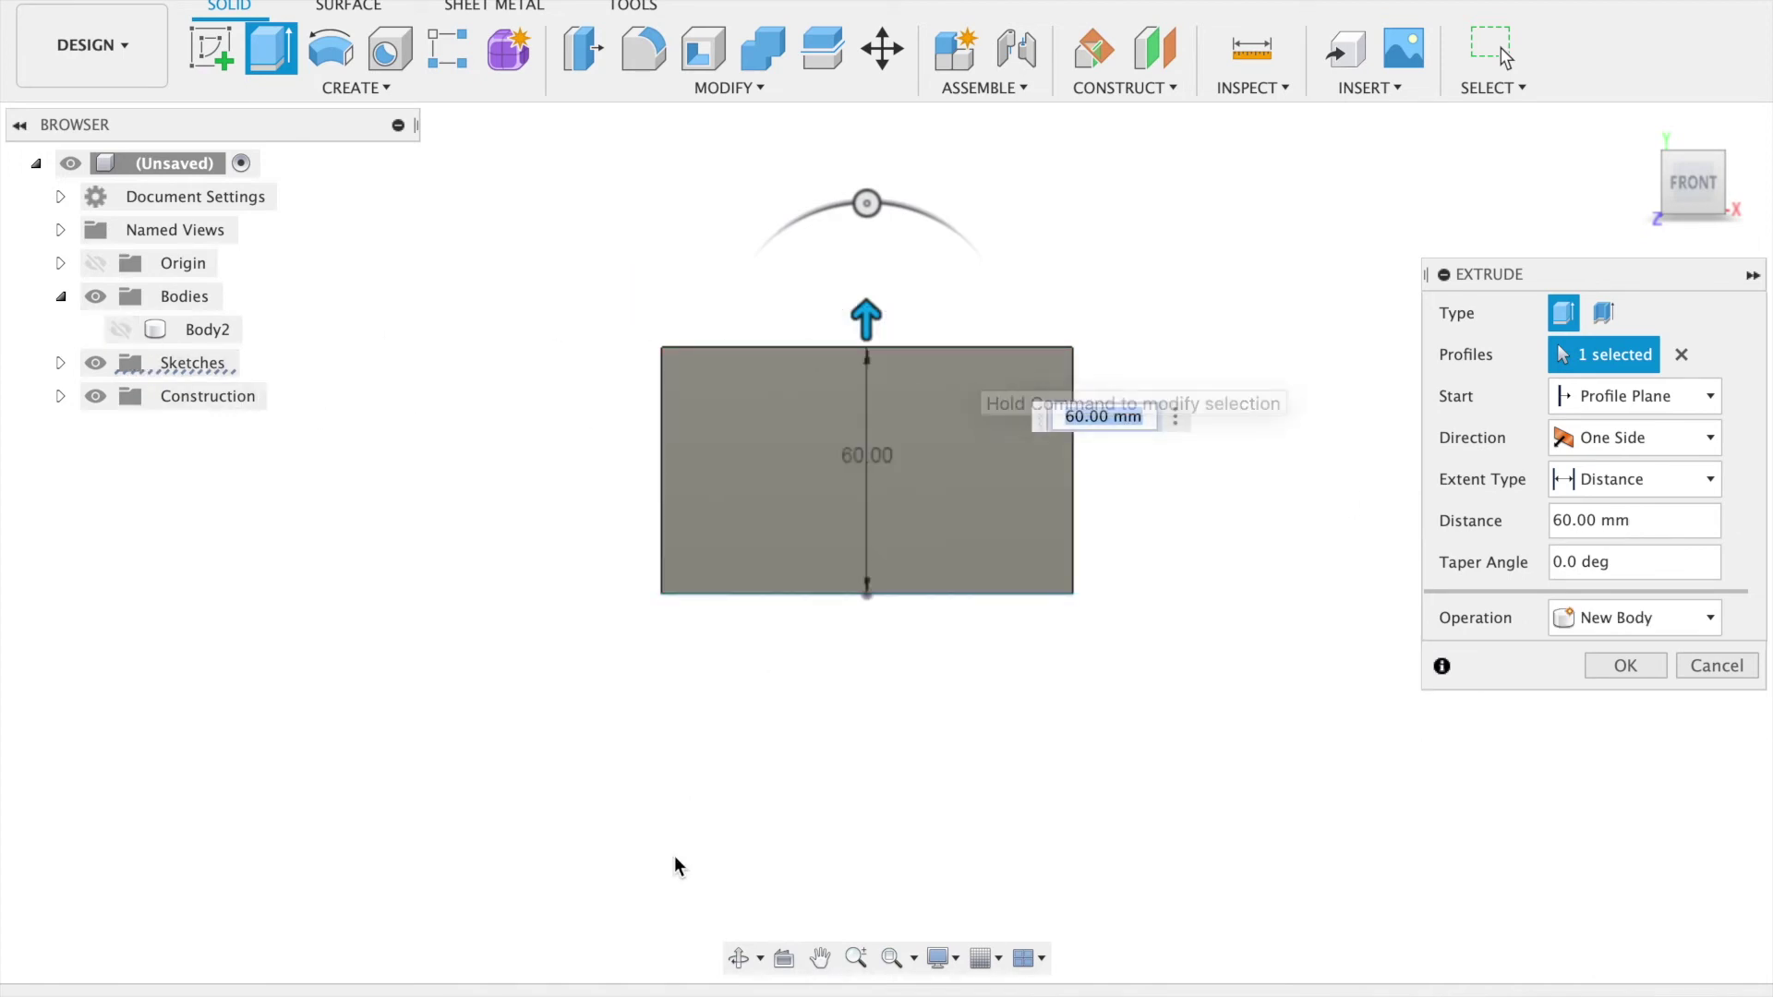
click(739, 961)
drag(942, 641, 878, 689)
key(Escape)
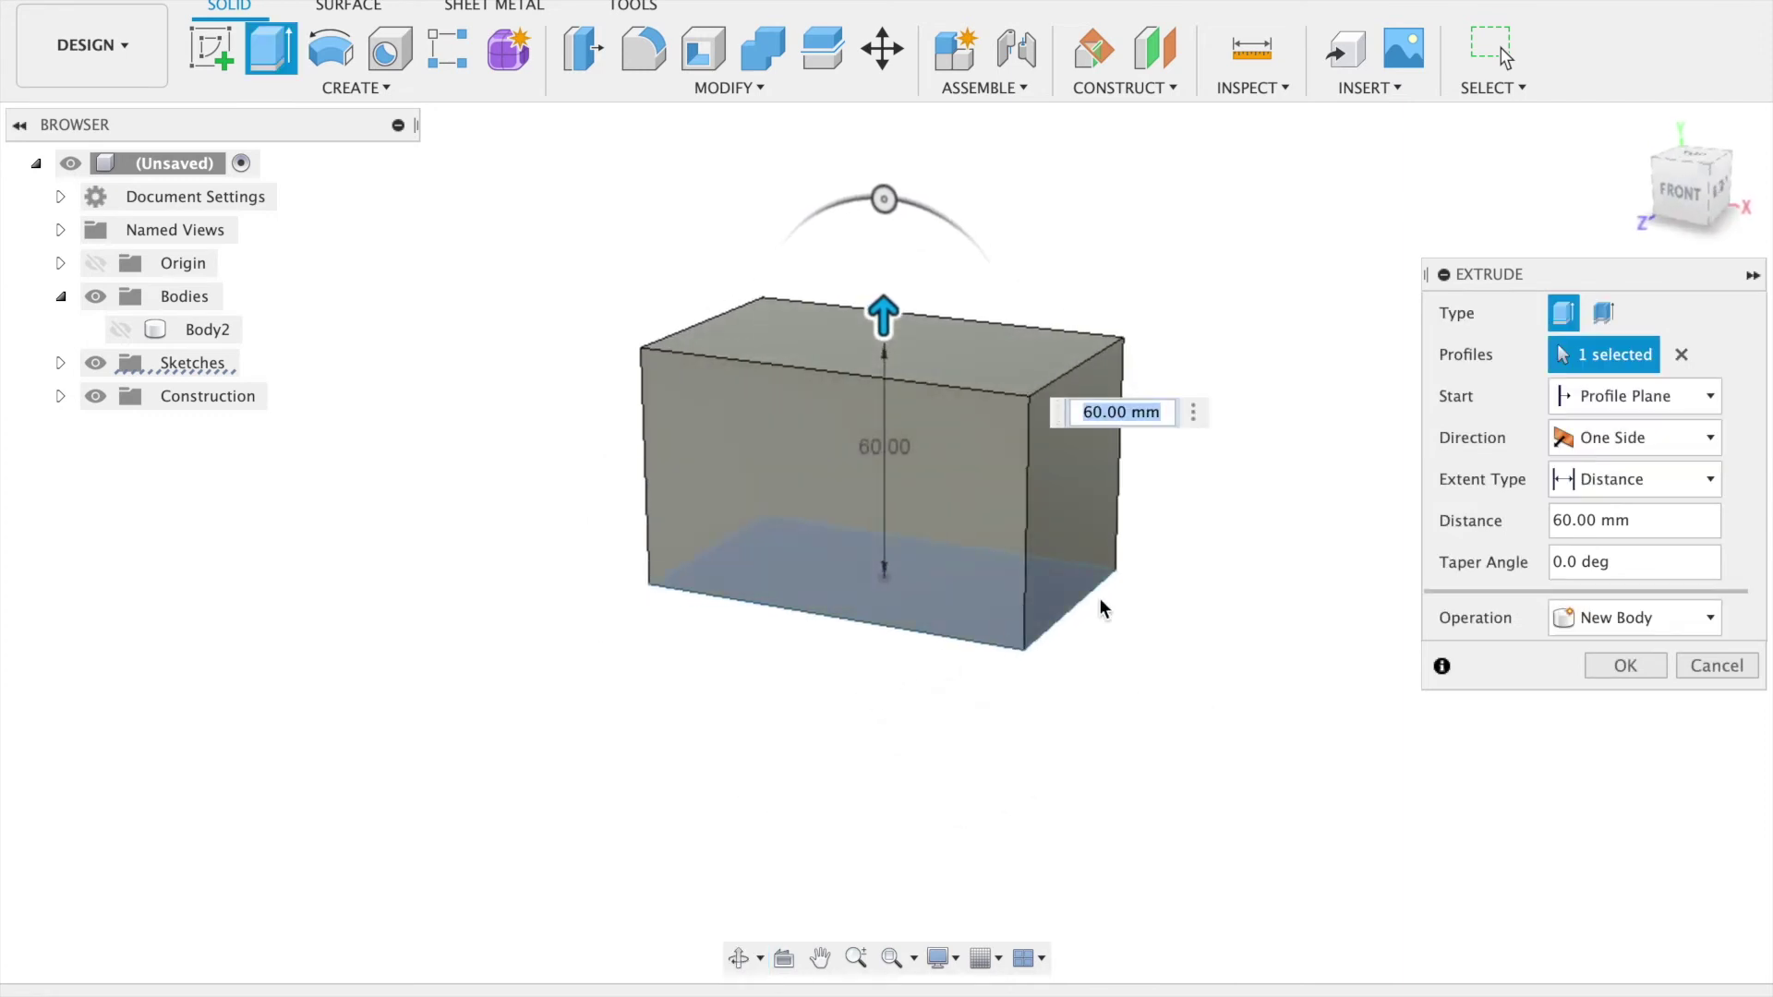
- Set the extrusion distance to 100 mm with a New Body operation
click(1635, 520)
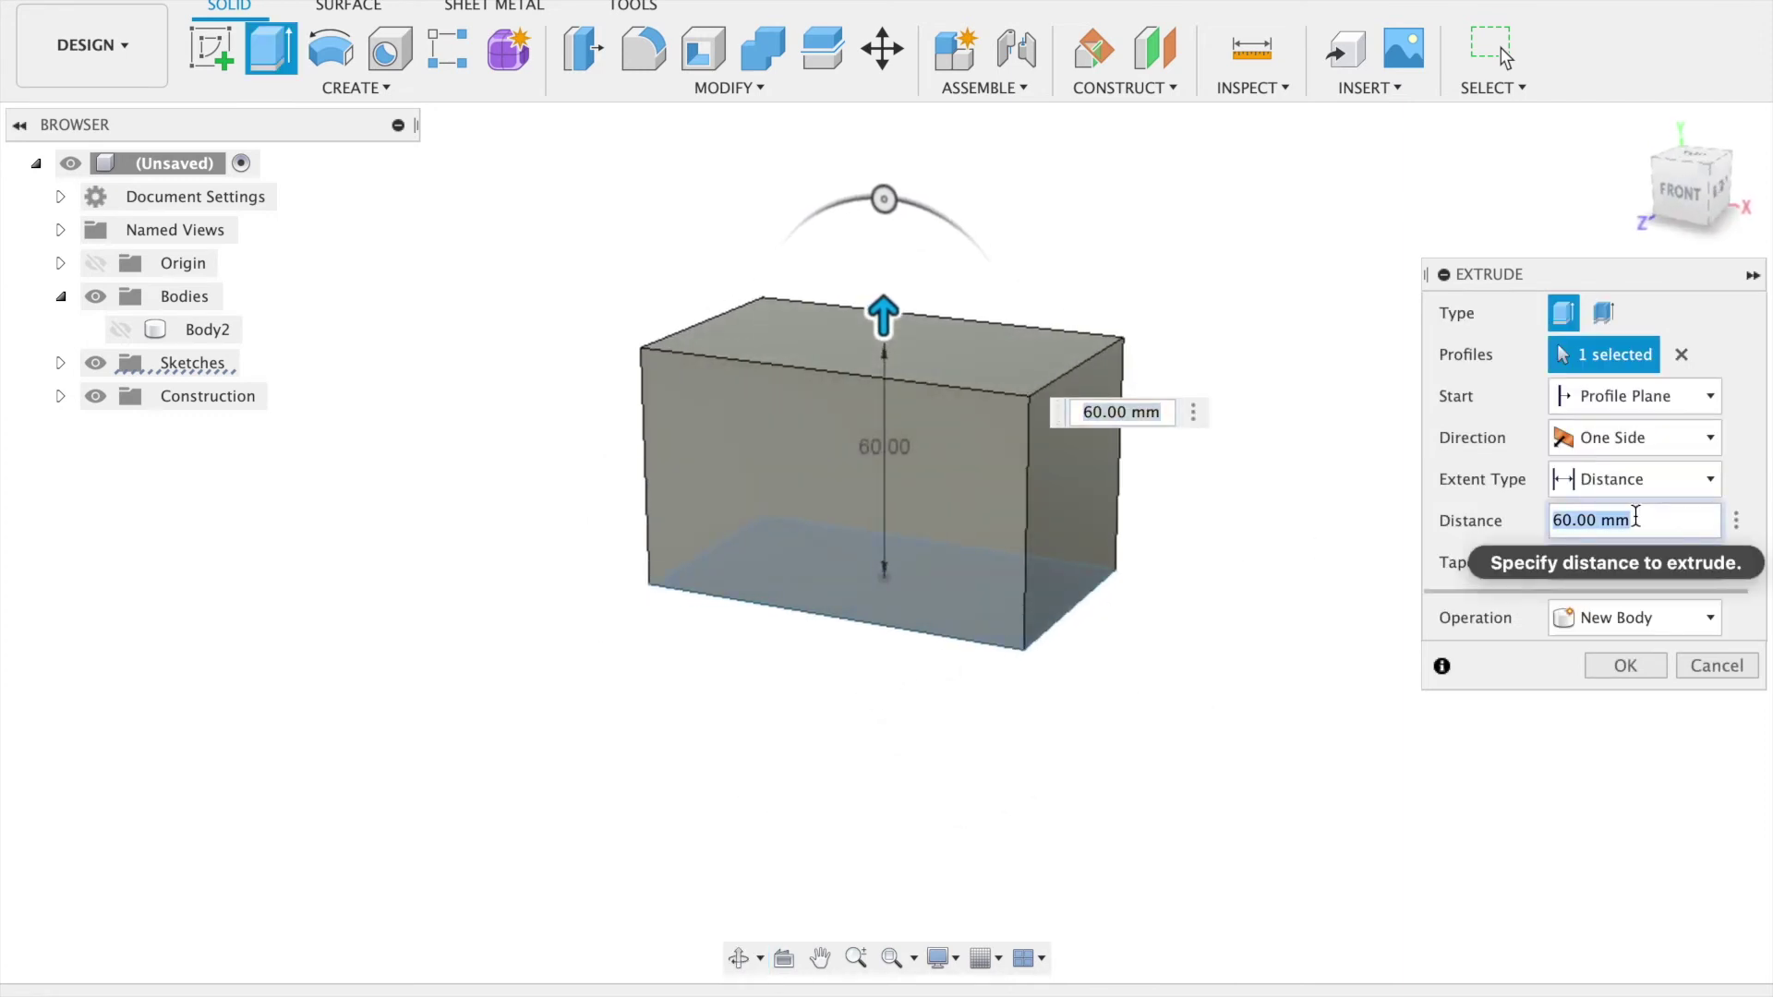
text(100)
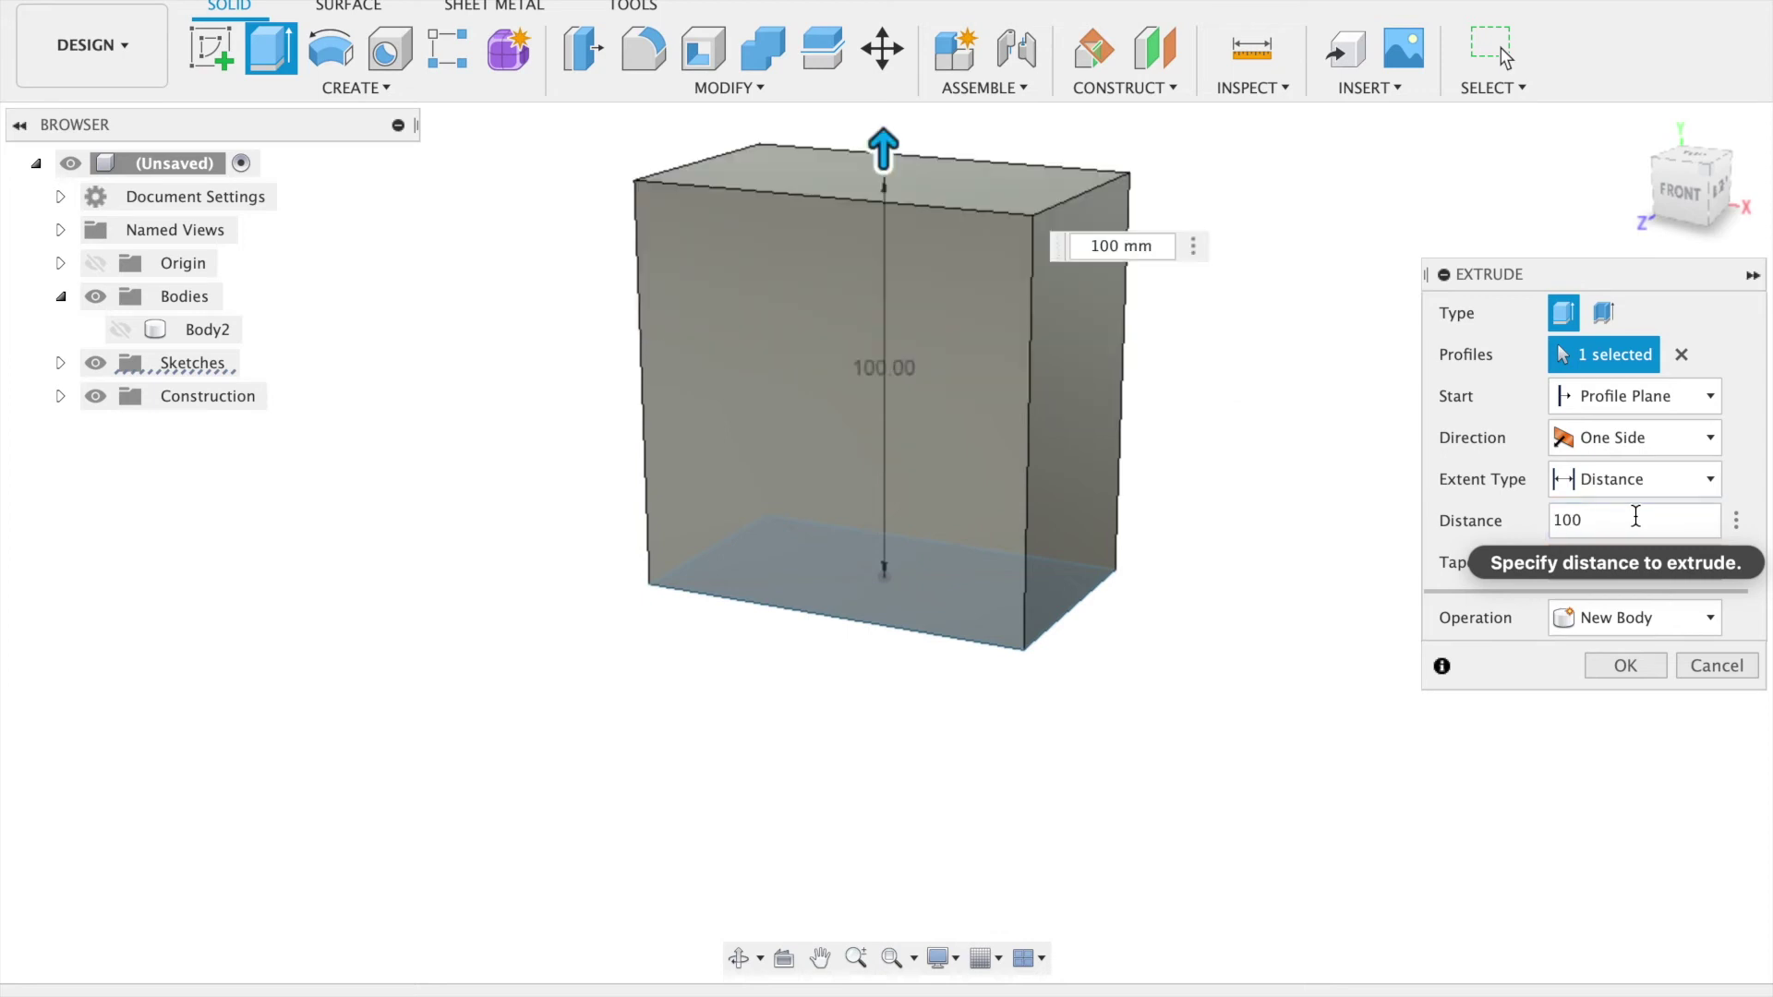
click(1643, 628)
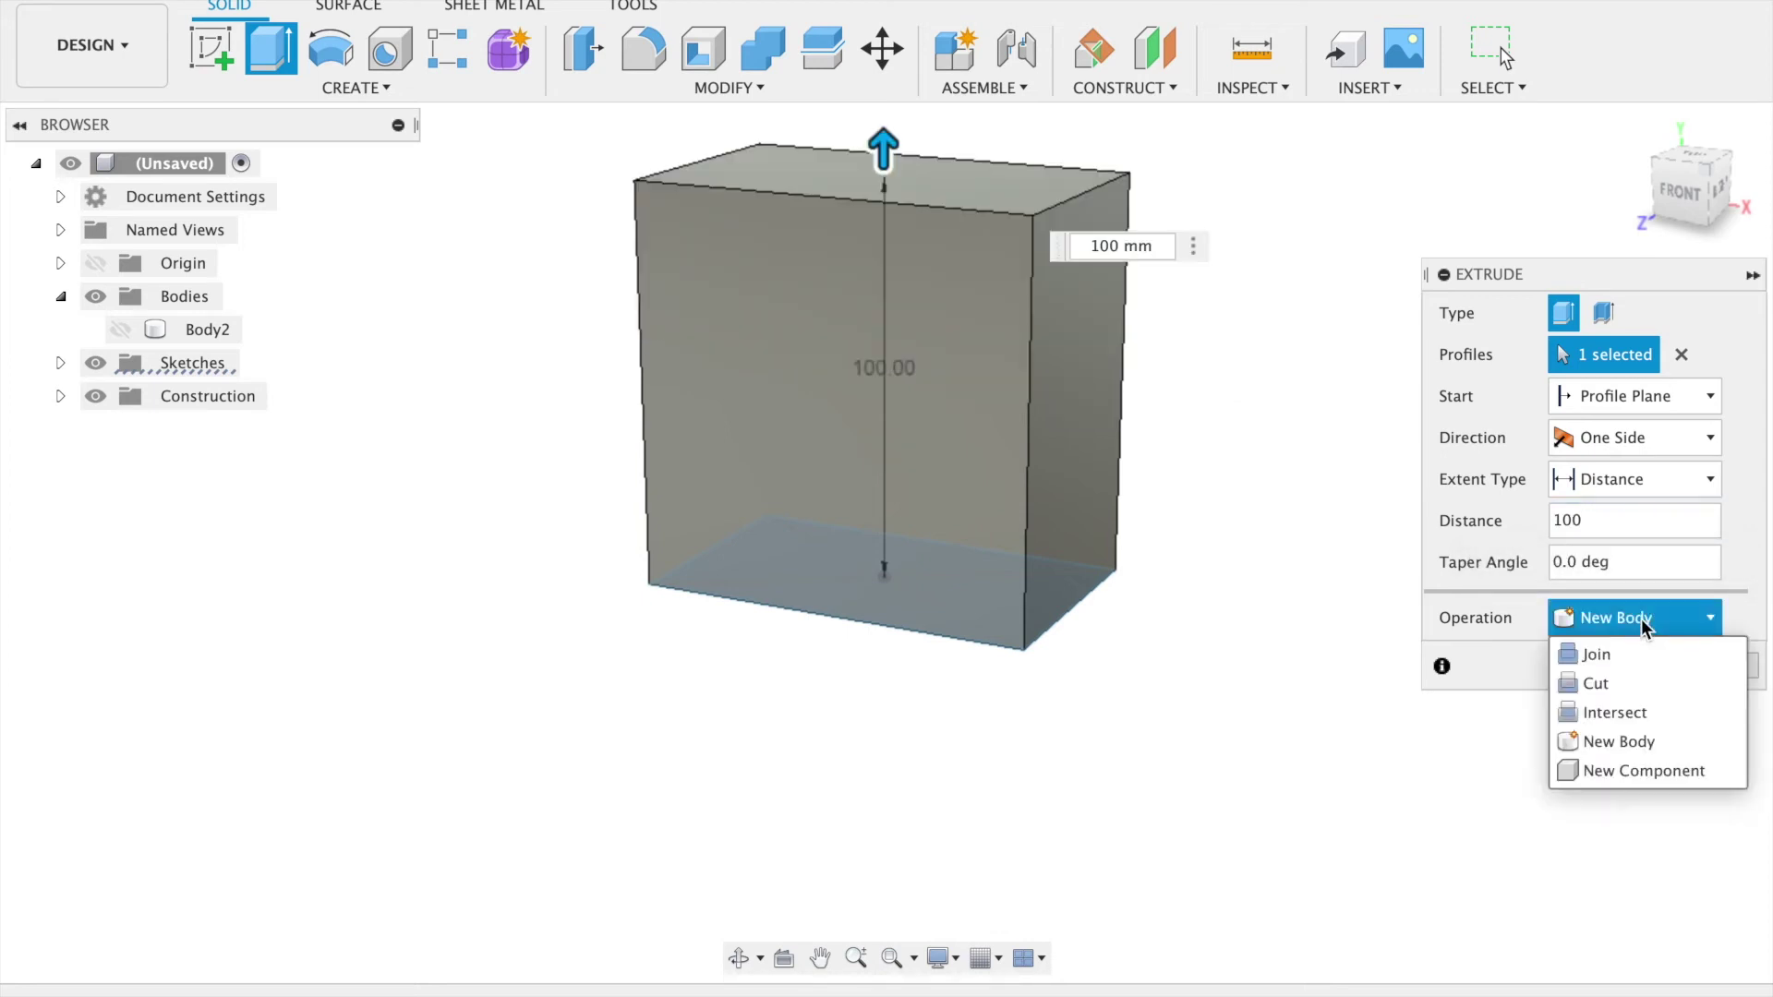
click(1613, 744)
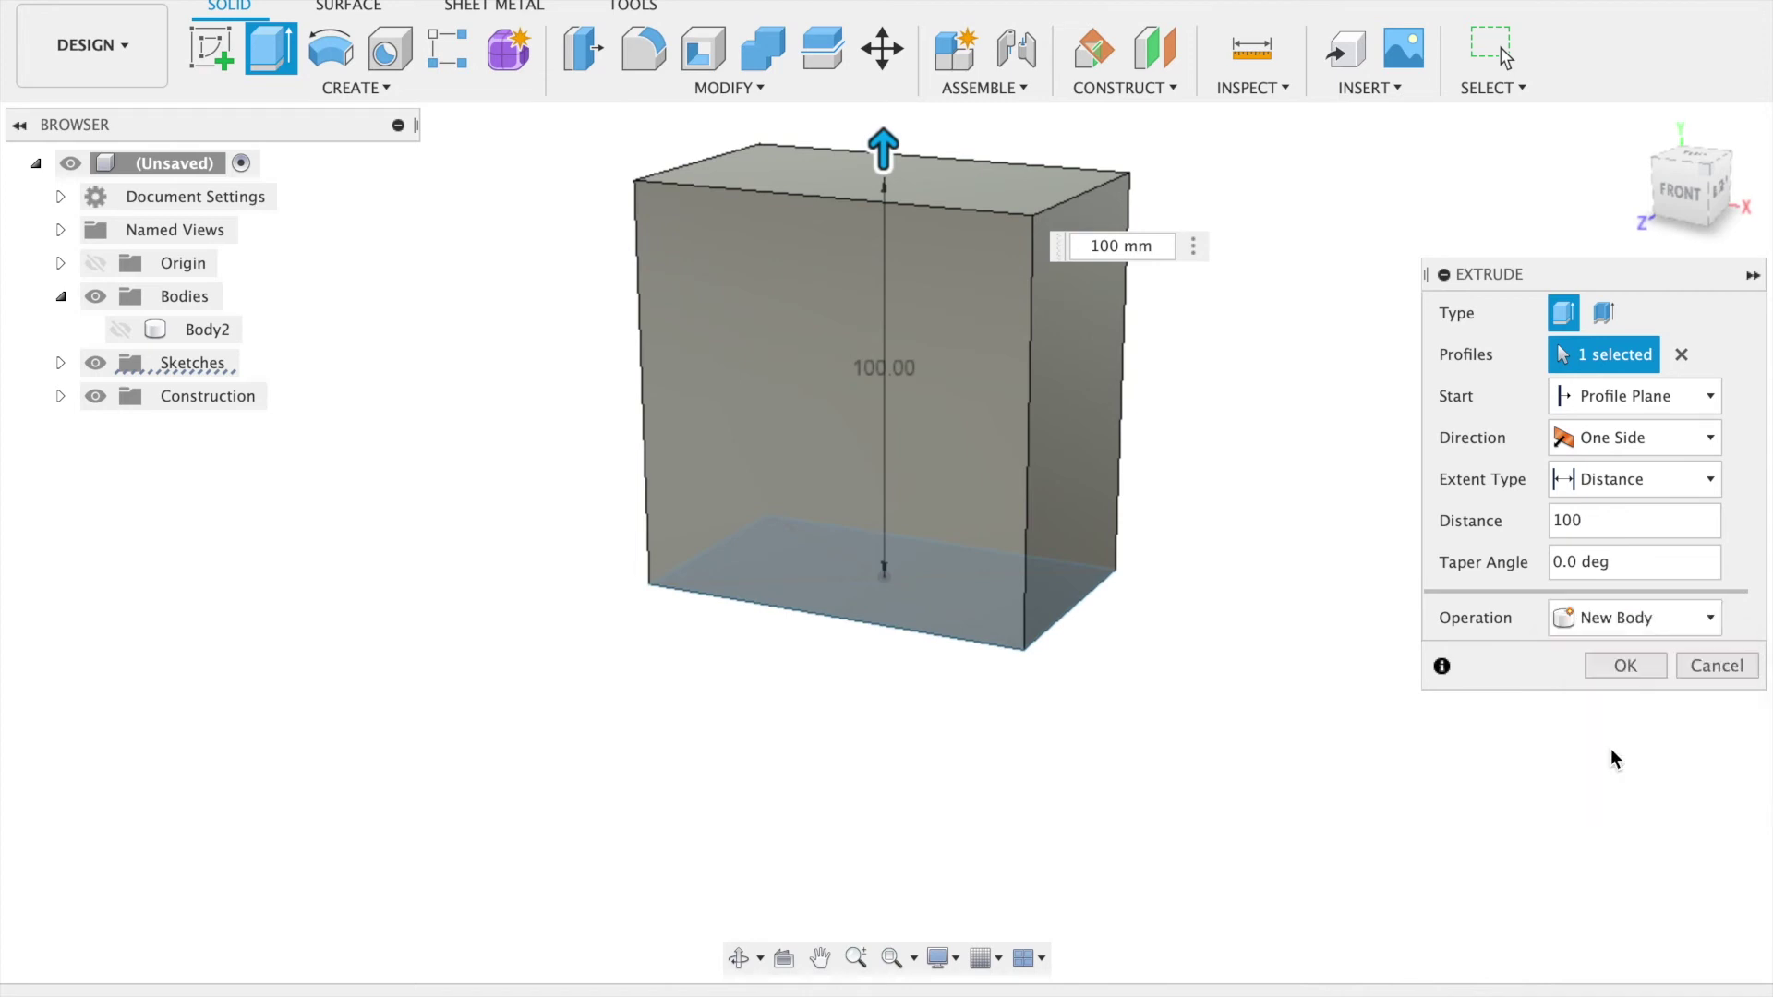
- Confirm the 100 mm box extrusion
click(1624, 666)
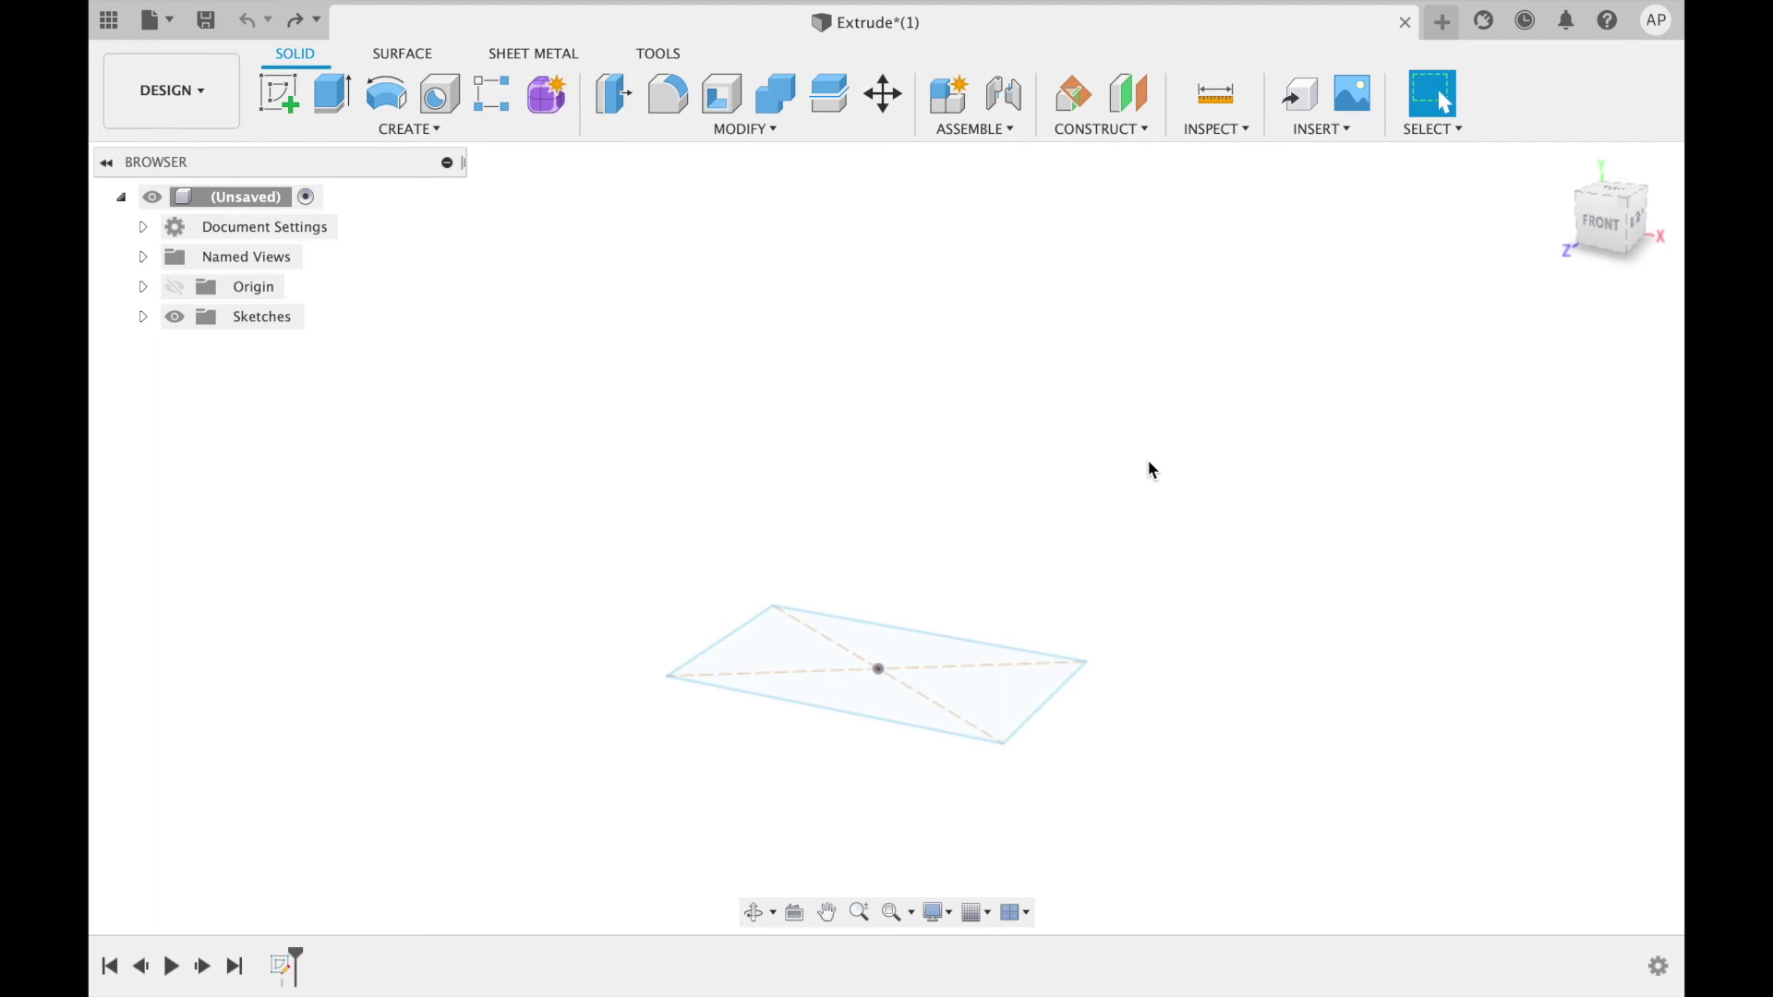
- Start an extrusion of the rectangle profile in the second design
key(e)
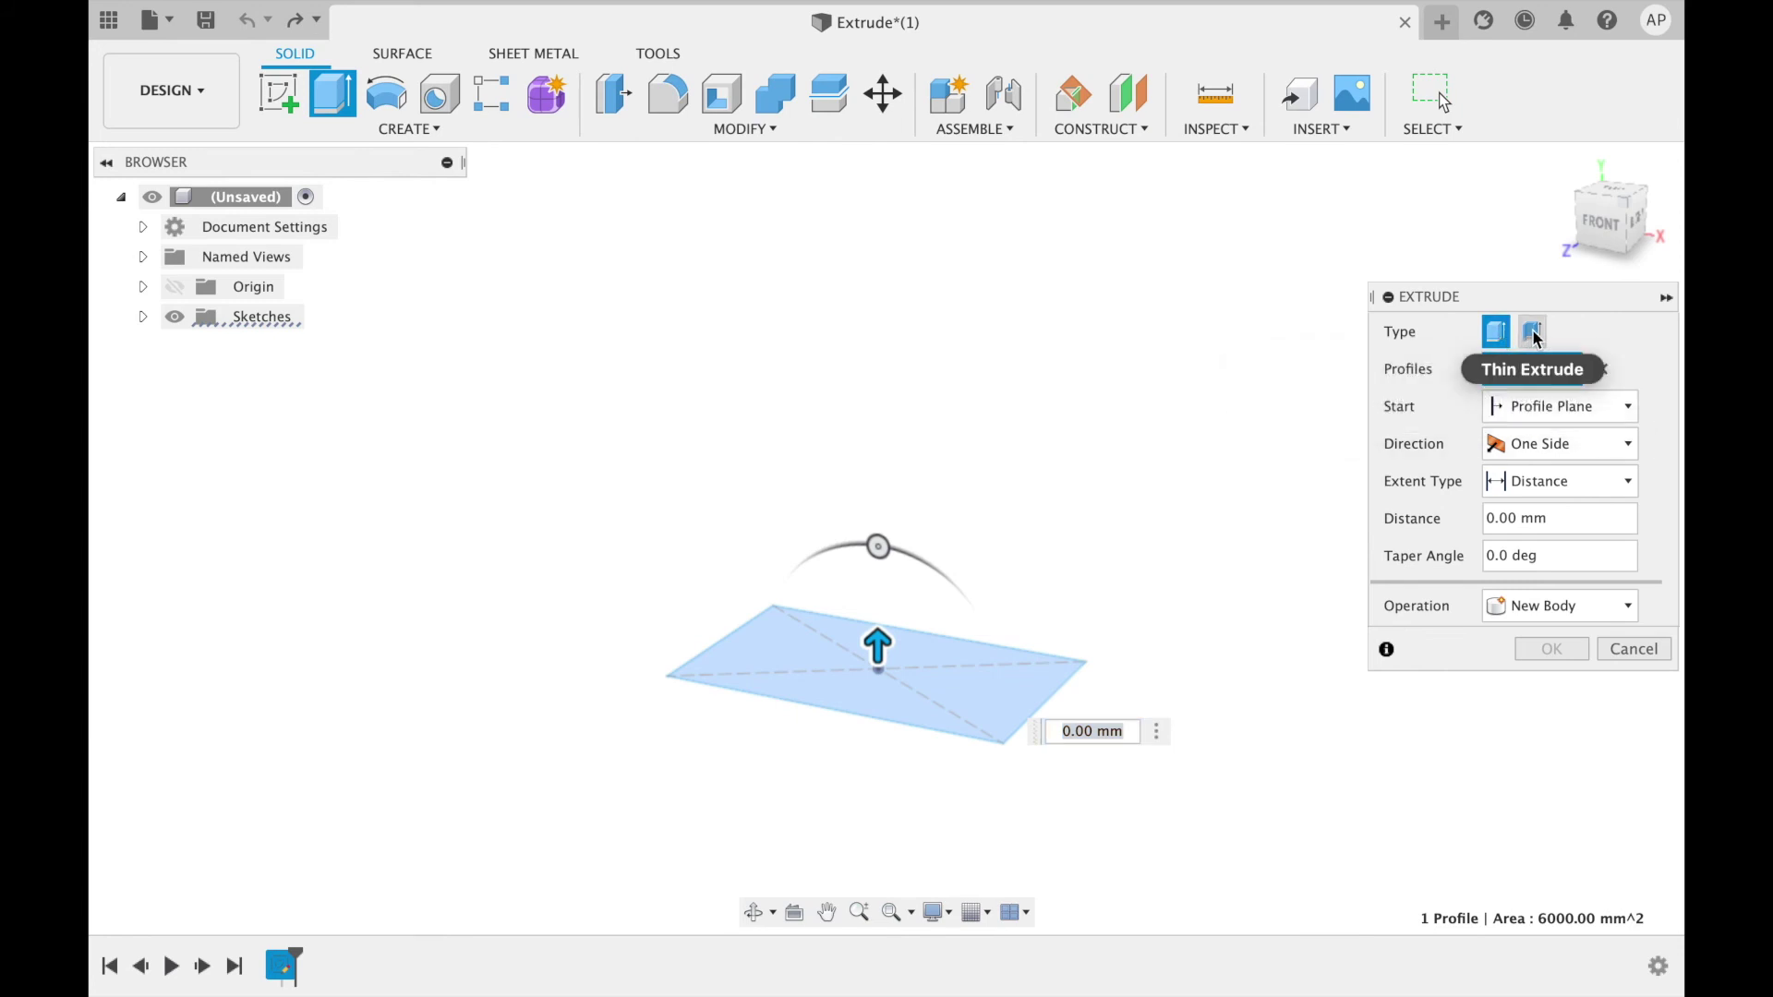
- Make a thin extrude of the rectangle, 50 mm tall with 10 mm wall thickness
click(1534, 334)
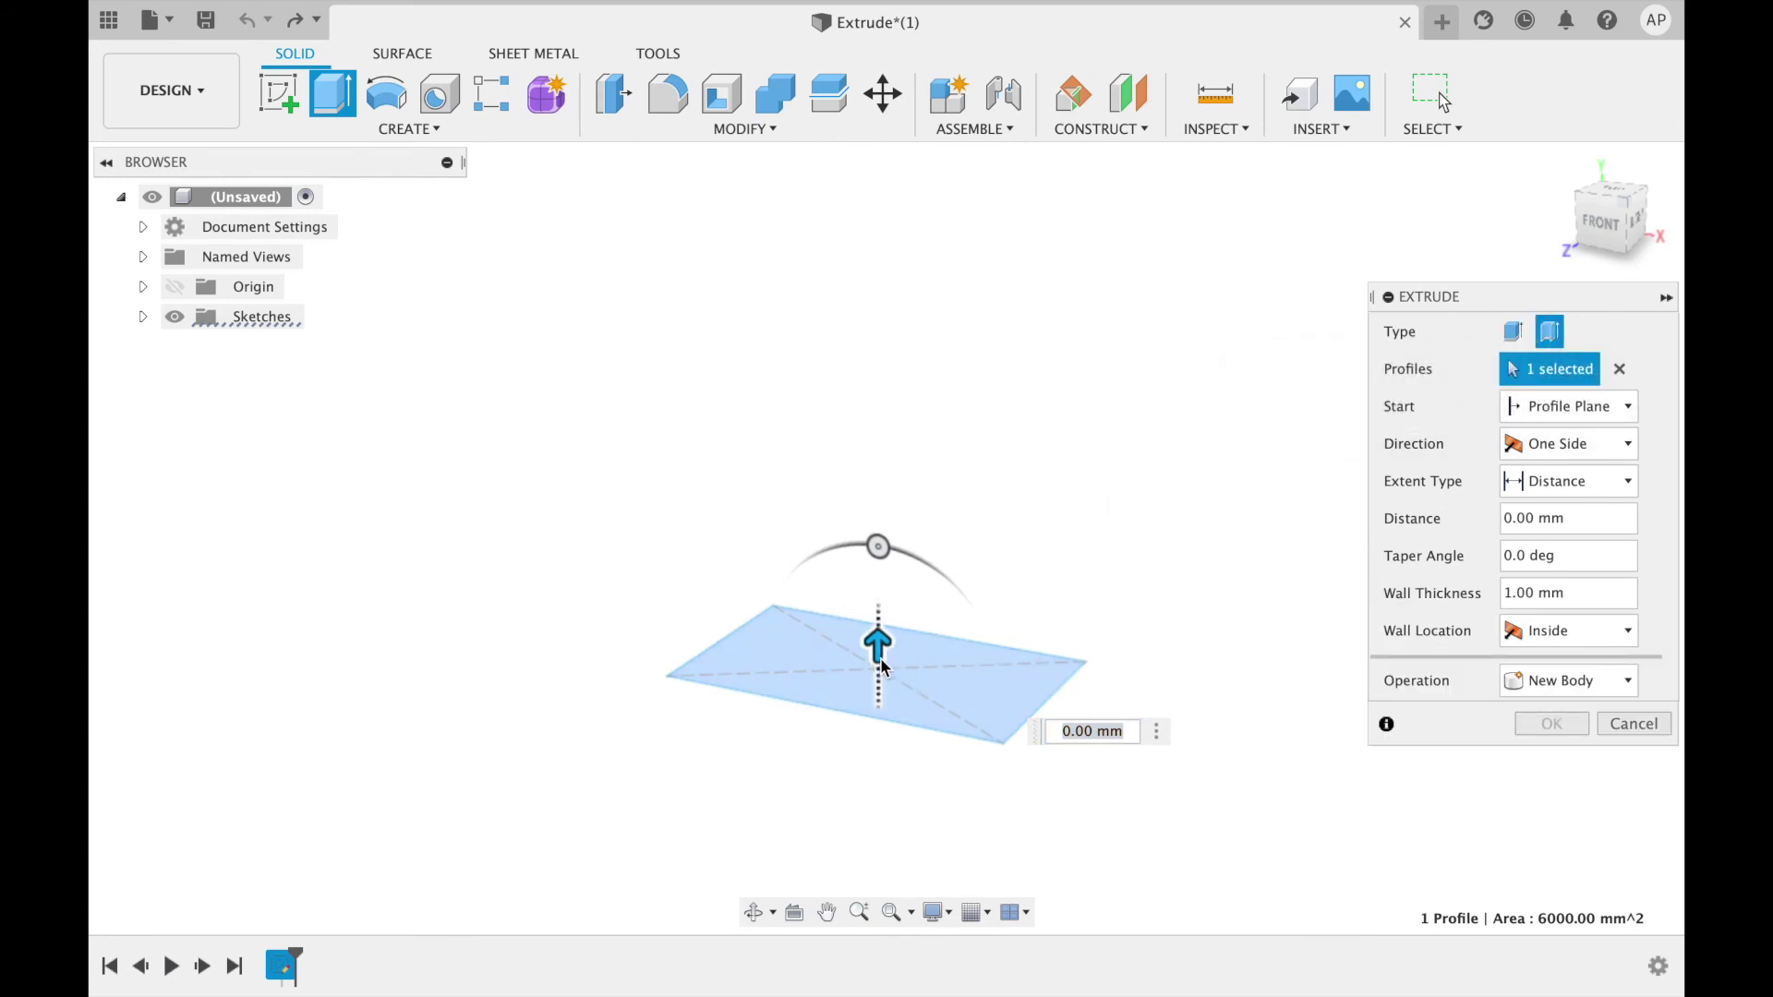
drag(878, 646, 877, 440)
click(1575, 522)
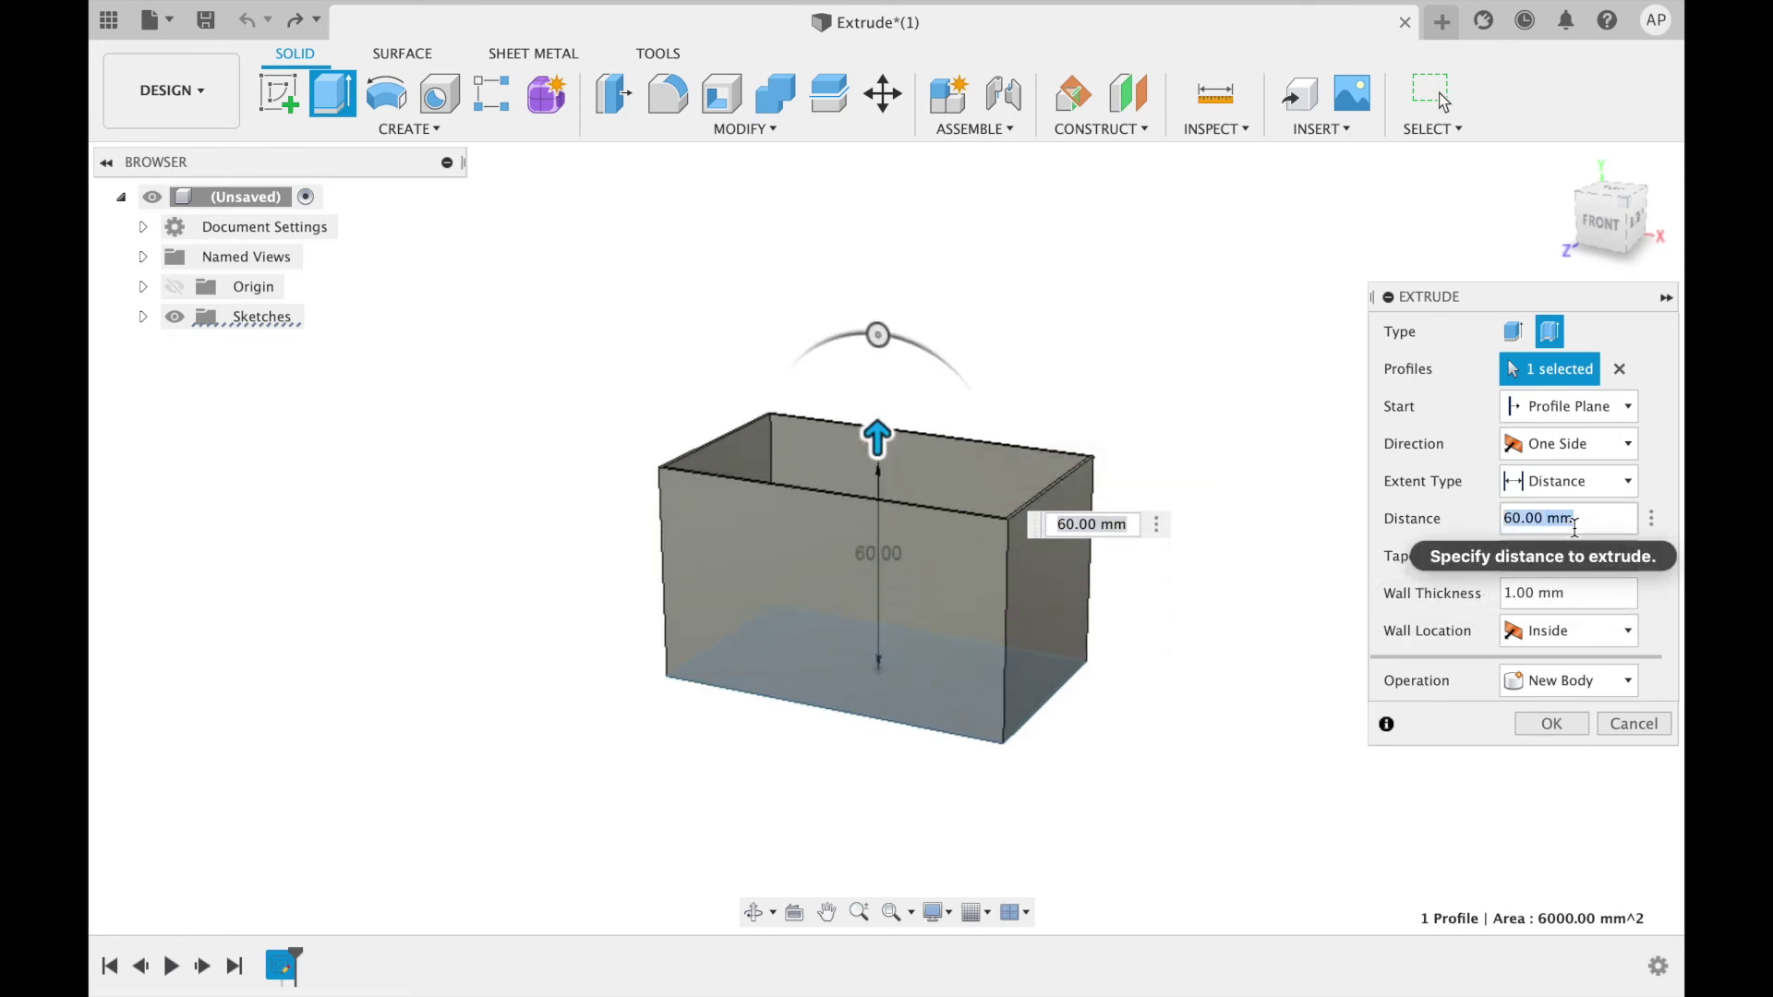
text(50)
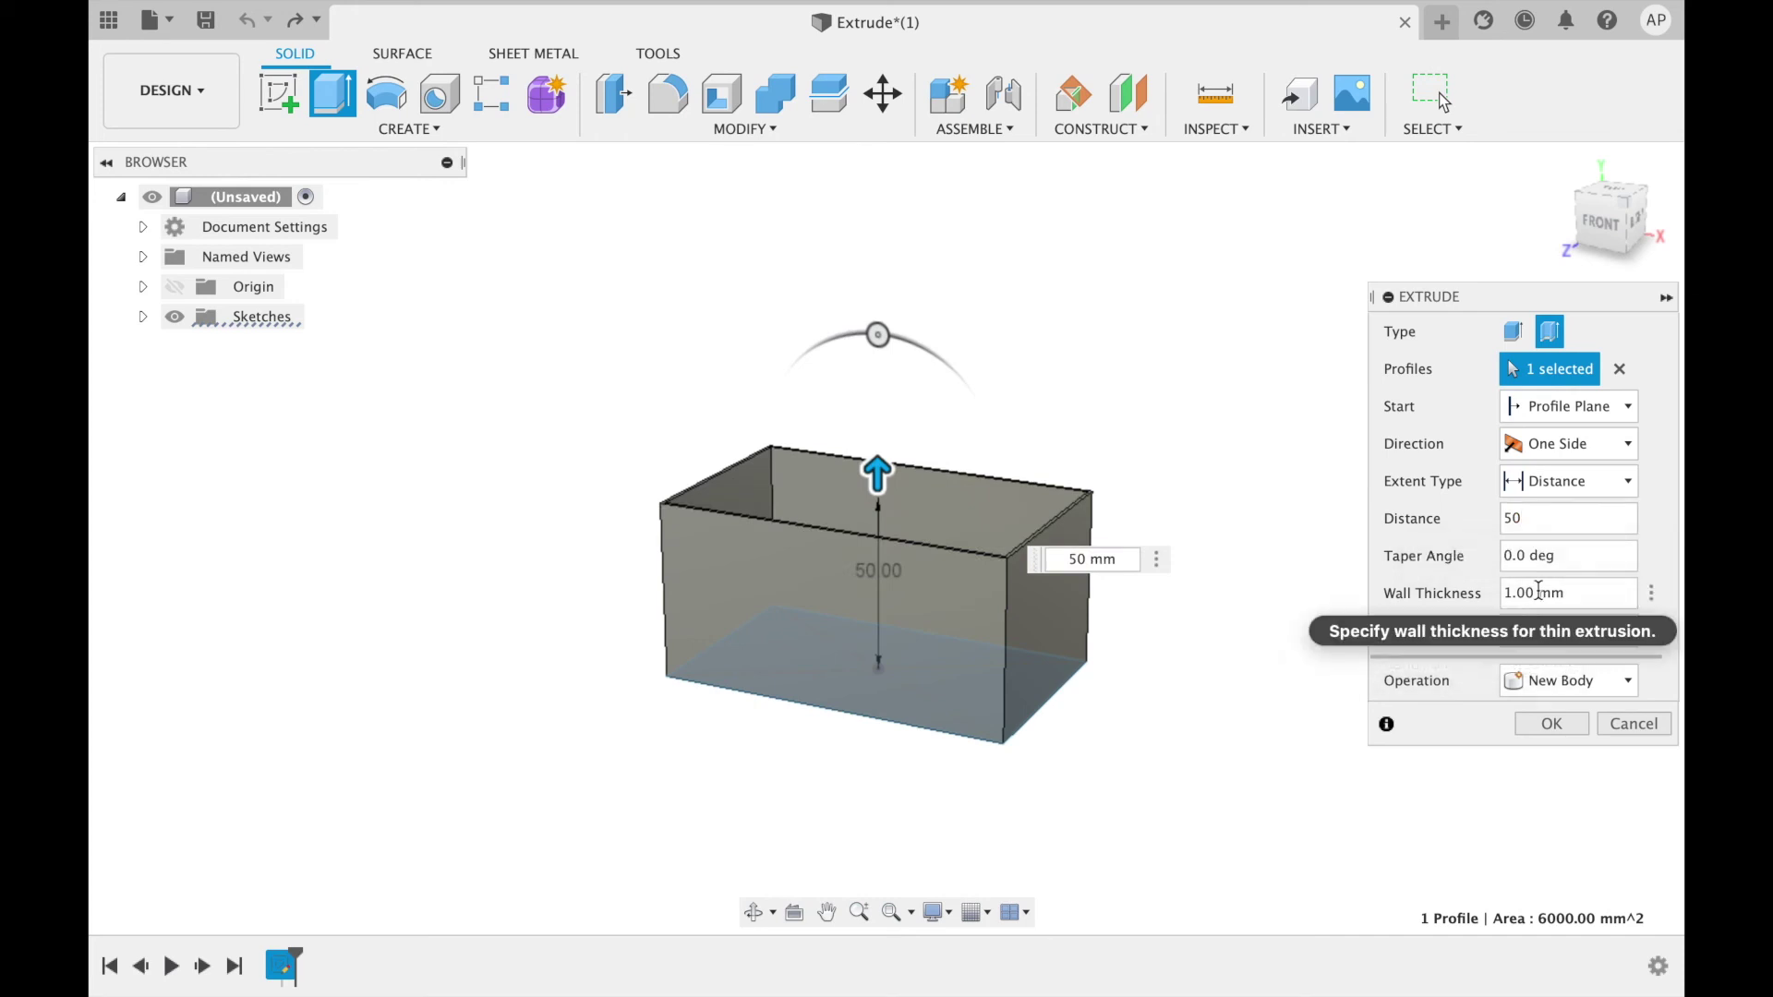
double_click(1541, 592)
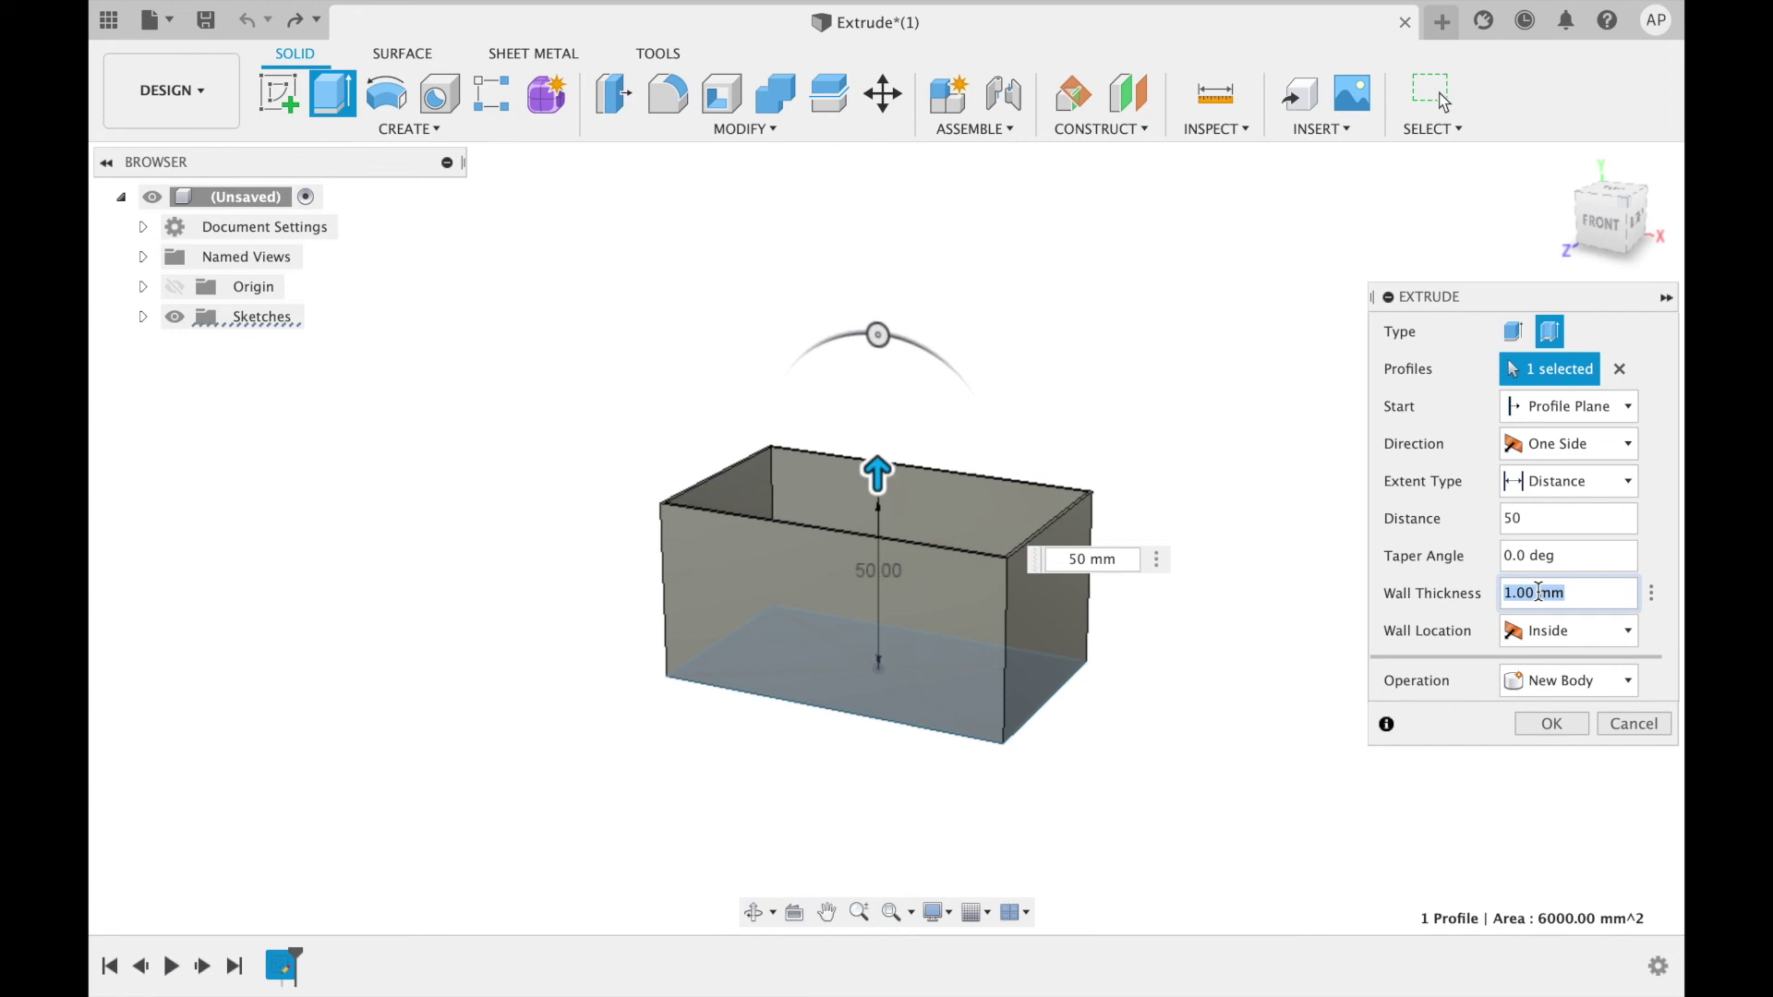
key(Return)
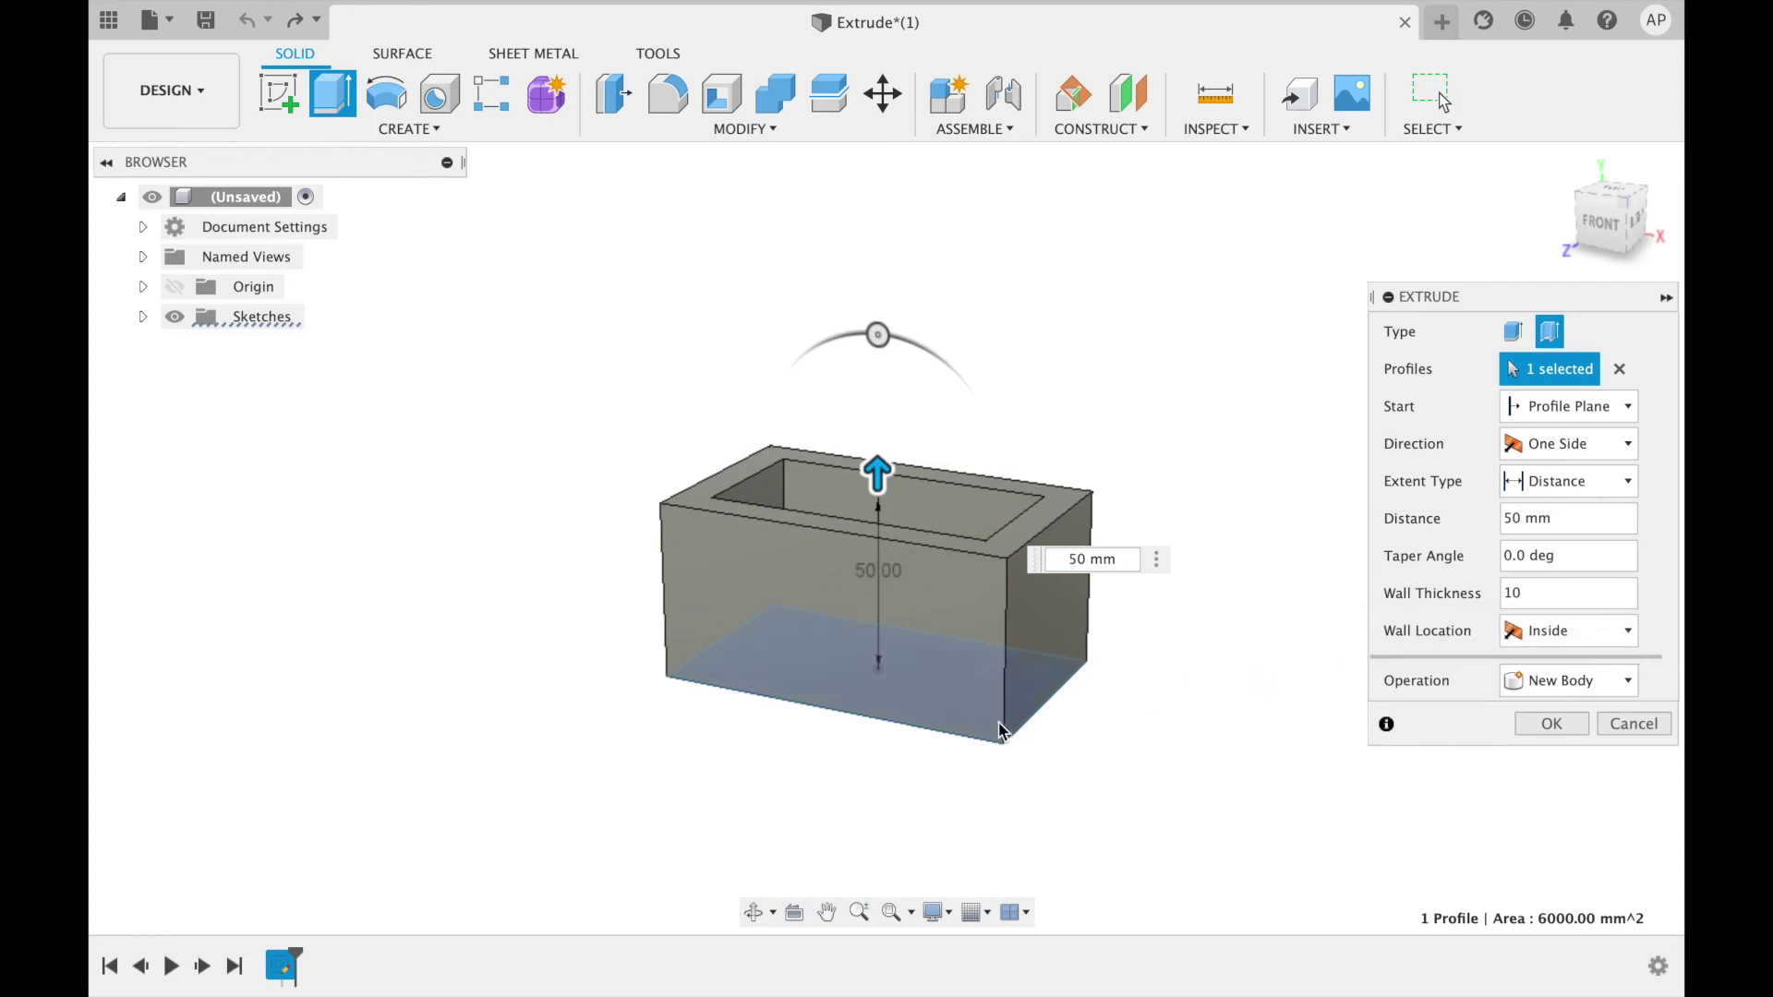
- Set wall location to Center, view from the top, and confirm the shell as Body1
click(1592, 647)
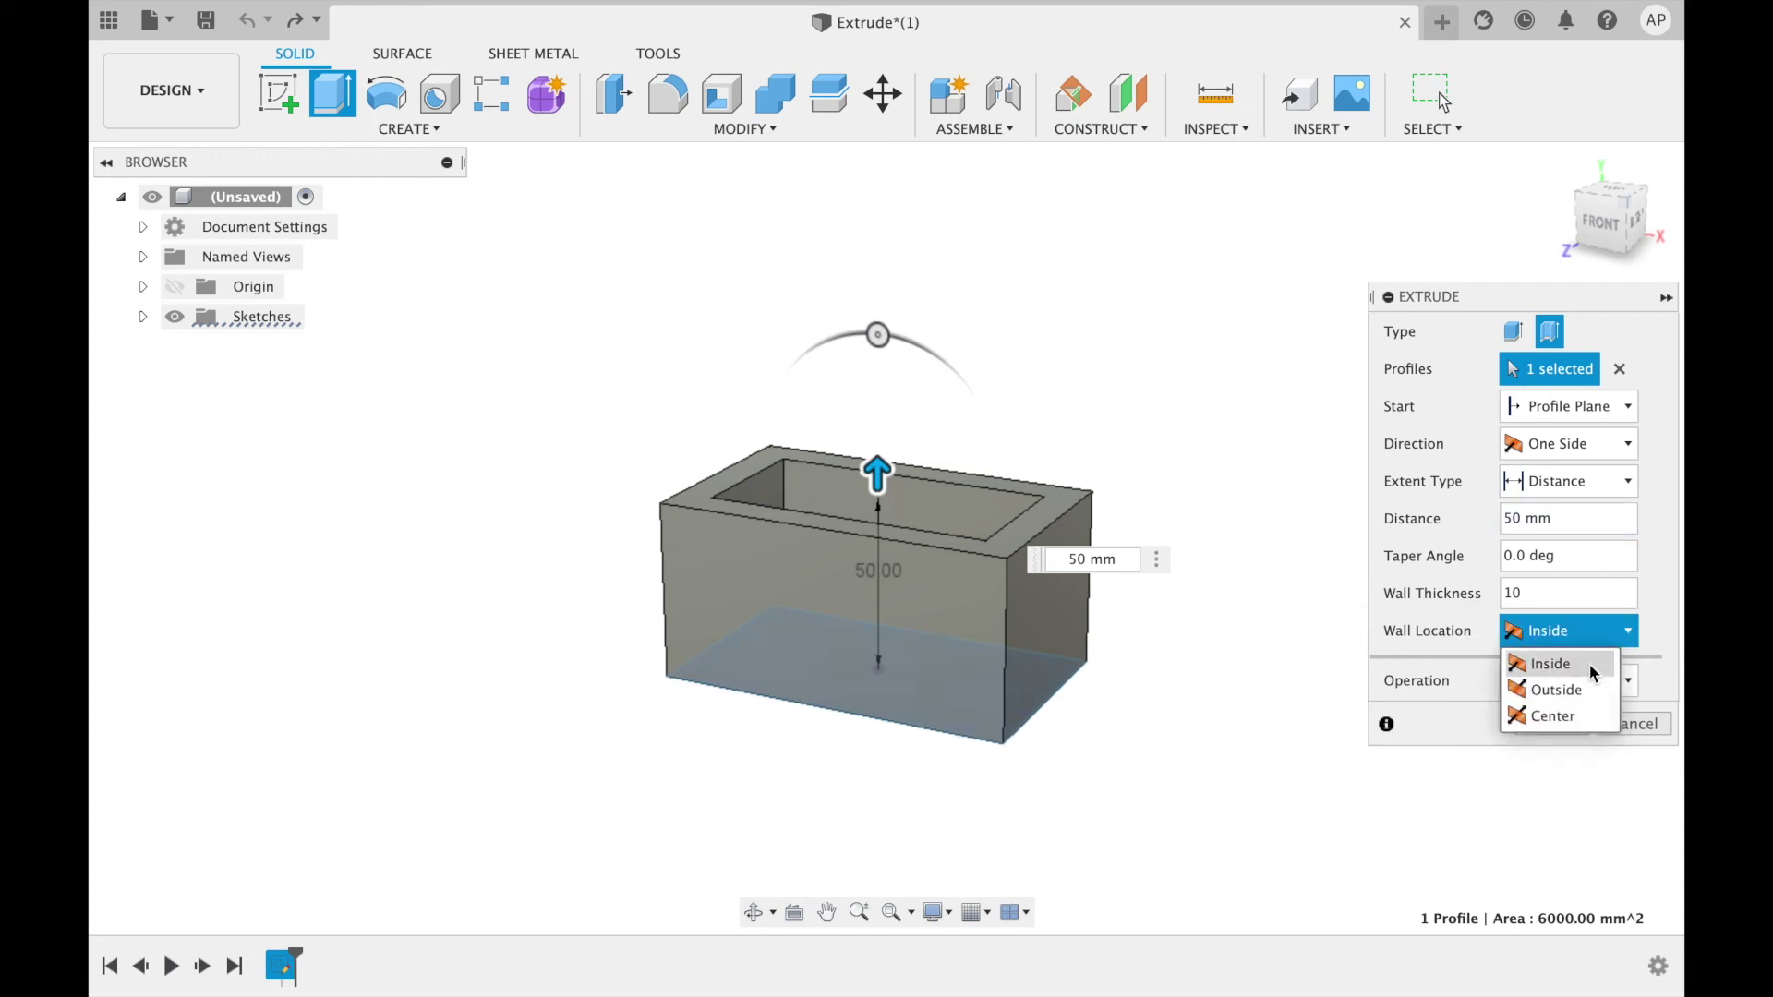
click(1593, 695)
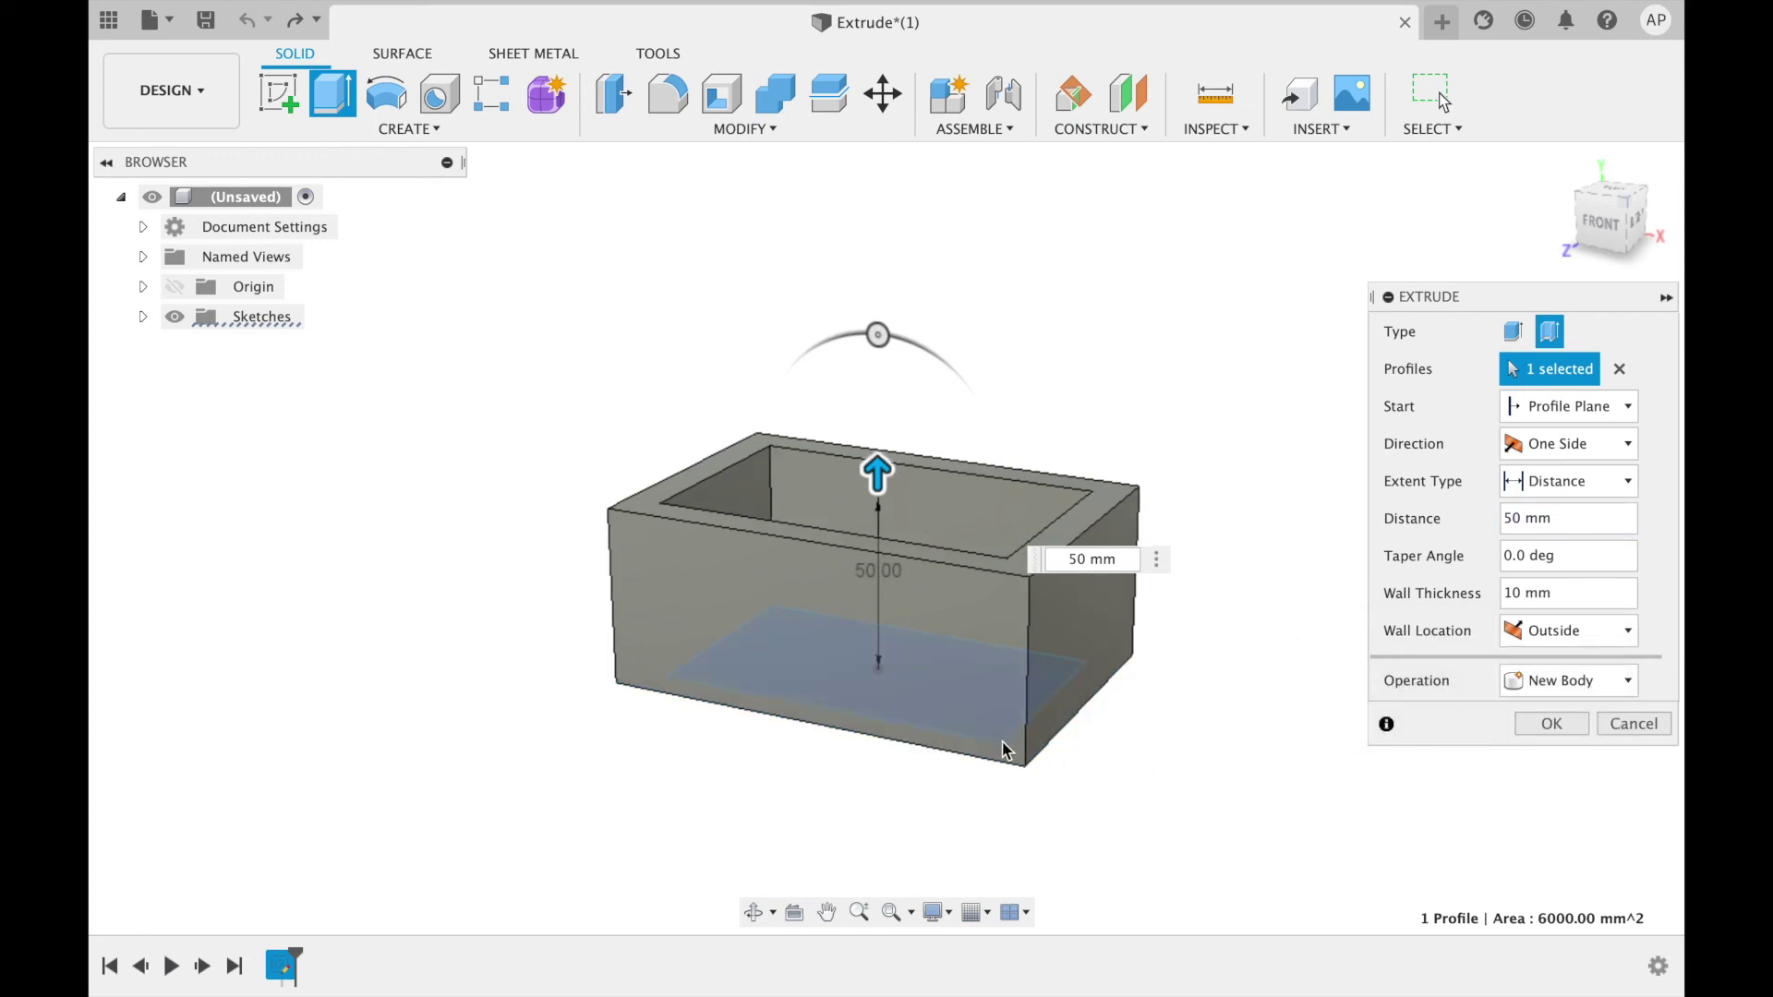
click(1612, 632)
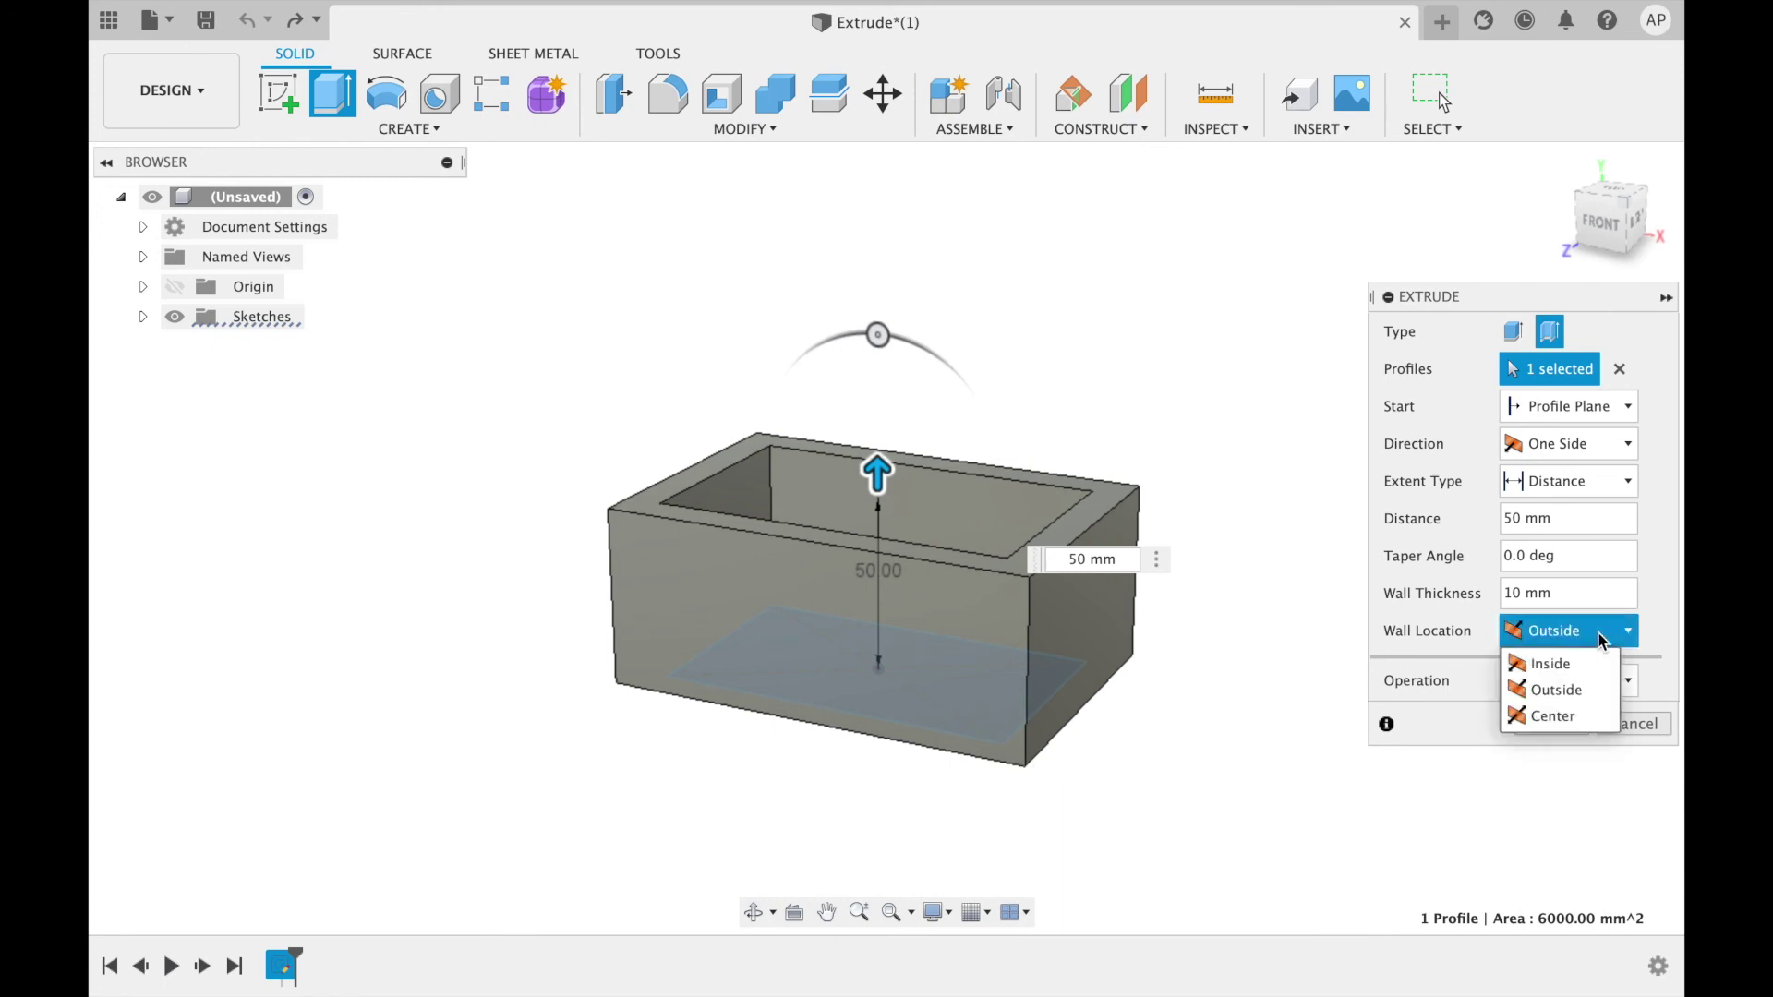
click(1581, 713)
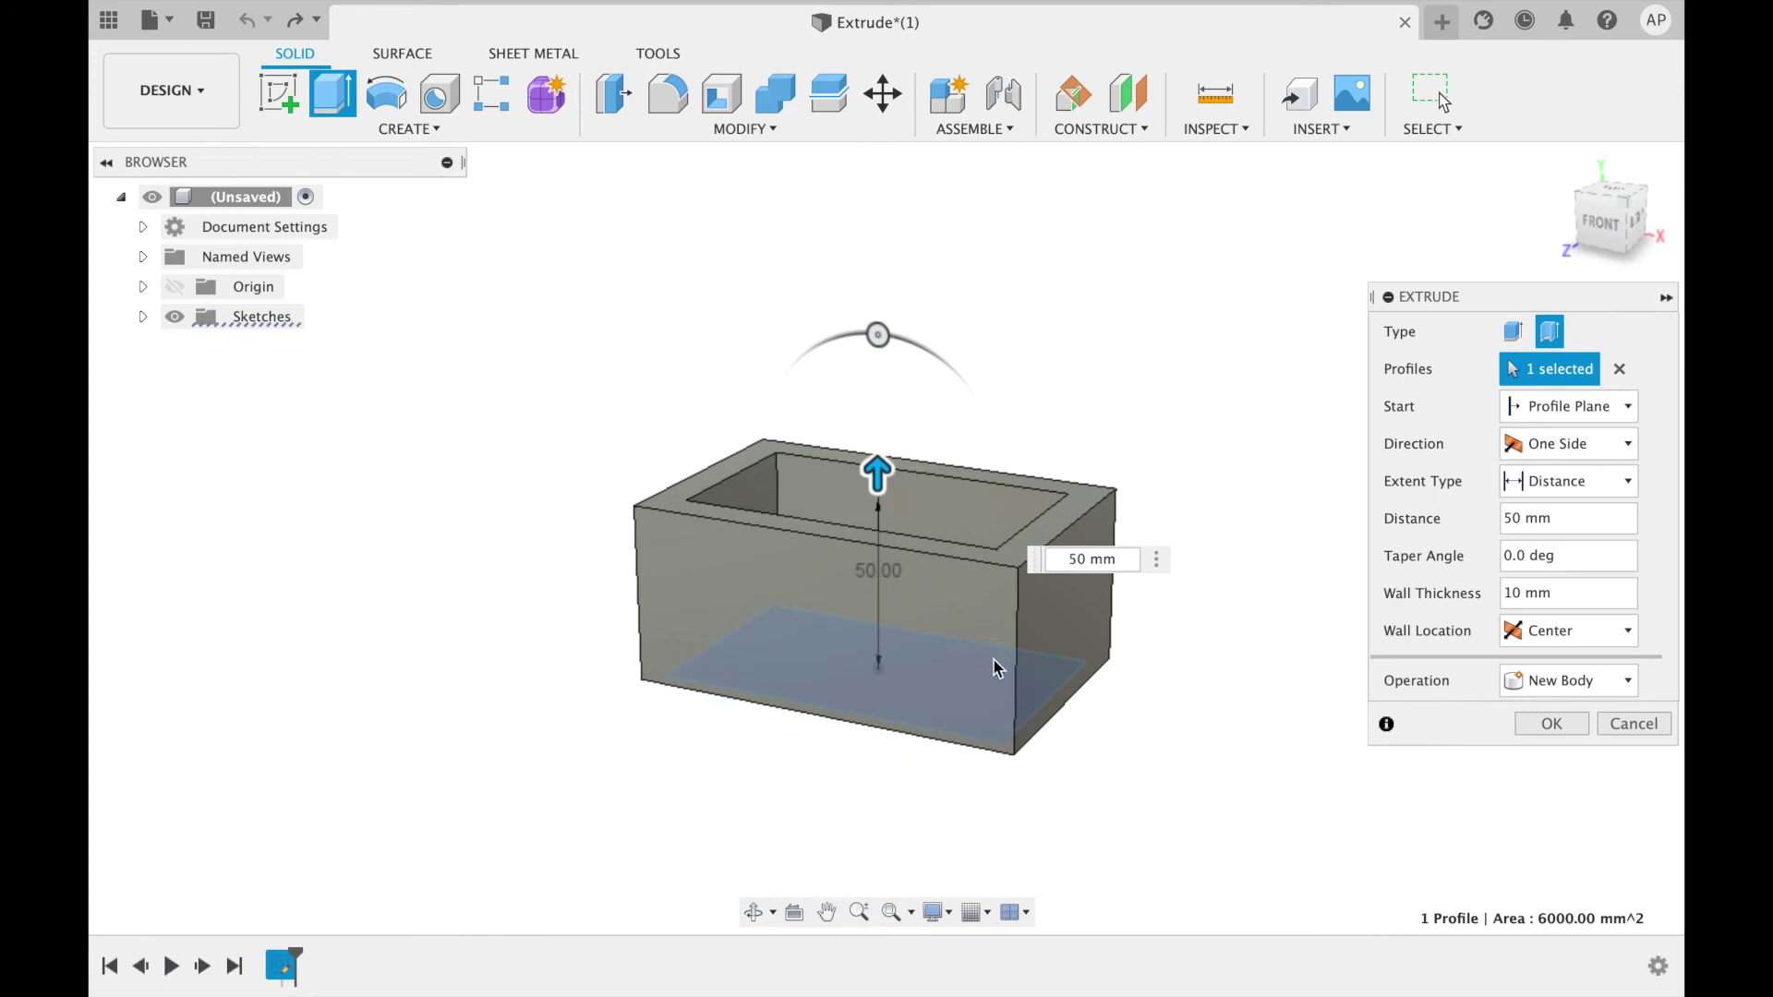
click(1621, 197)
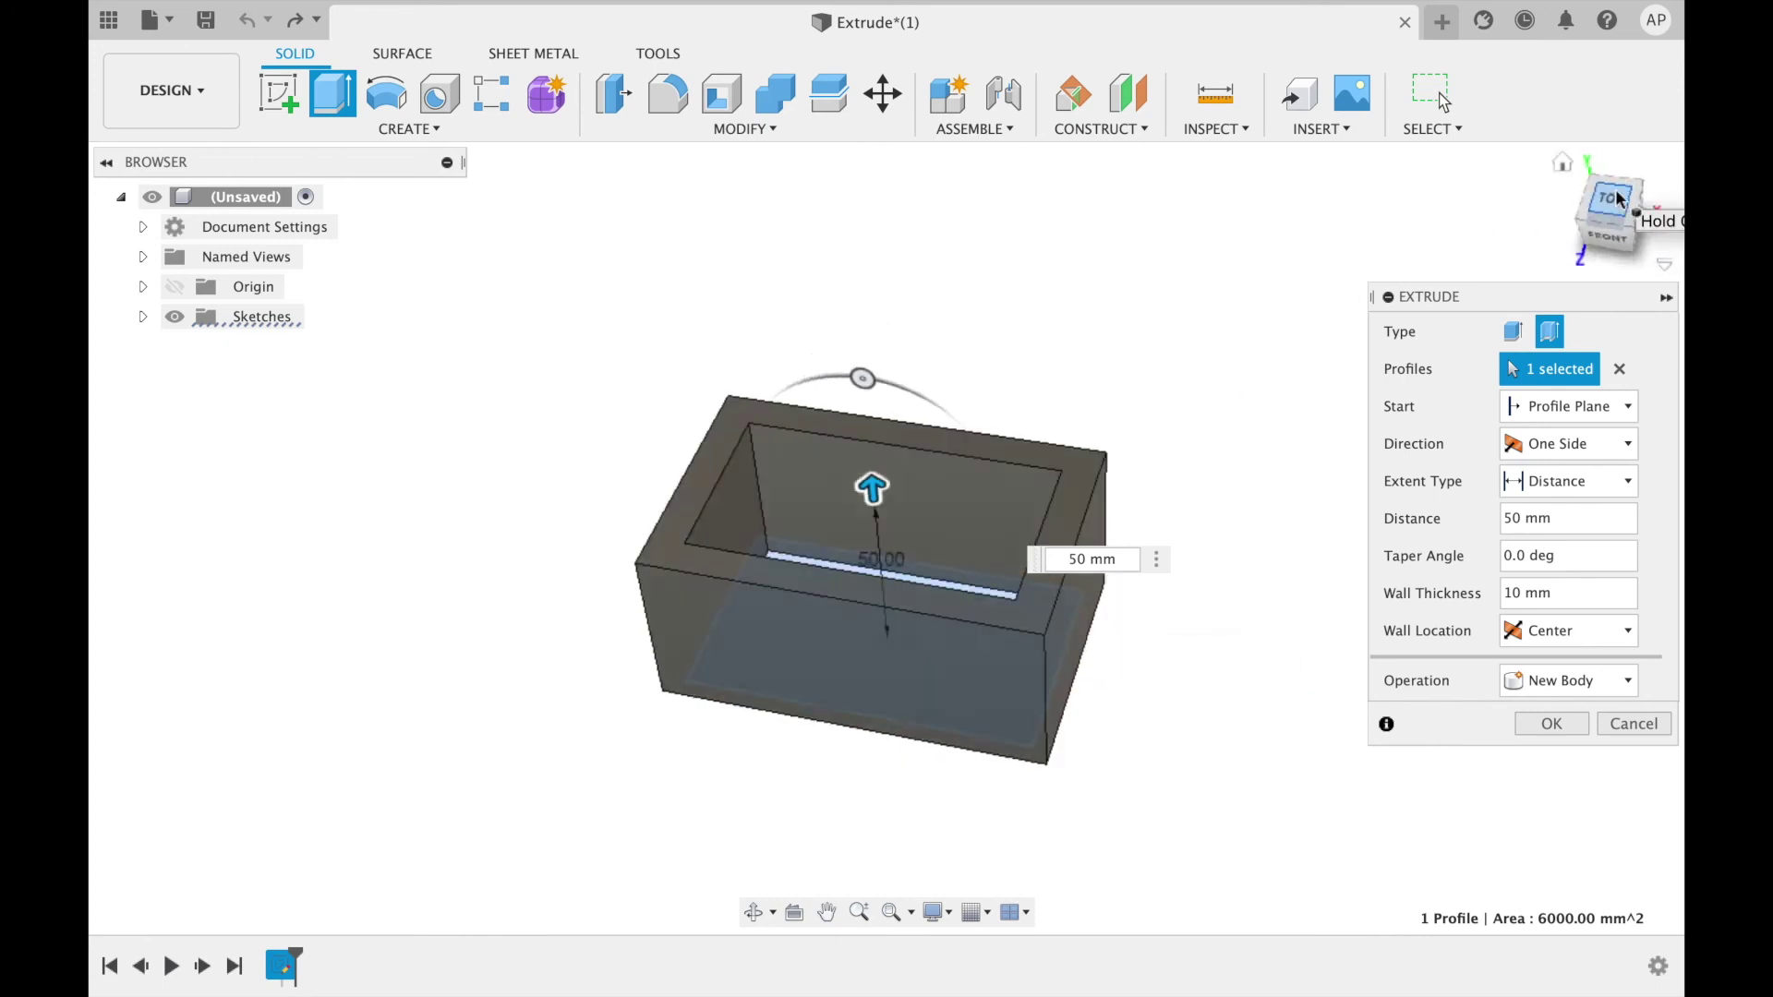
click(1538, 727)
click(752, 912)
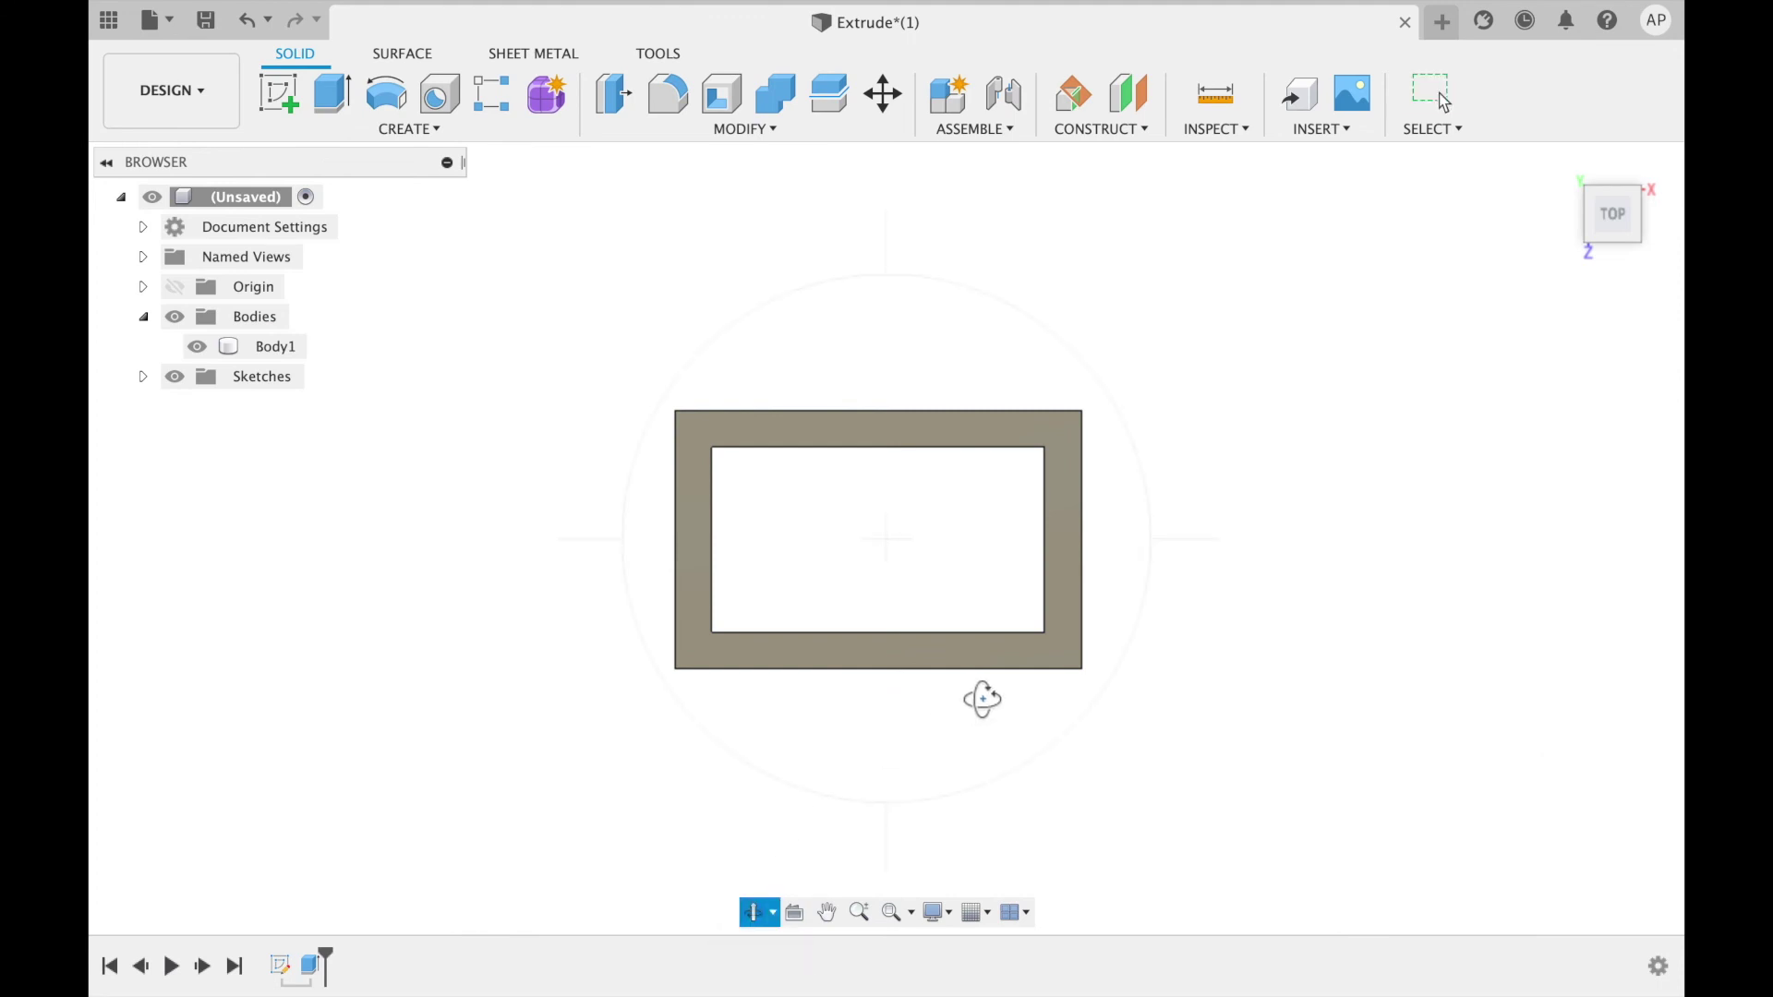